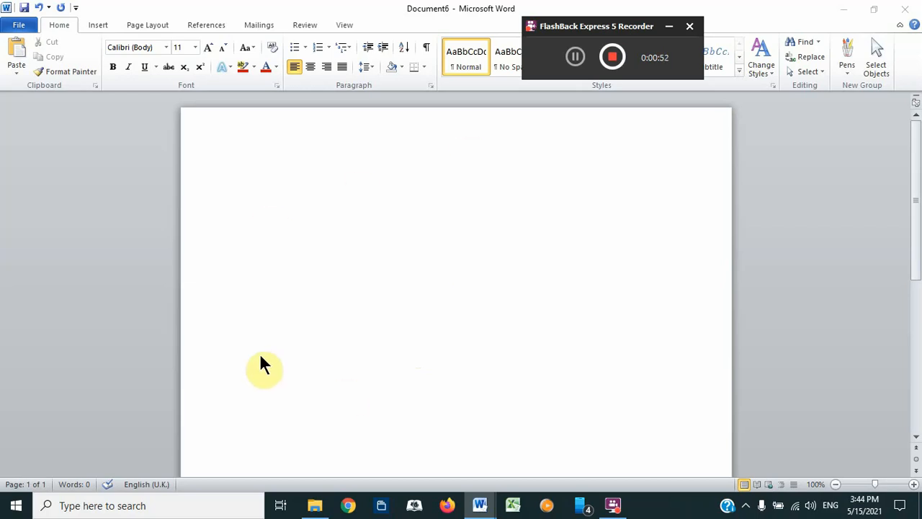
Search Windows for "word" and open Microsoft Word 2010
left_click(109, 506)
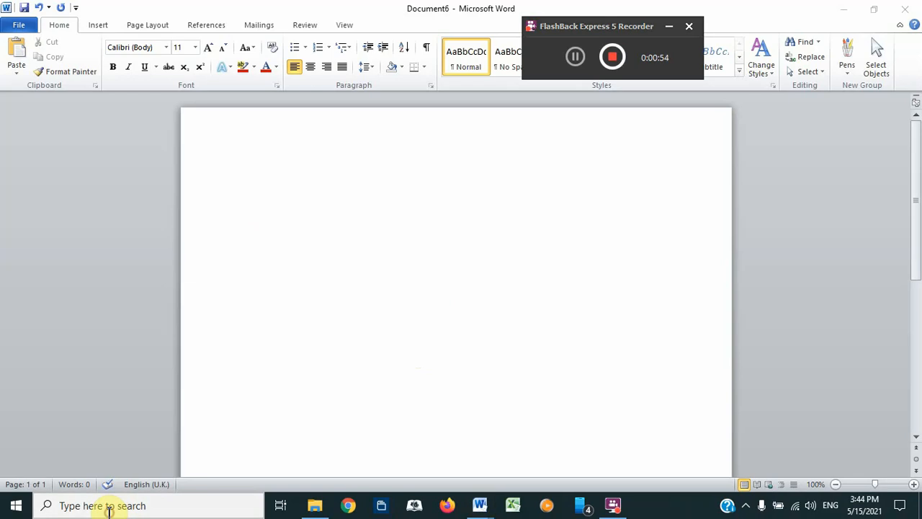
type("word")
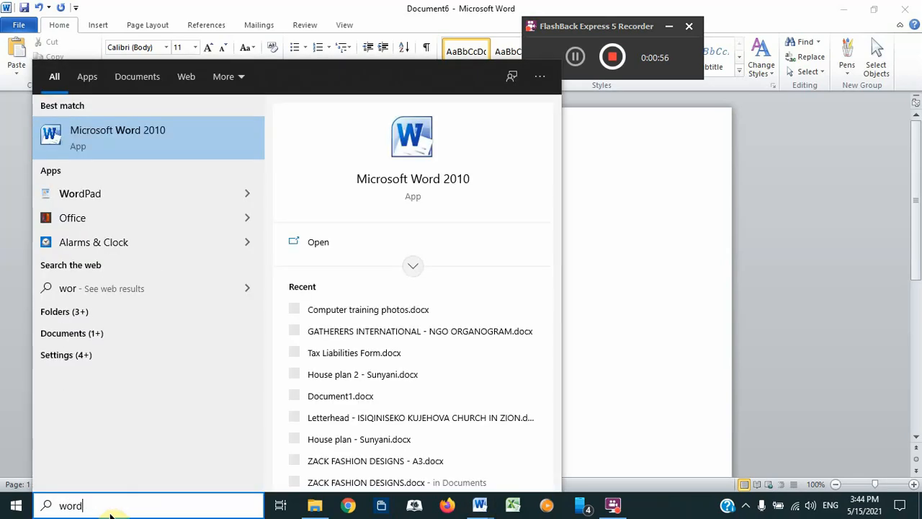
left_click(88, 137)
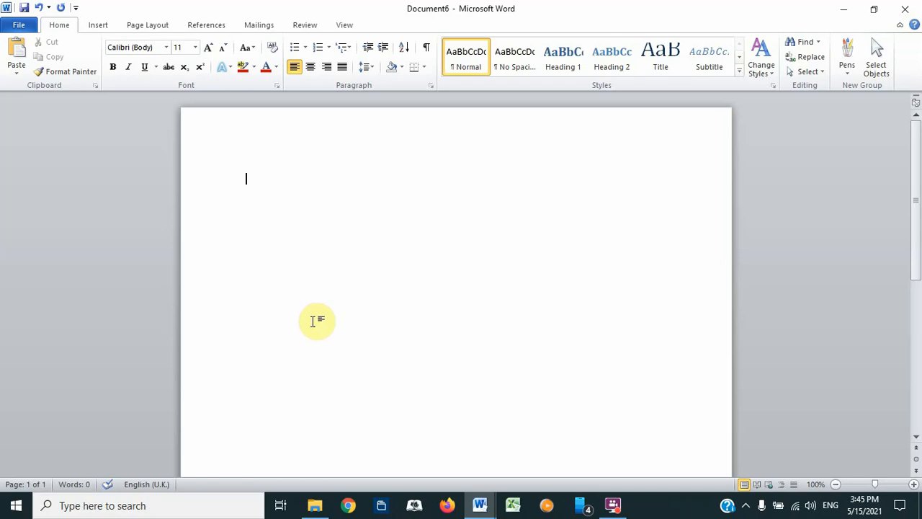
Examine the keyboard picture in Computer training photos.docx and return to the blank document Document6
mouse_move(480, 504)
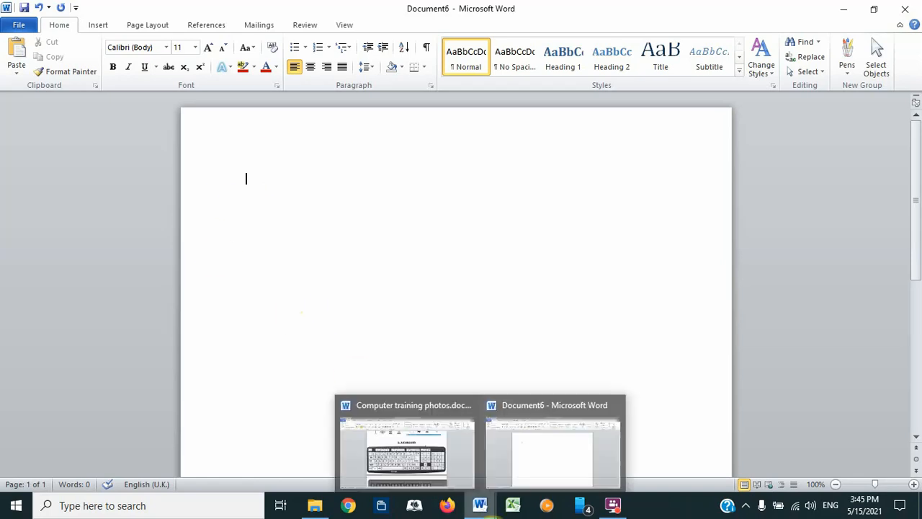
left_click(411, 435)
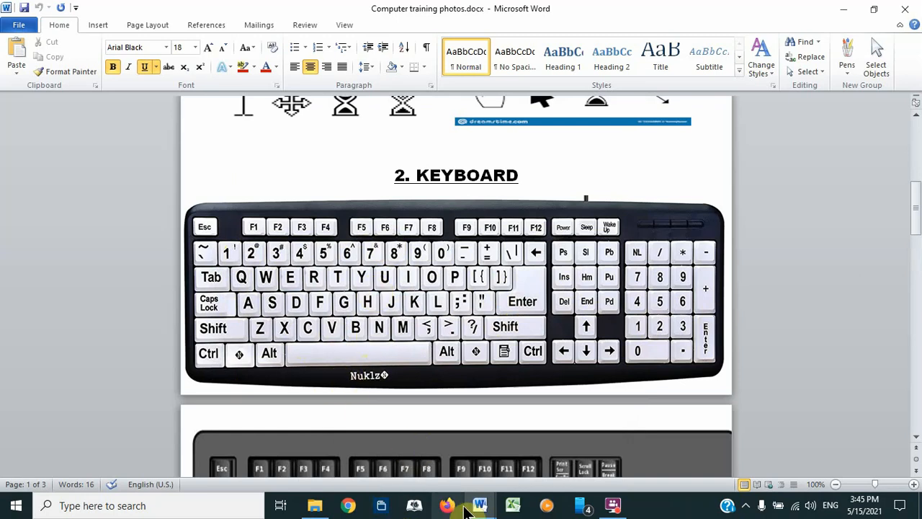
mouse_move(471, 507)
left_click(533, 457)
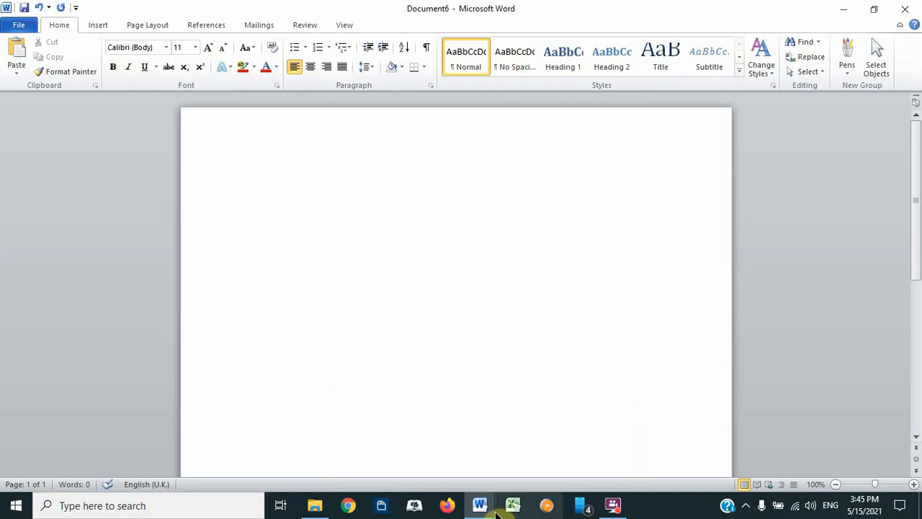
mouse_move(472, 512)
left_click(394, 430)
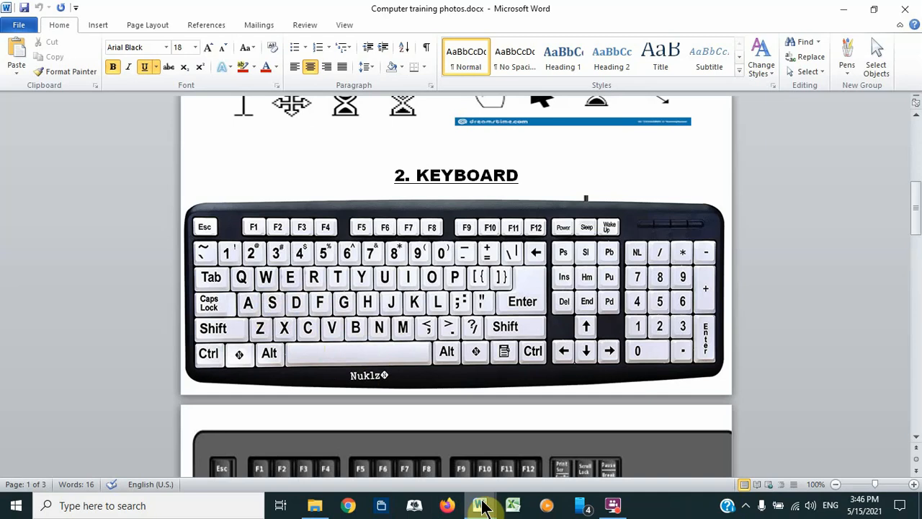
mouse_move(483, 506)
left_click(546, 461)
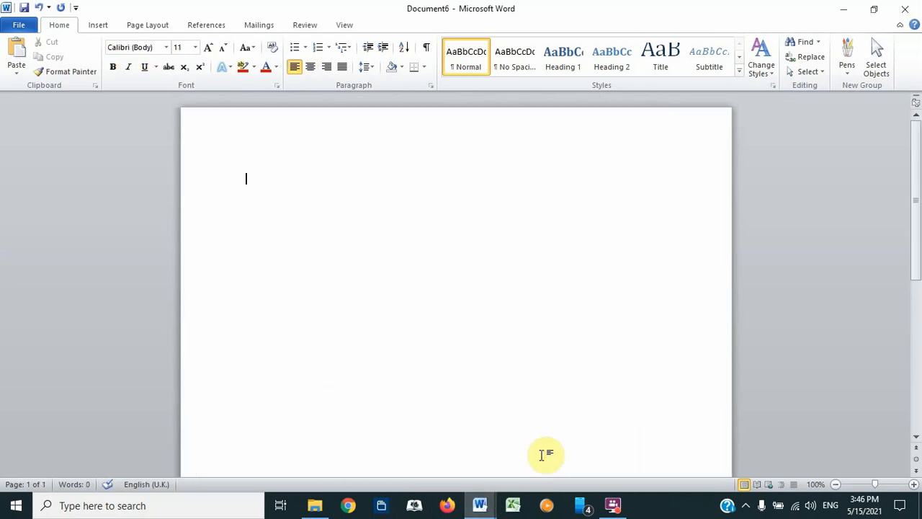
Write the opening sentence "We are going to have our new project in the month of December."
type("We")
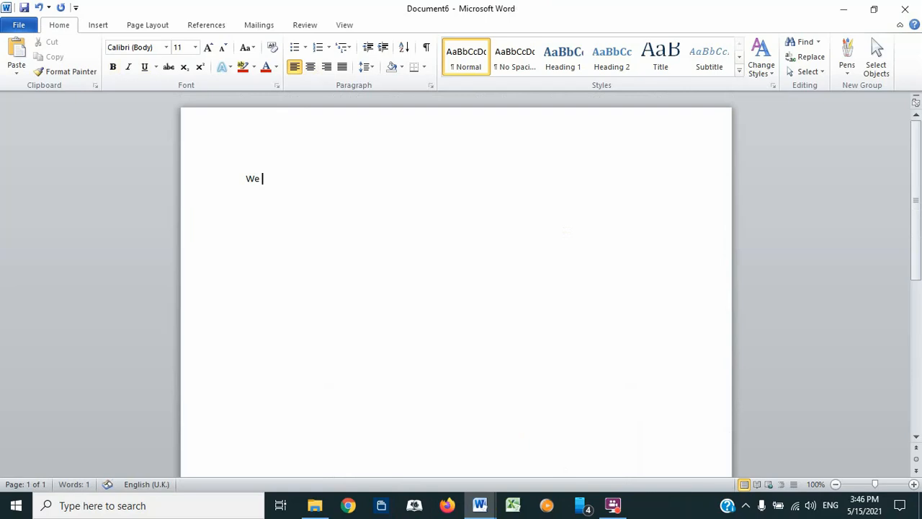
type(" are going to havde")
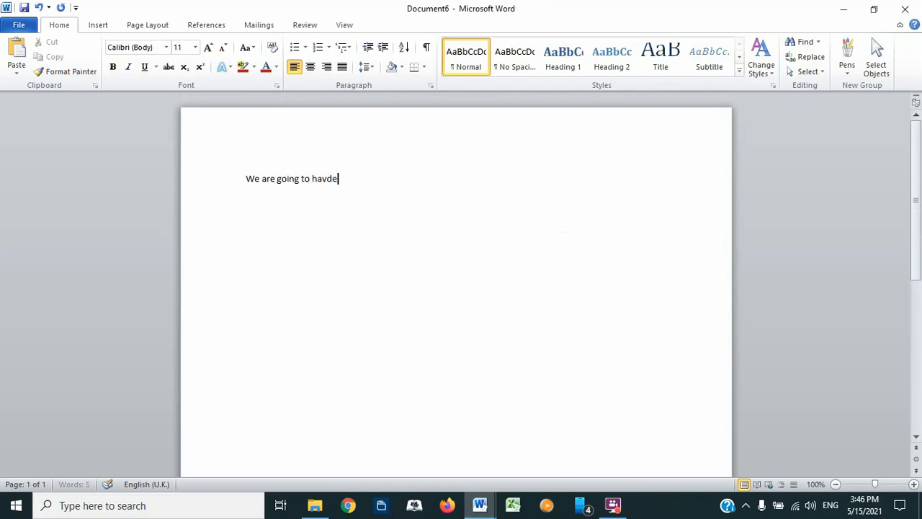
key("BackSpace")
key("BackSpace")
type("e our new project in the mont")
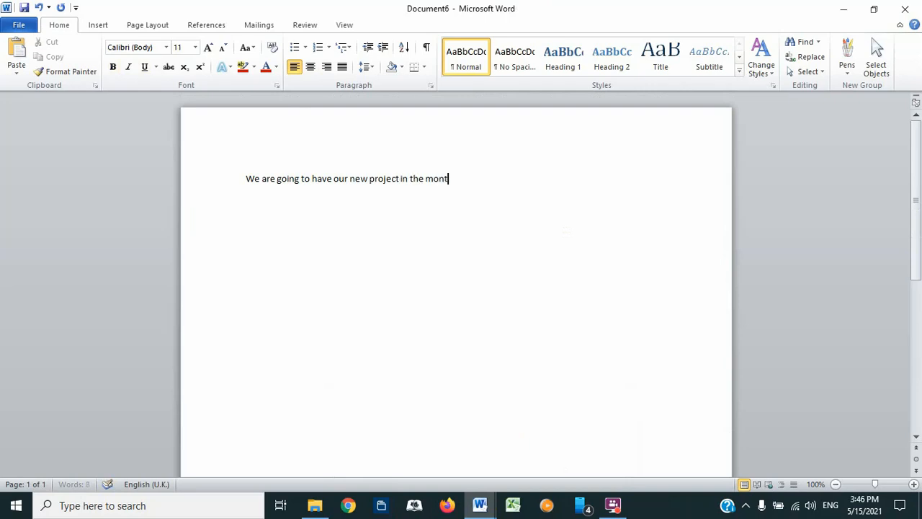
type("h of")
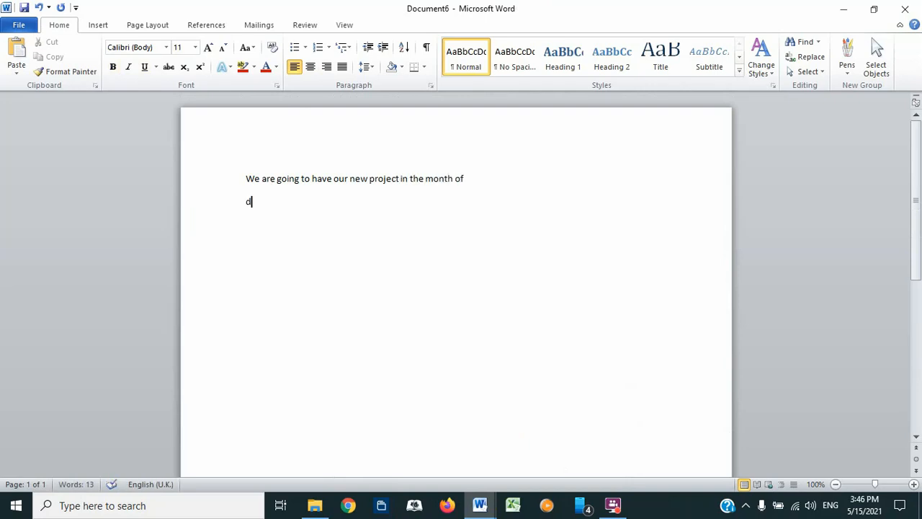
key("BackSpace")
key("BackSpace")
type("Decem")
key("Return")
type(".")
Begin a second sentence on the same line with "Our company is interviewing 500 candidates"
type("Our c")
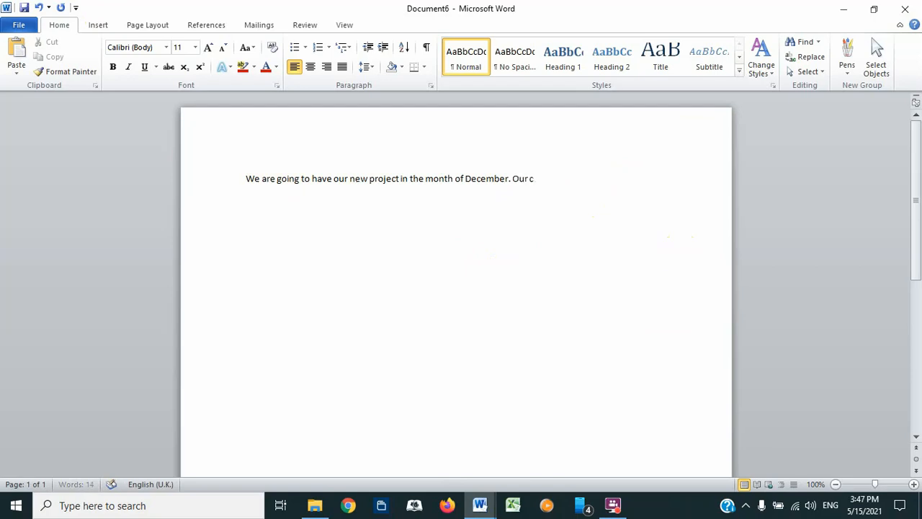
type("ompany is interviewi")
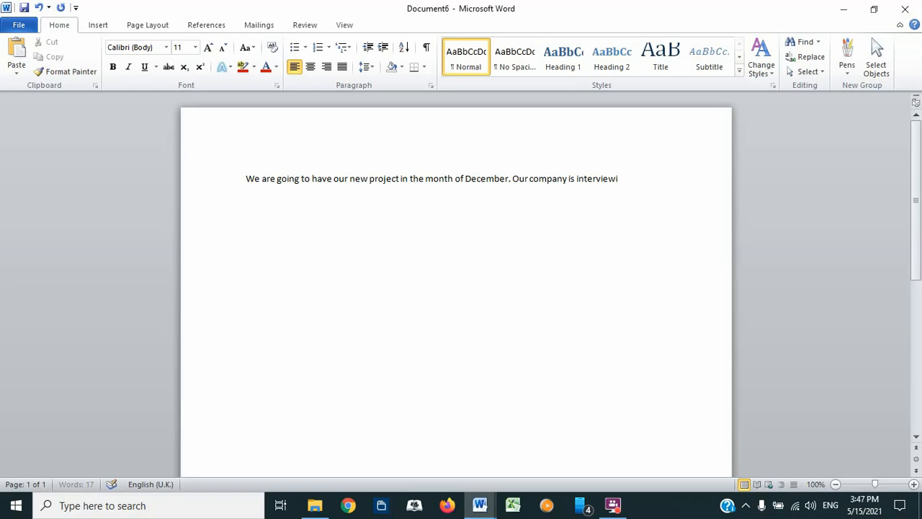
type("ng")
type(" 5")
type("00 candid")
type("ates")
Continue the second sentence with "to occupy some key positions", correcting misspellings
type(" to occu")
type("p")
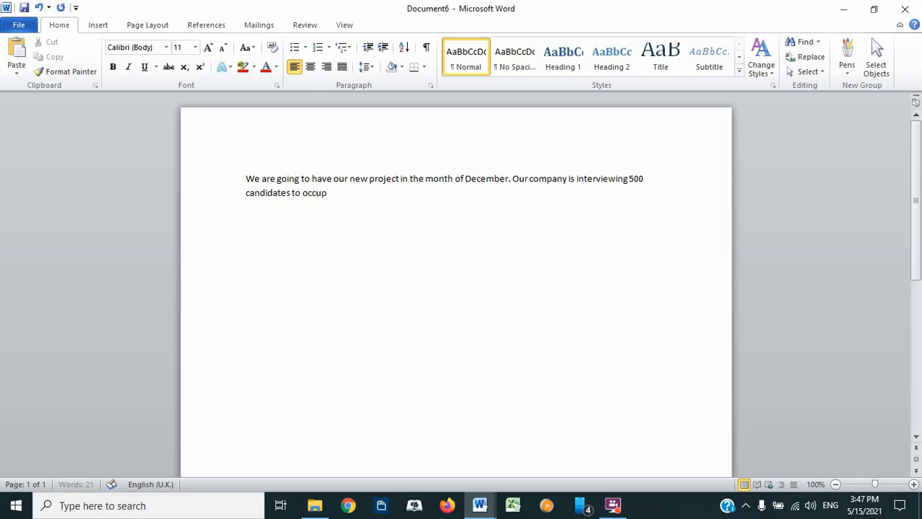
type("u")
type("y somew")
key("BackSpace")
type("kew")
type("y")
type(" posito")
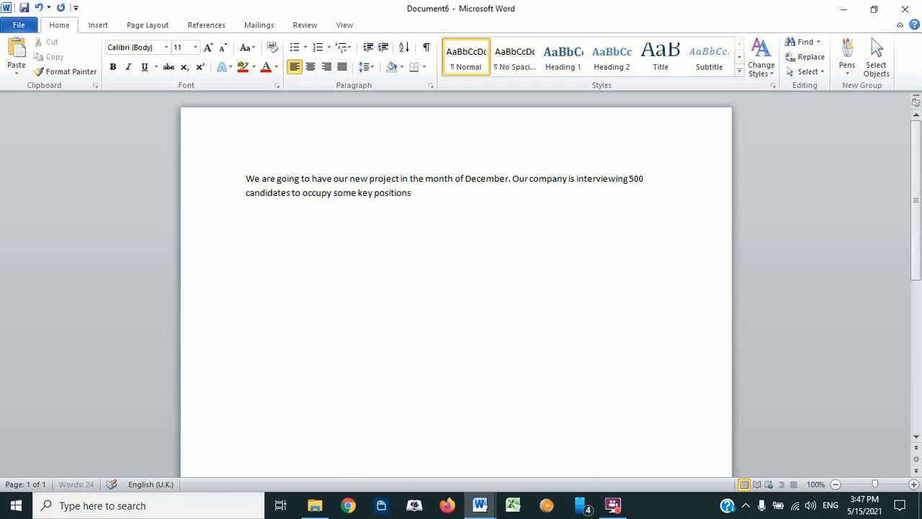
key("BackSpace")
key("BackSpace")
key("BackSpace")
Finish the second sentence with "before the commencement of this project."
type("before the commence")
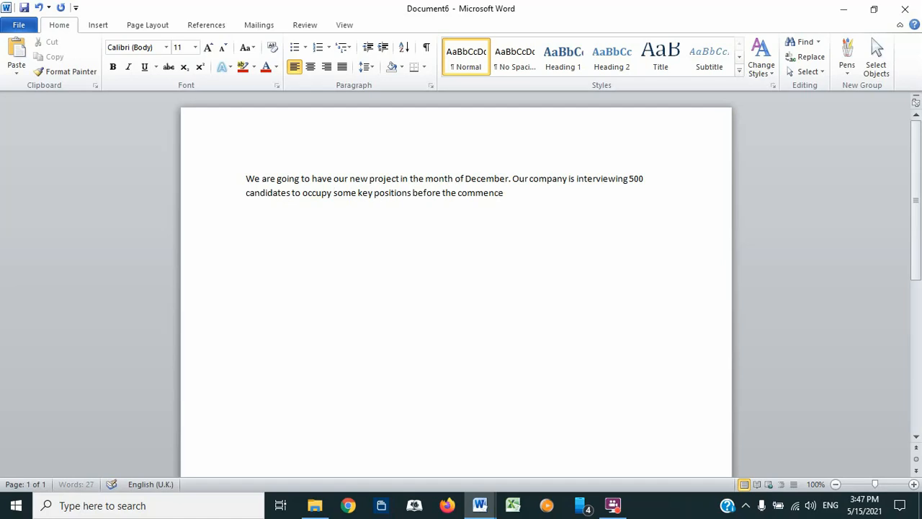
type("ment of this pru")
key("BackSpace")
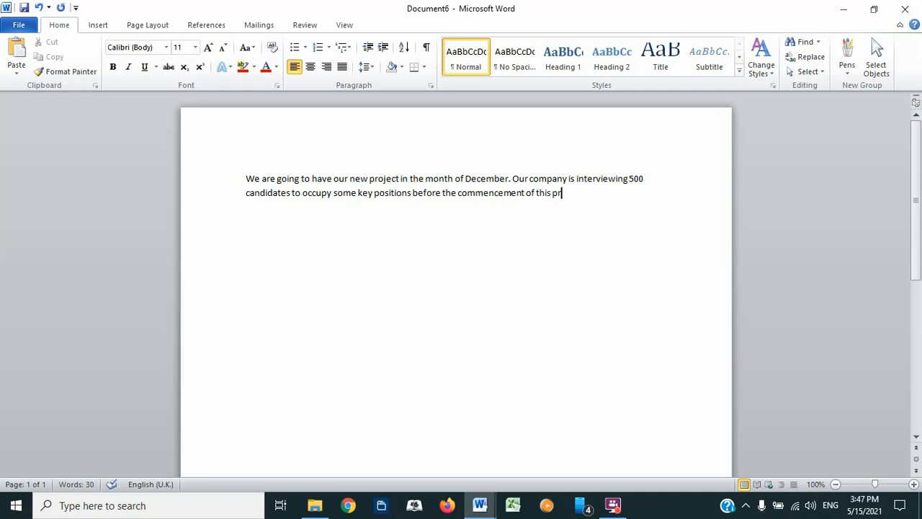
type("oject.")
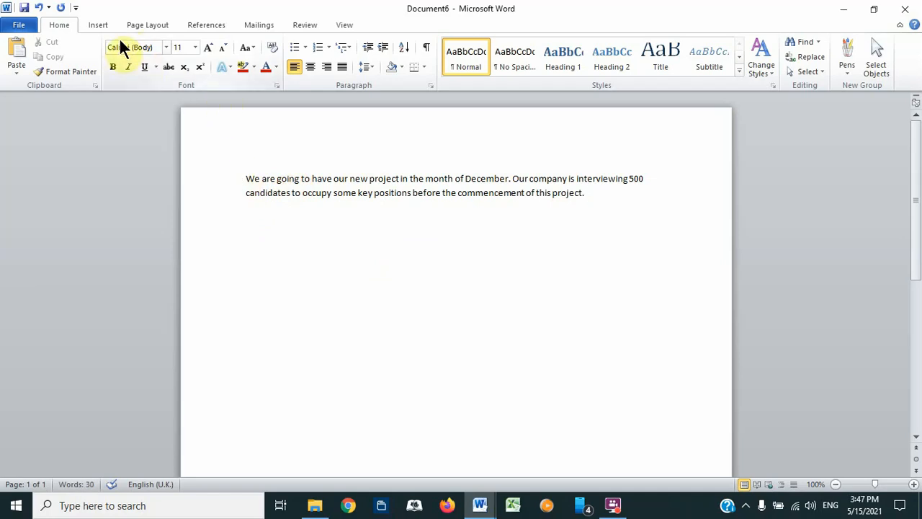
Change the font of the whole paragraph to Arial
left_click(164, 48)
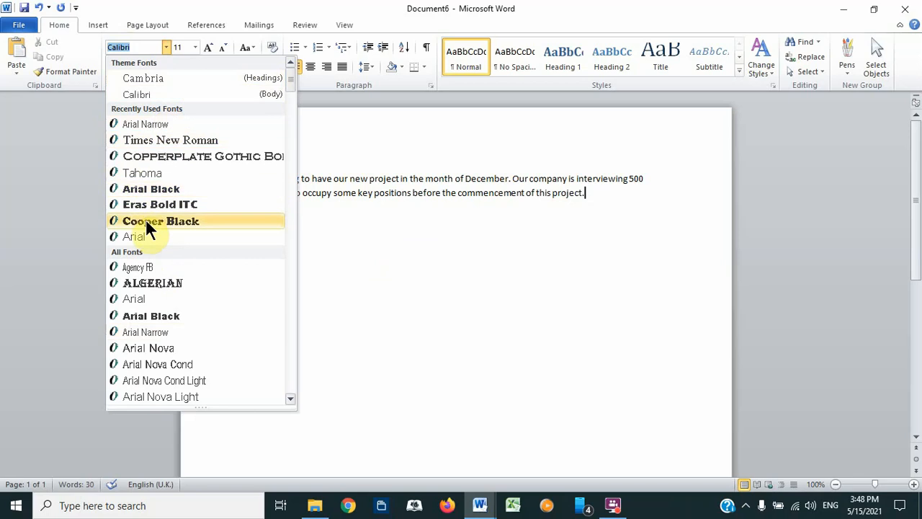
left_click(315, 198)
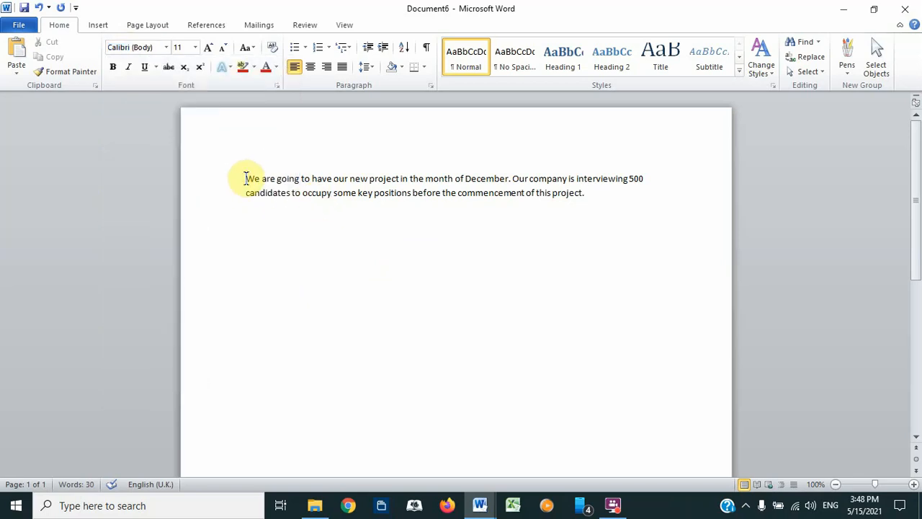
left_click_drag(245, 178, 595, 208)
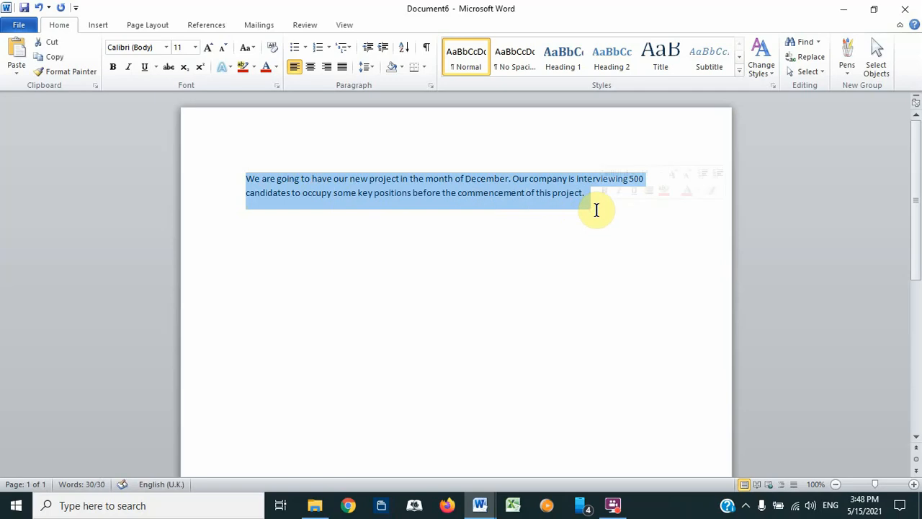
left_click(166, 49)
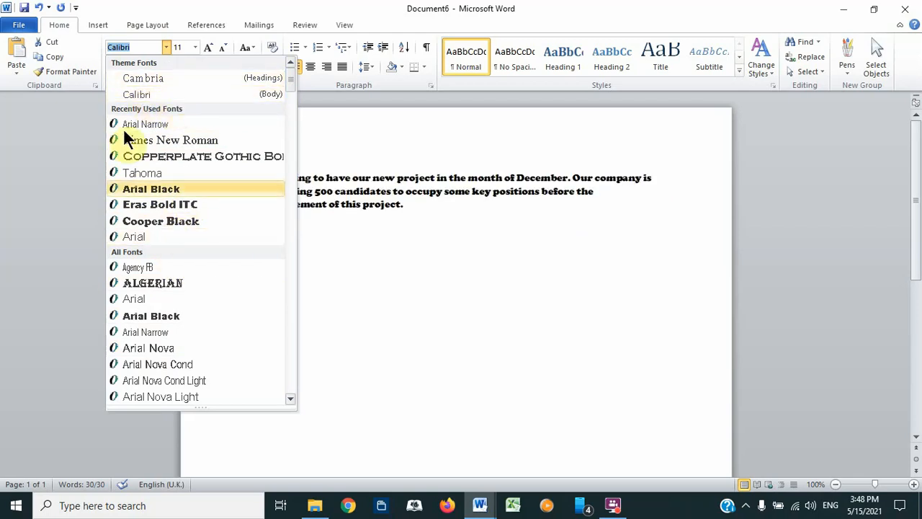
left_click(133, 235)
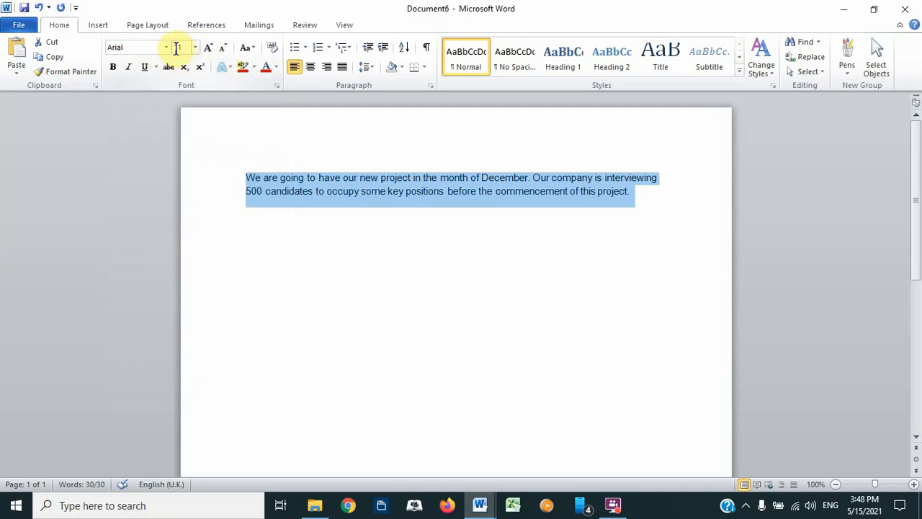
Grow and shrink the selected paragraph's font in increments between 10 and 20, ending at 20
left_click(208, 51)
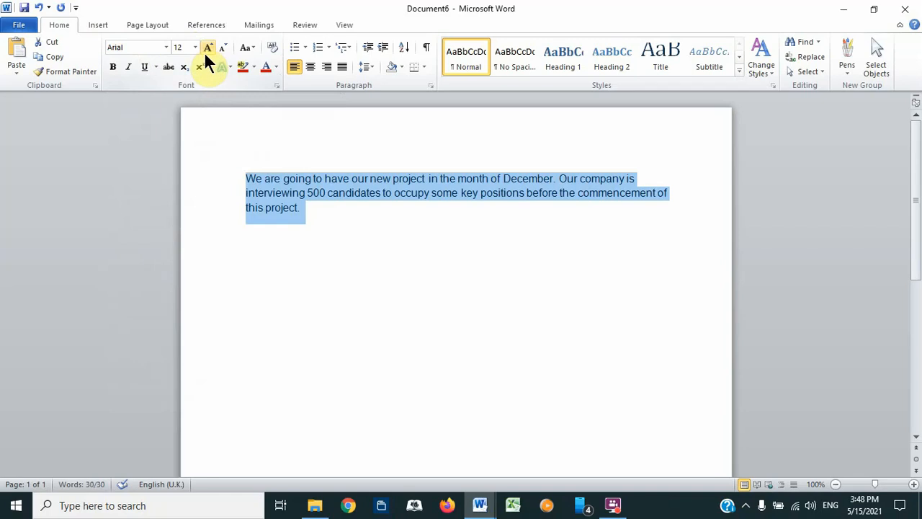
left_click(223, 51)
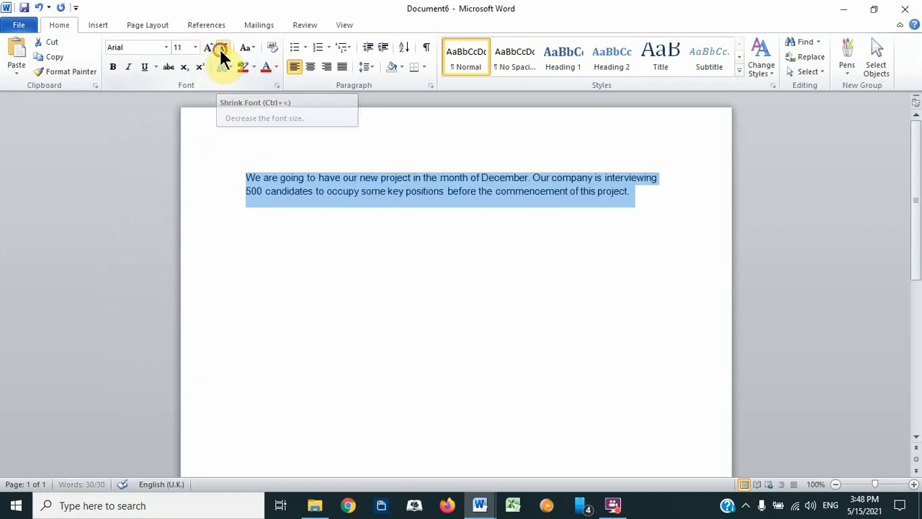
left_click(223, 49)
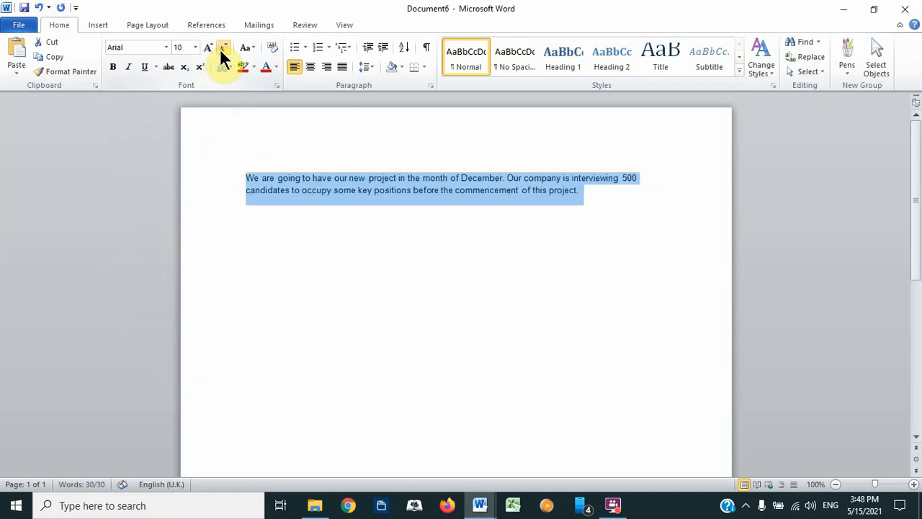
left_click(207, 48)
left_click(206, 49)
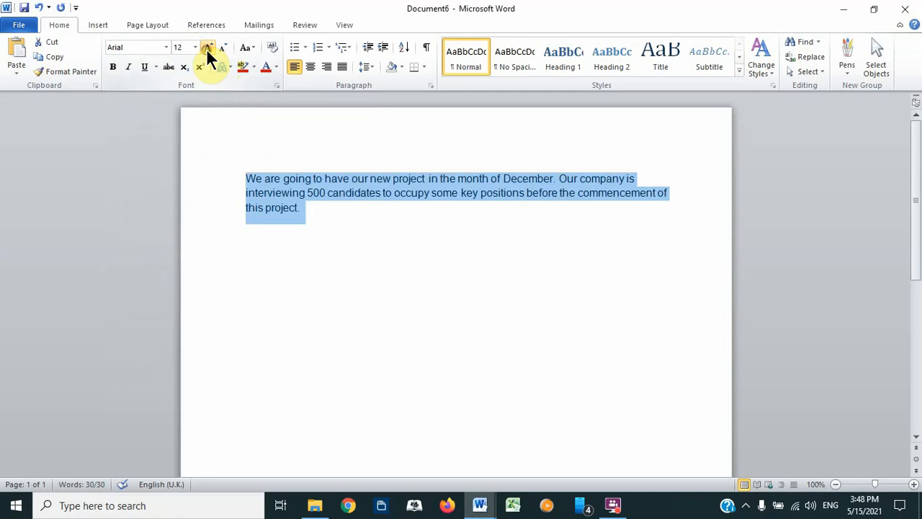
left_click(206, 48)
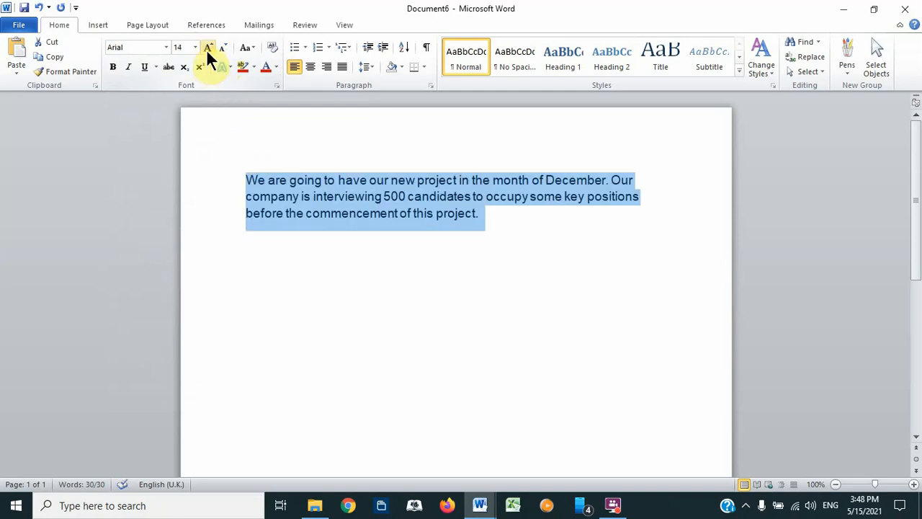
left_click(206, 49)
left_click(206, 49)
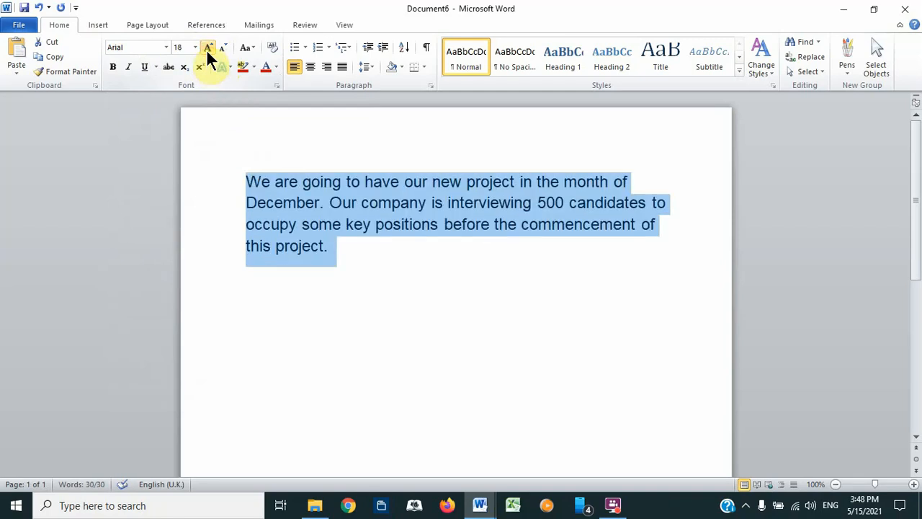
left_click(205, 49)
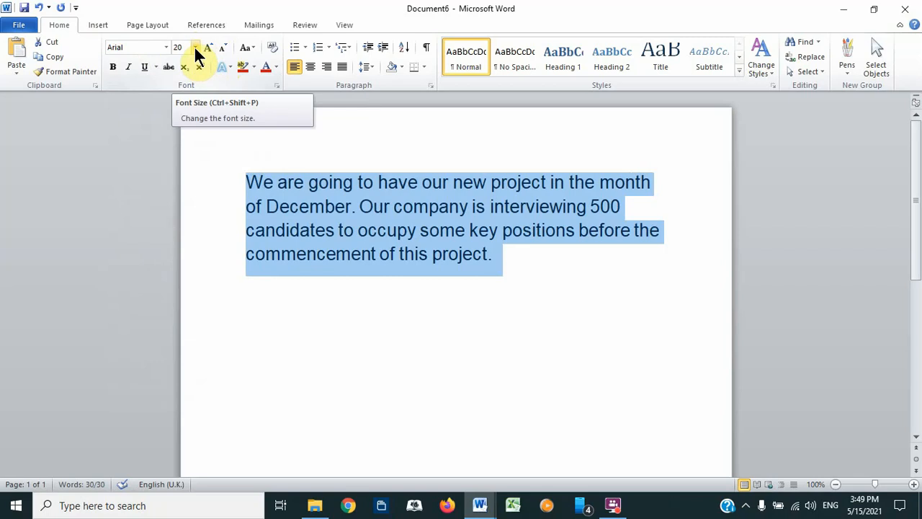
Set the selected paragraph's font size to 12 and deselect the text
left_click(194, 48)
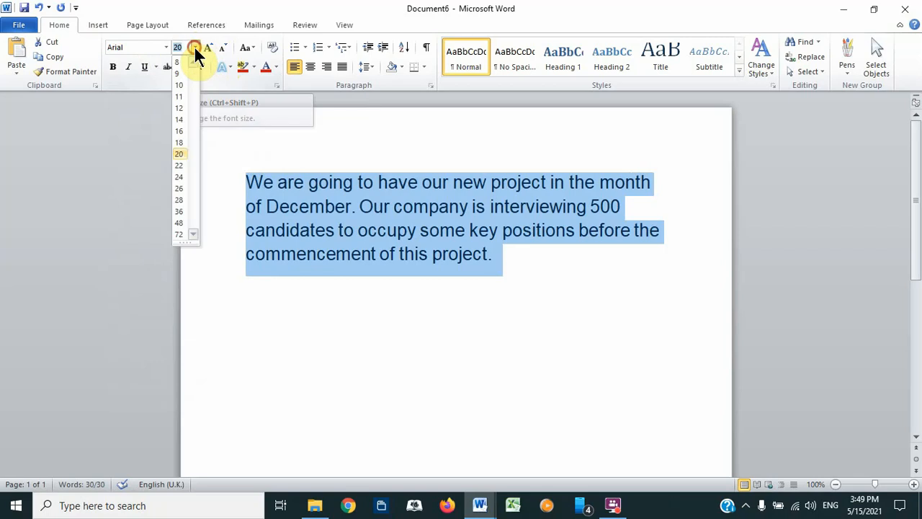
left_click(178, 108)
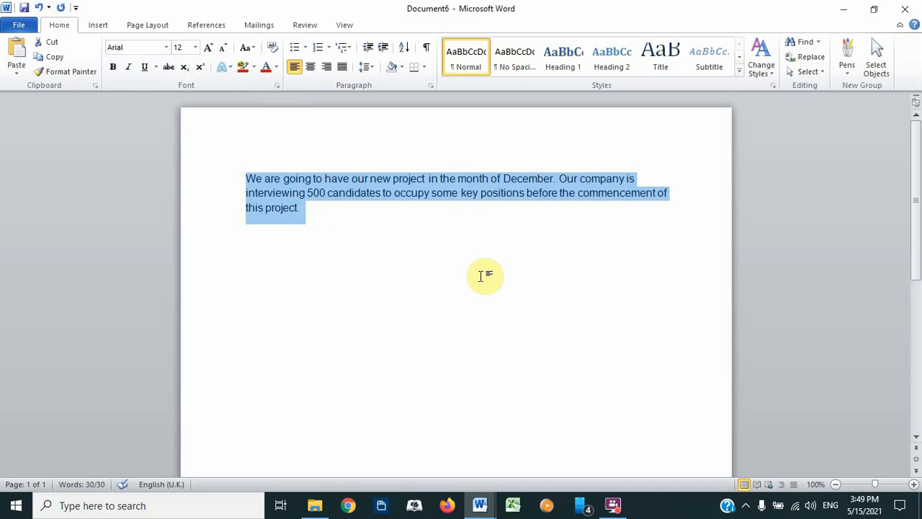
left_click(313, 223)
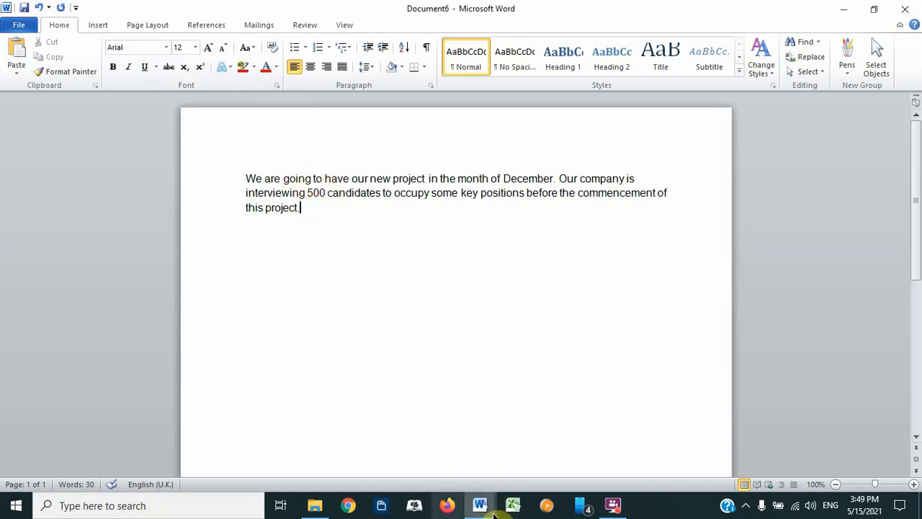
Examine the keyboard picture in Computer training photos.docx, switching back and forth with Document6 and ending in Document6
mouse_move(494, 512)
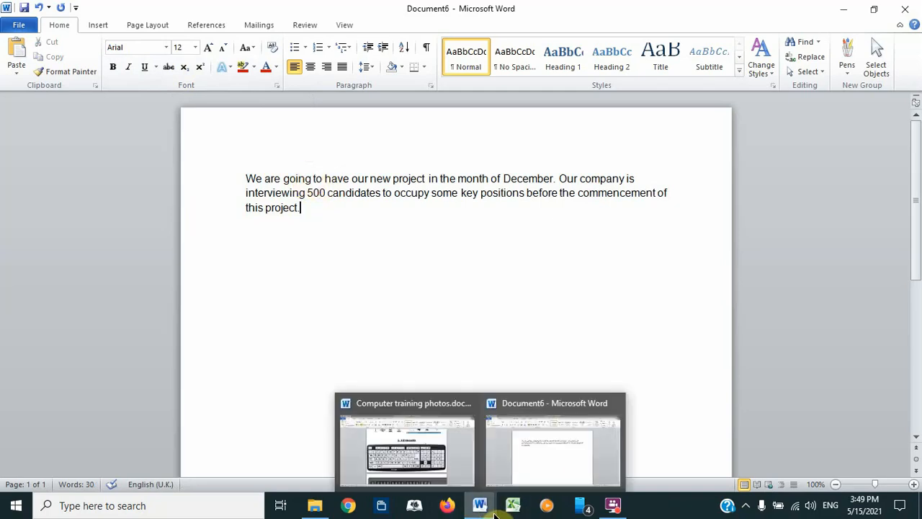
left_click(444, 449)
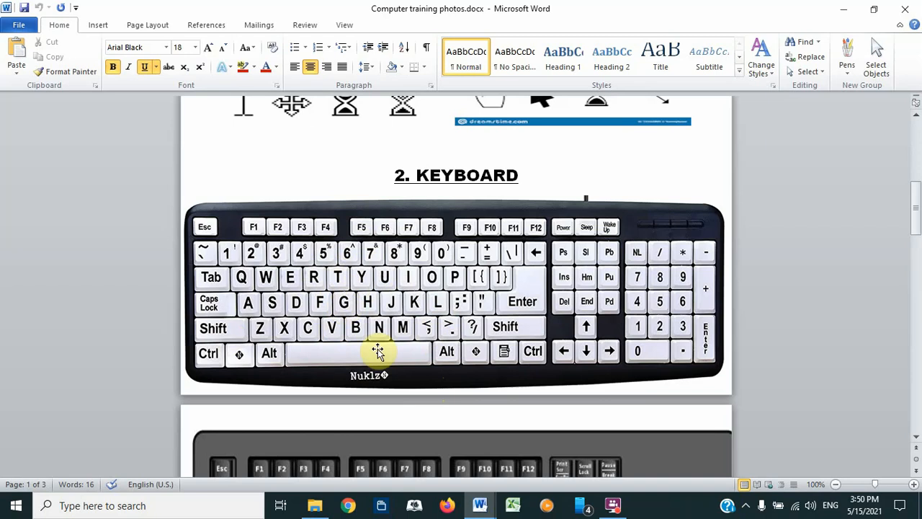
mouse_move(479, 507)
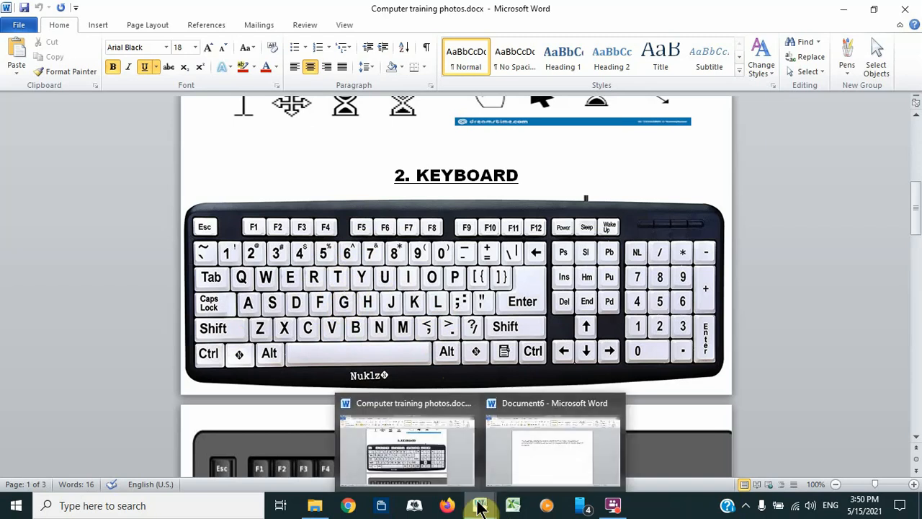
left_click(531, 453)
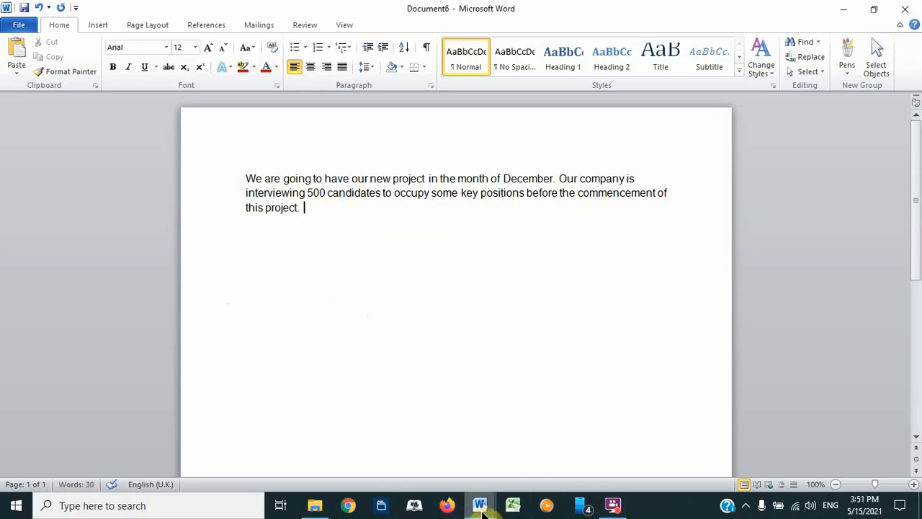
mouse_move(479, 505)
left_click(425, 445)
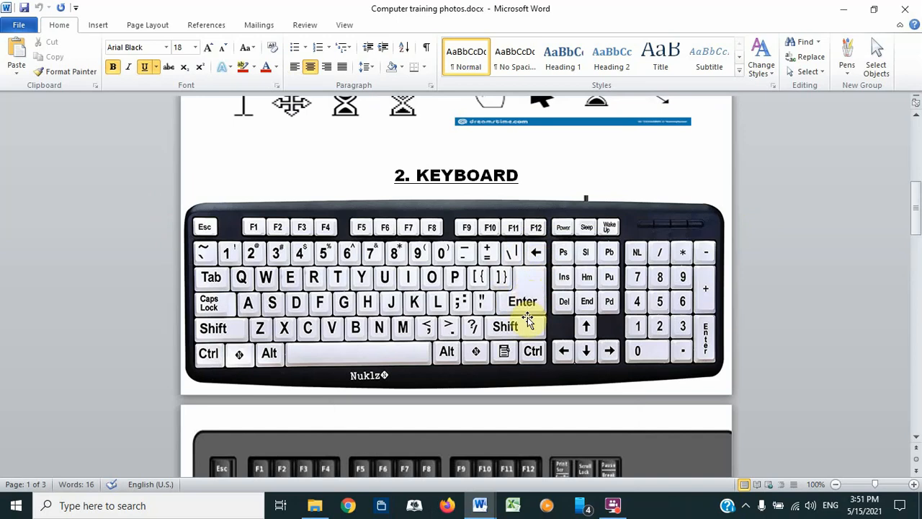
mouse_move(482, 501)
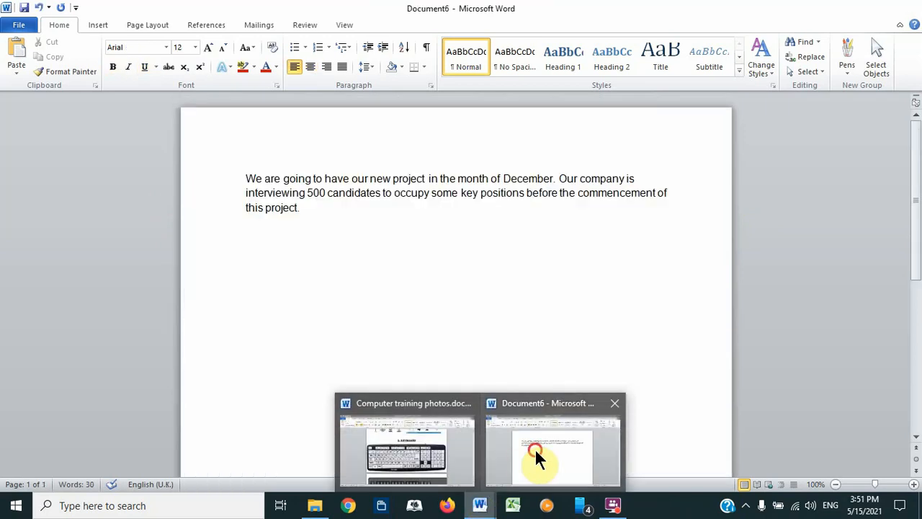
left_click(534, 448)
Start a new paragraph below the existing one with the text "This project will start tomorrow"
key("Return")
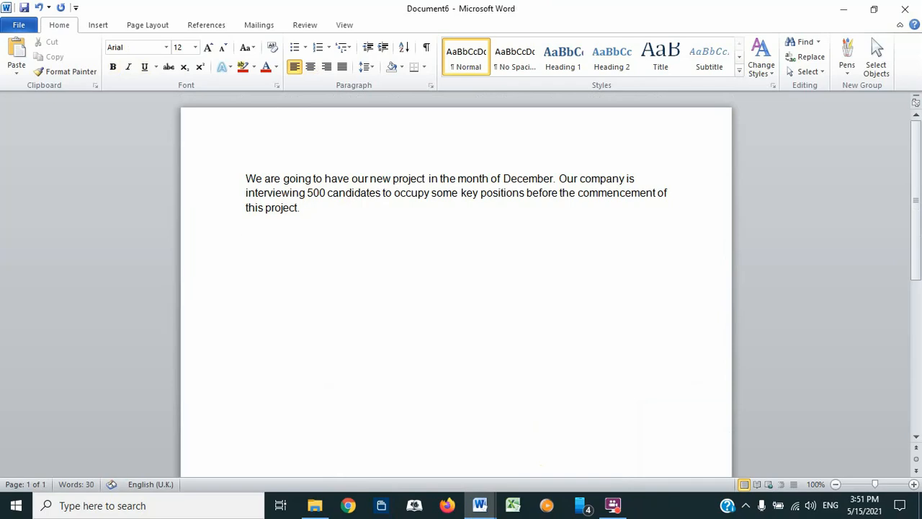
key("Return")
key("Return")
key("BackSpace")
key("Return")
type("I")
key("BackSpace")
type("This project wil")
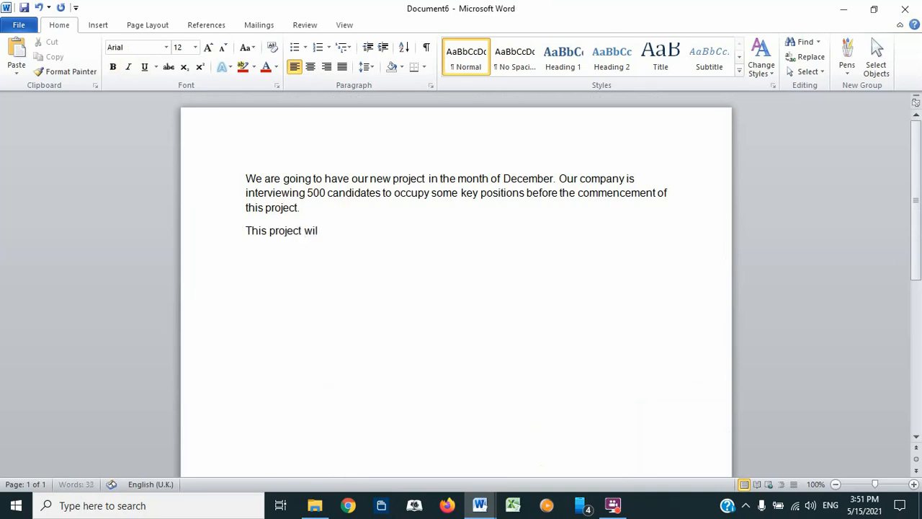
type("l start")
type(" tomorrto")
type("ow ")
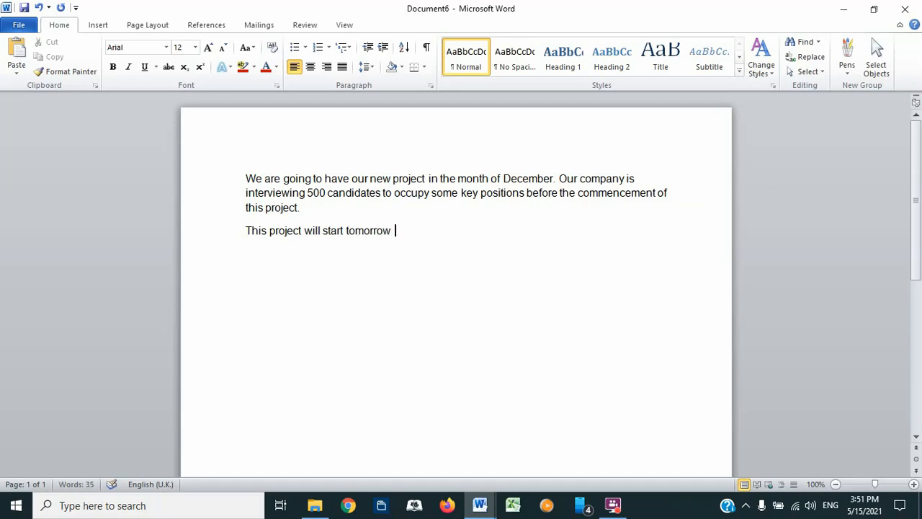
Complete the new paragraph's sentence with "at 7:00 am prompt."
type("at 7:00 am prp")
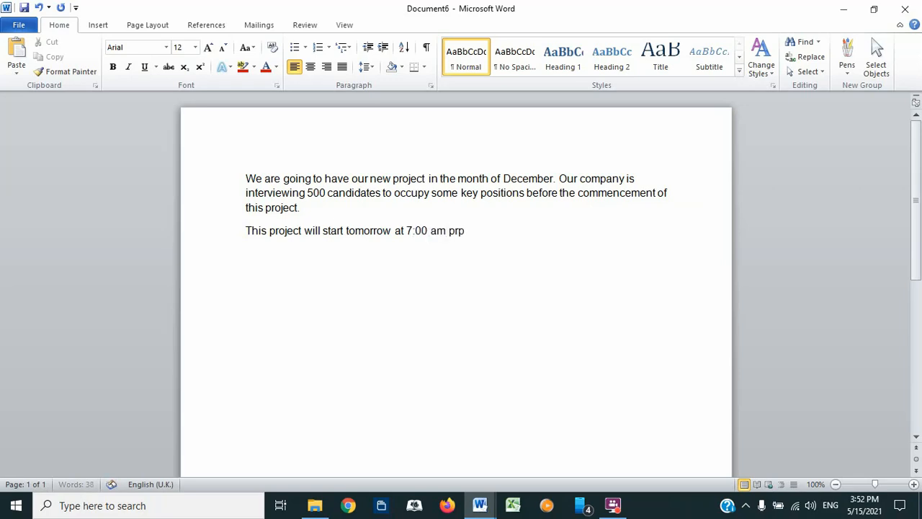
key("BackSpace")
type("ompt.")
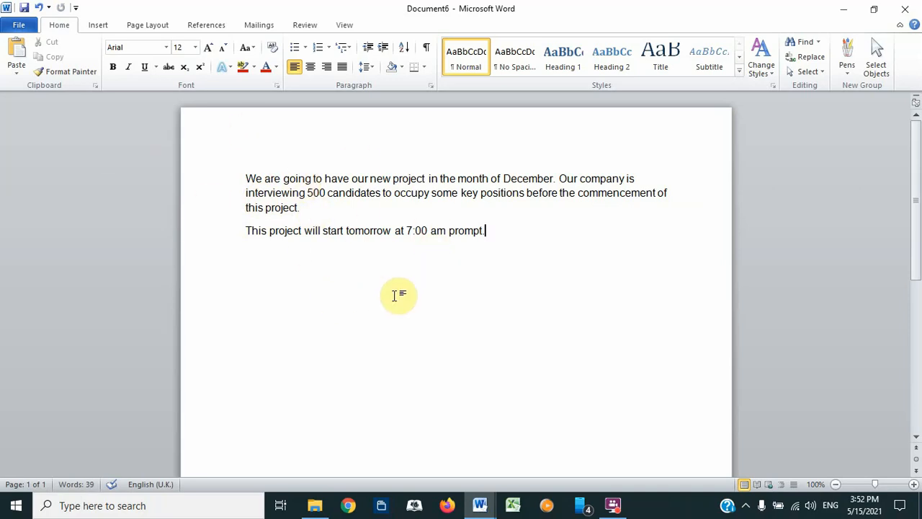
Select both paragraphs, grow their font size stepwise to 18 and shrink it back to 14
key("ctrl+a")
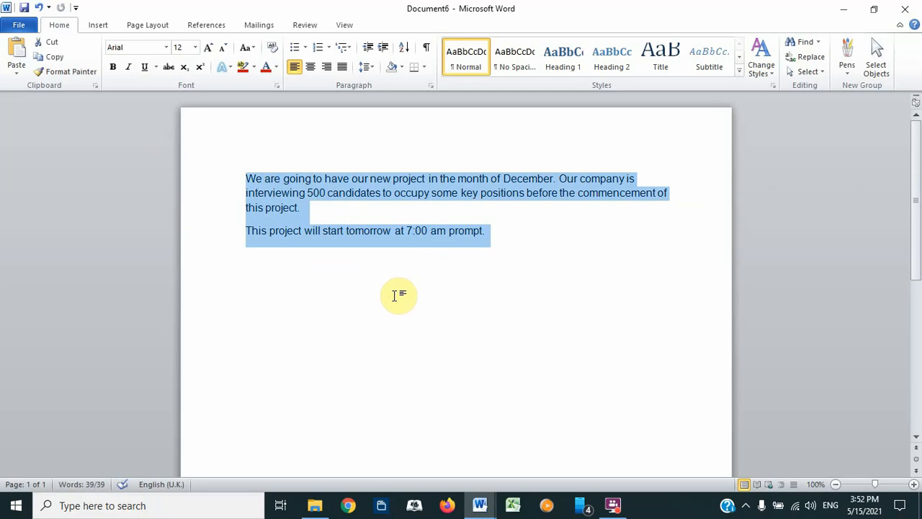
left_click(396, 295)
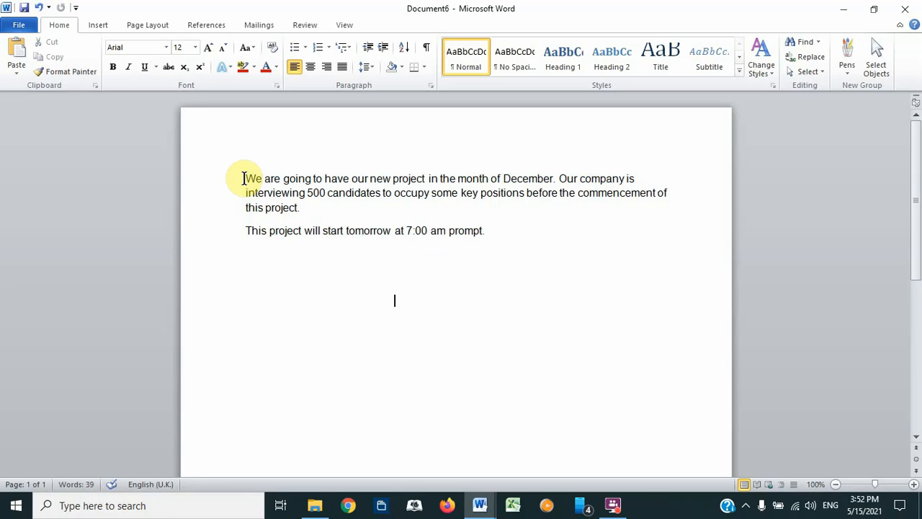
left_click_drag(244, 178, 494, 233)
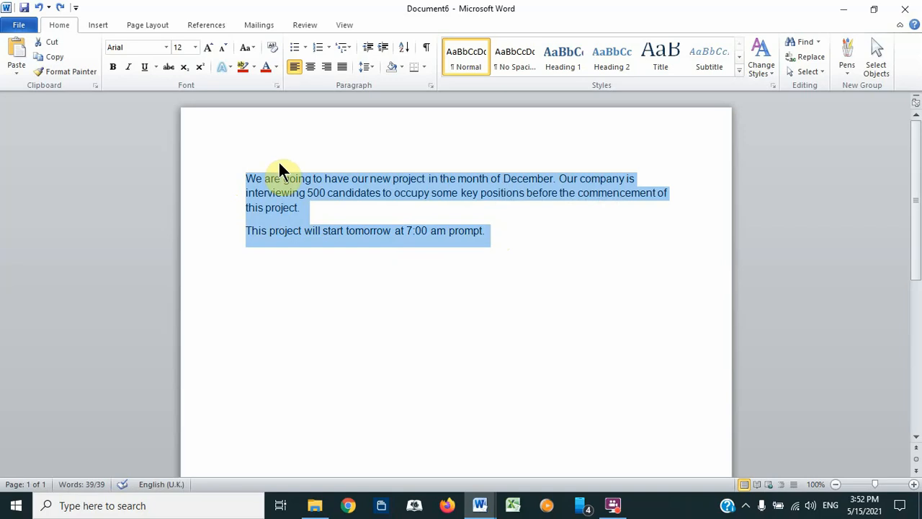
left_click(206, 49)
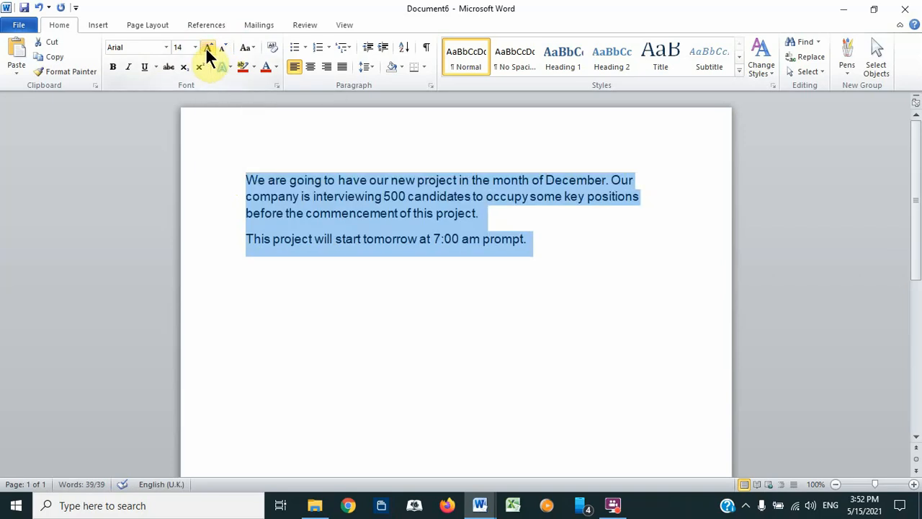
left_click(206, 49)
left_click(207, 49)
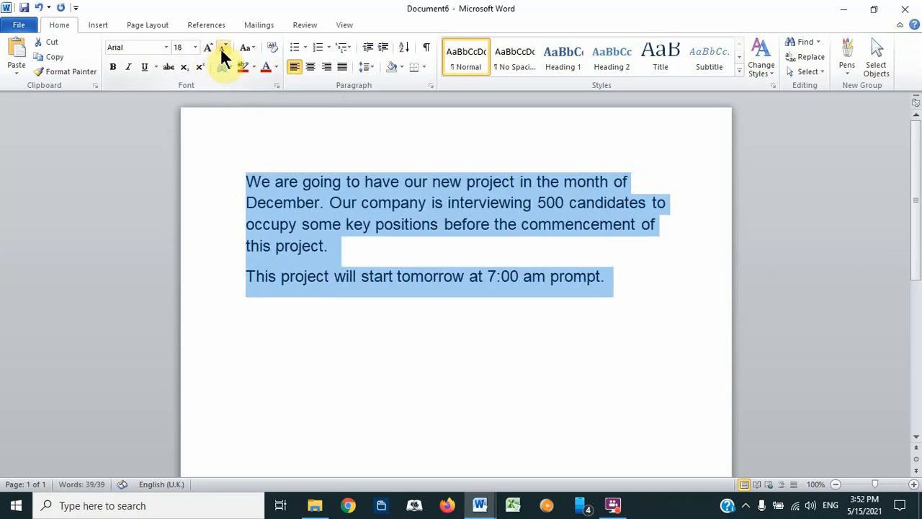
left_click(224, 49)
left_click(223, 49)
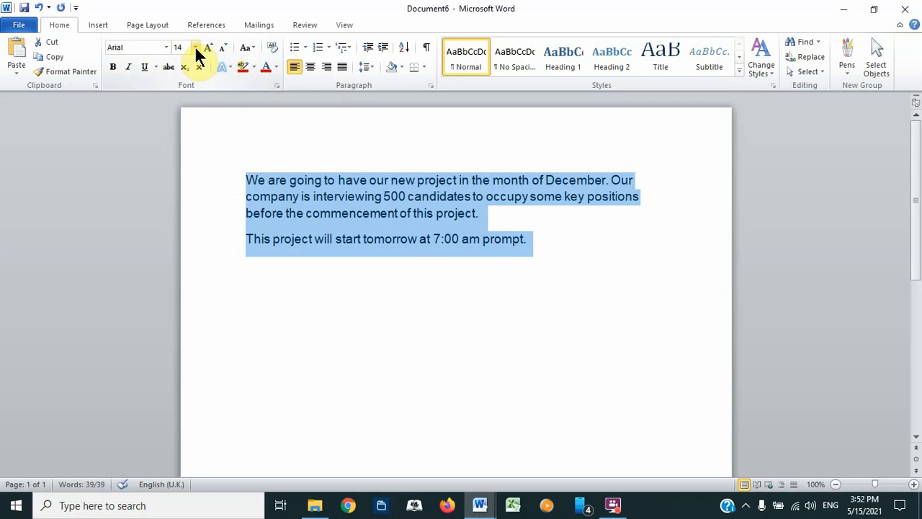
Reapply the Arial font to both selected paragraphs and toggle bold on and off
left_click(195, 47)
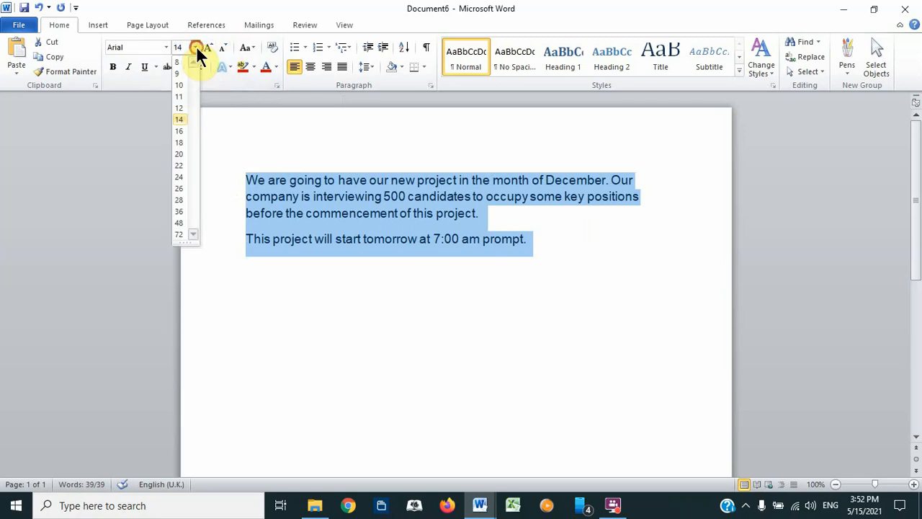
left_click(195, 48)
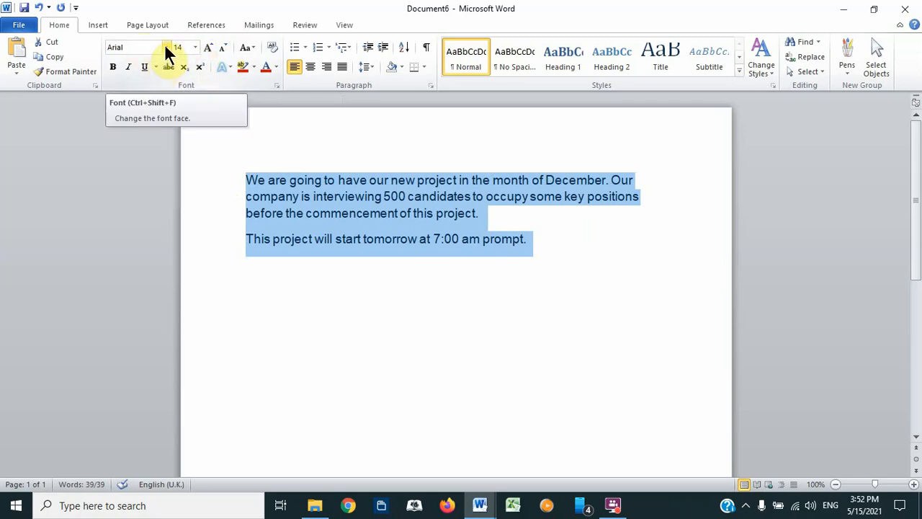
left_click(166, 47)
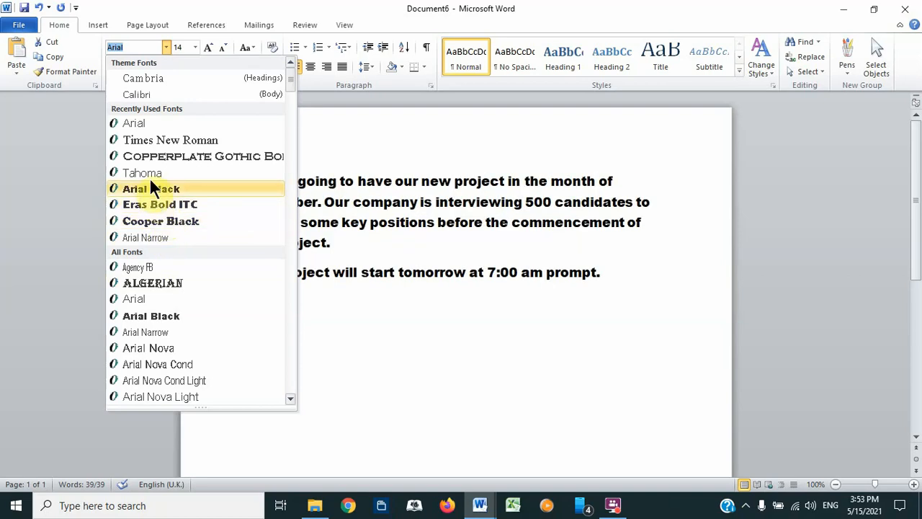
left_click(134, 123)
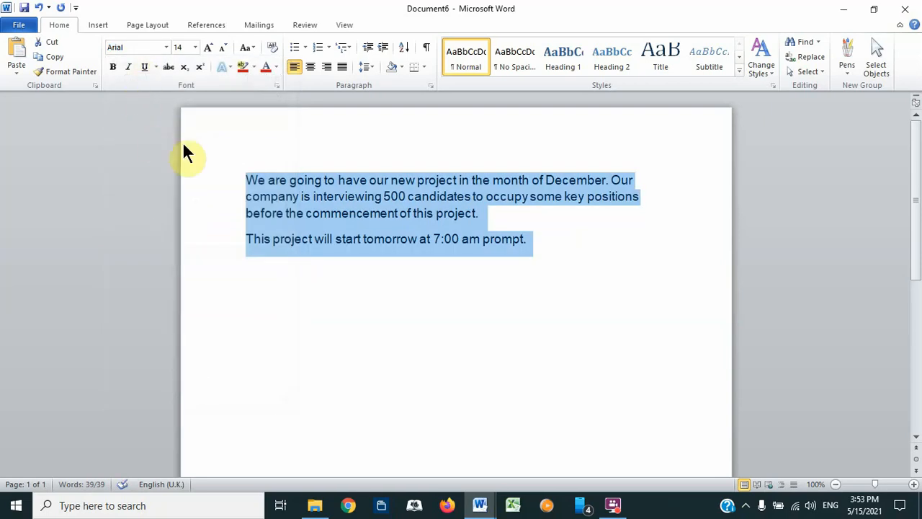
left_click(113, 67)
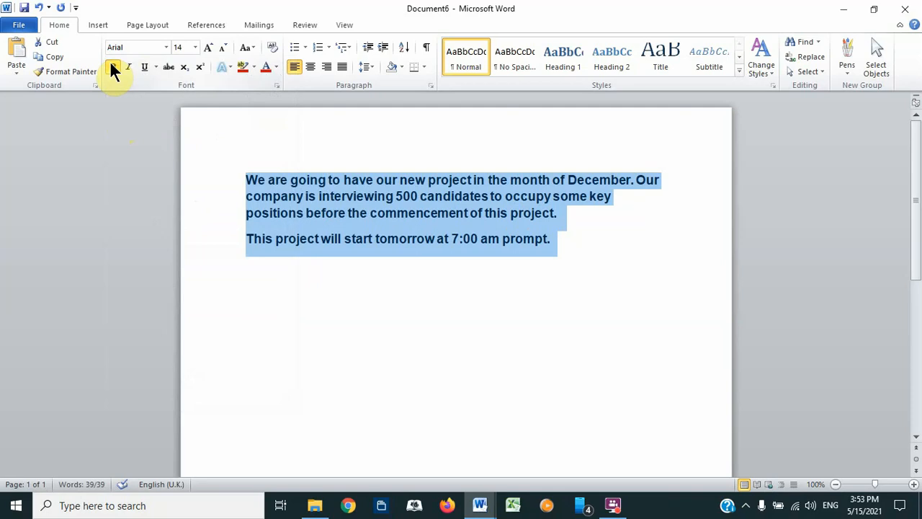
left_click(111, 64)
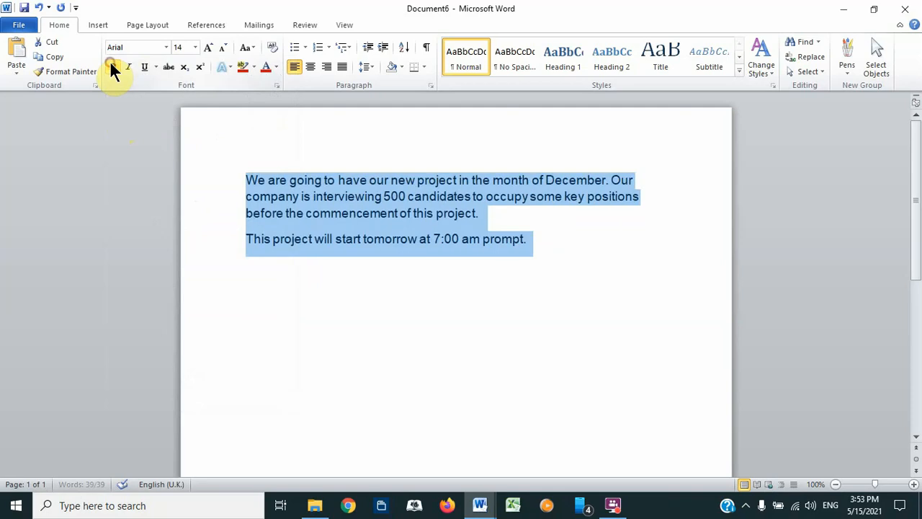
Insert the title "Project 2021" on its own line above the first paragraph, followed by an empty line
left_click(245, 179)
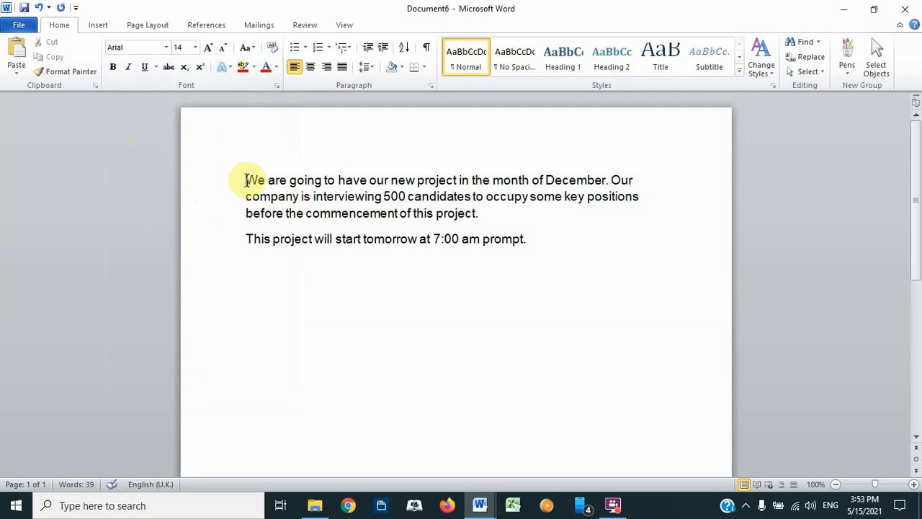
type("Proj")
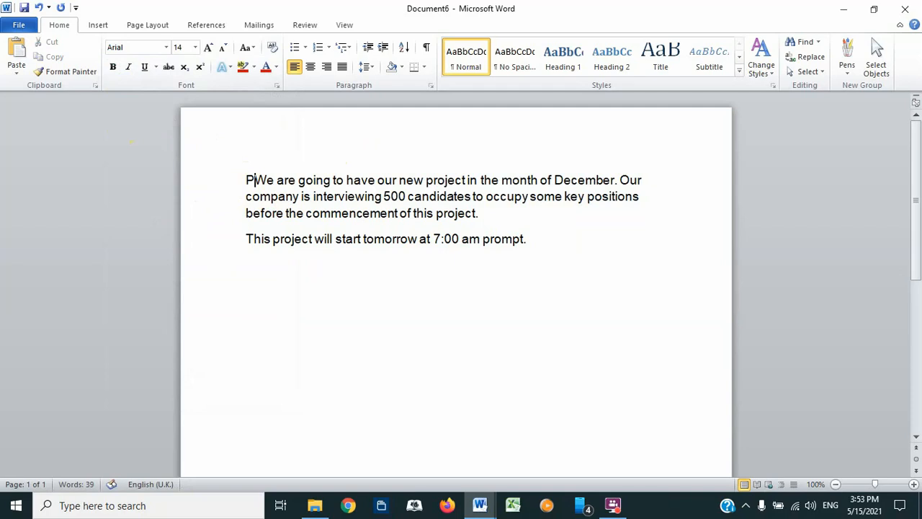
type("ect 2")
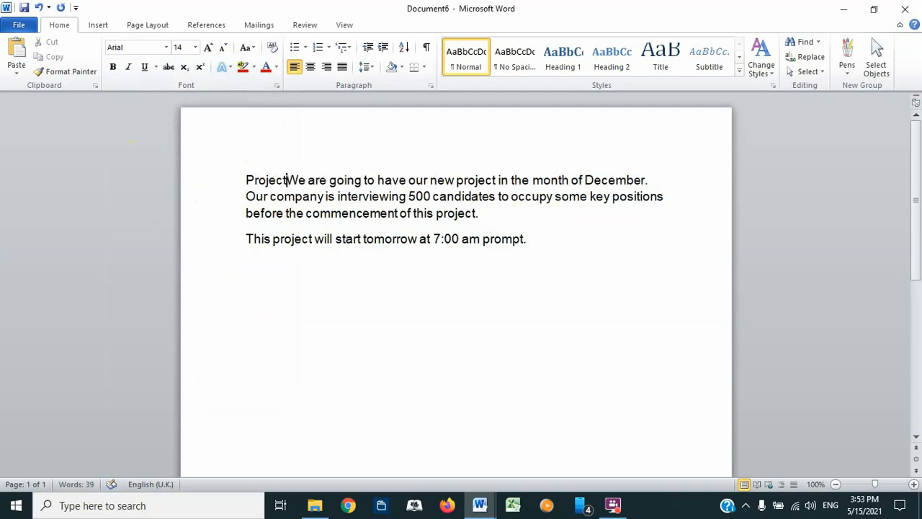
type("021")
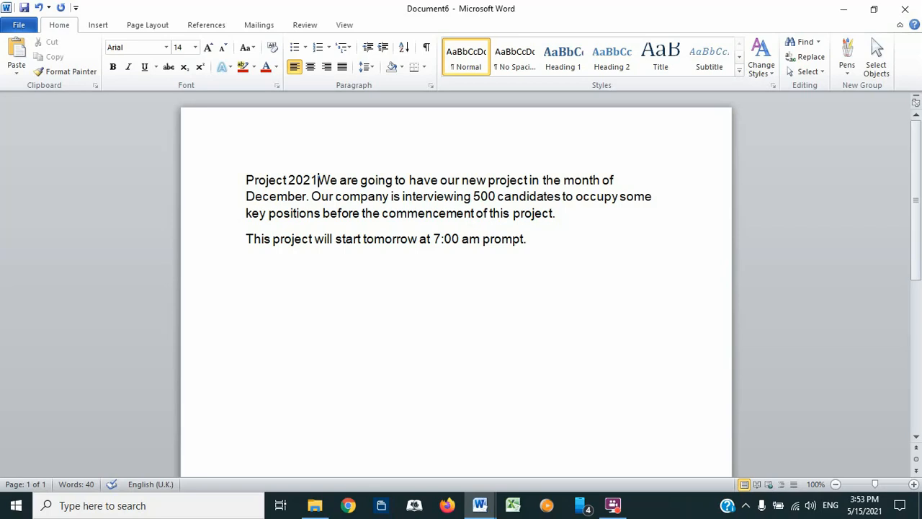
key("Return")
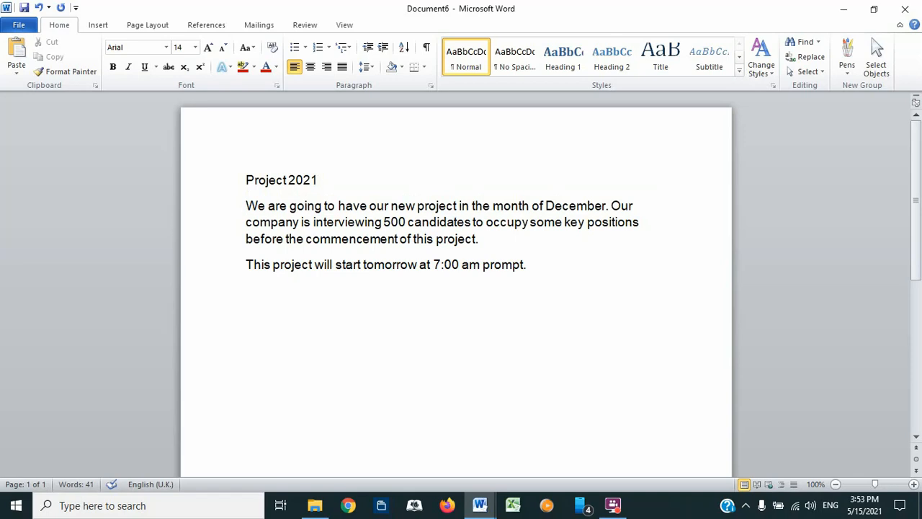
key("Return")
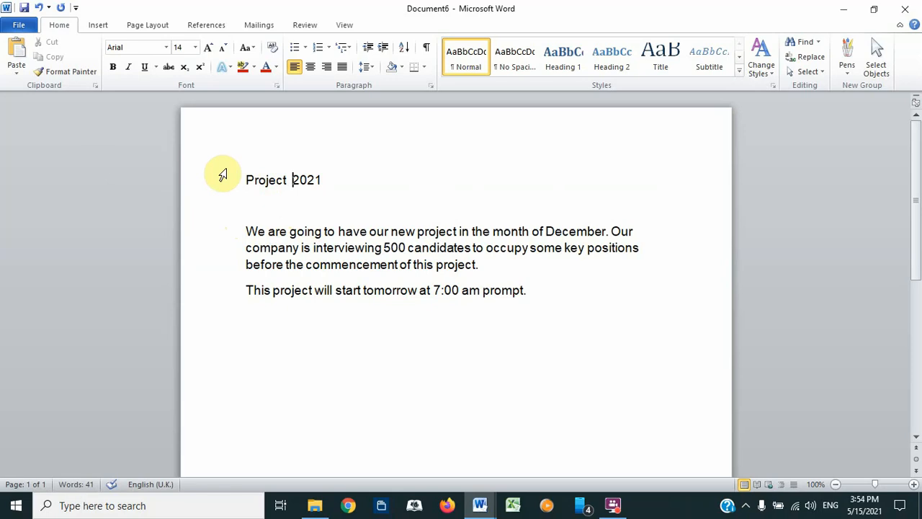
Enlarge the title "Project 2021" to size 18 and make it bold, toggling italic on and off
left_click_drag(242, 180, 317, 180)
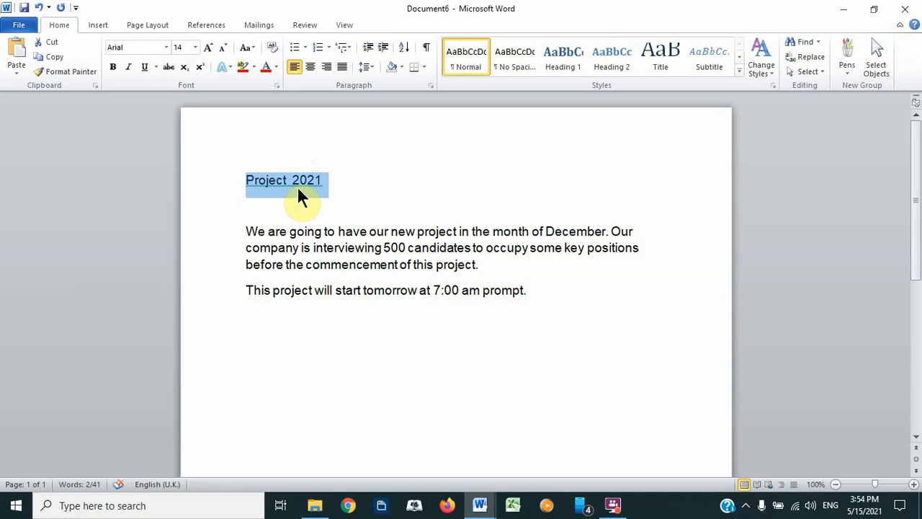
left_click(206, 49)
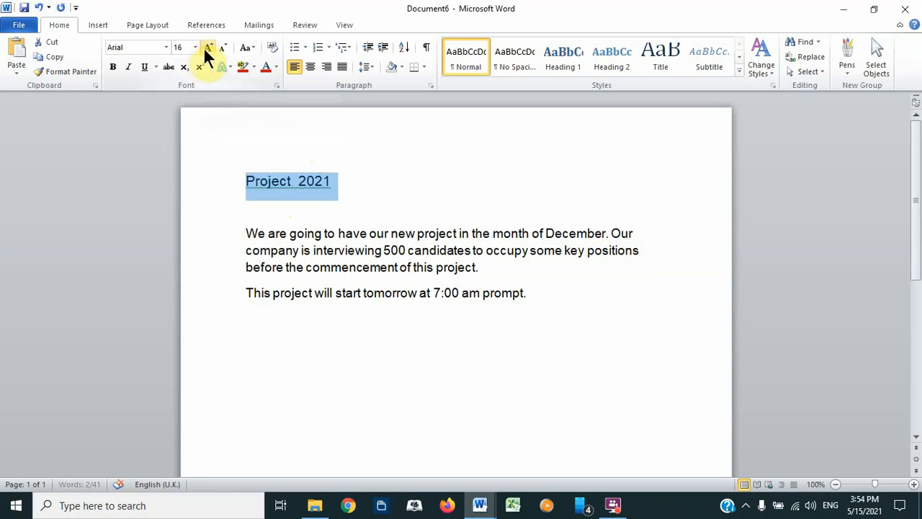
left_click(206, 49)
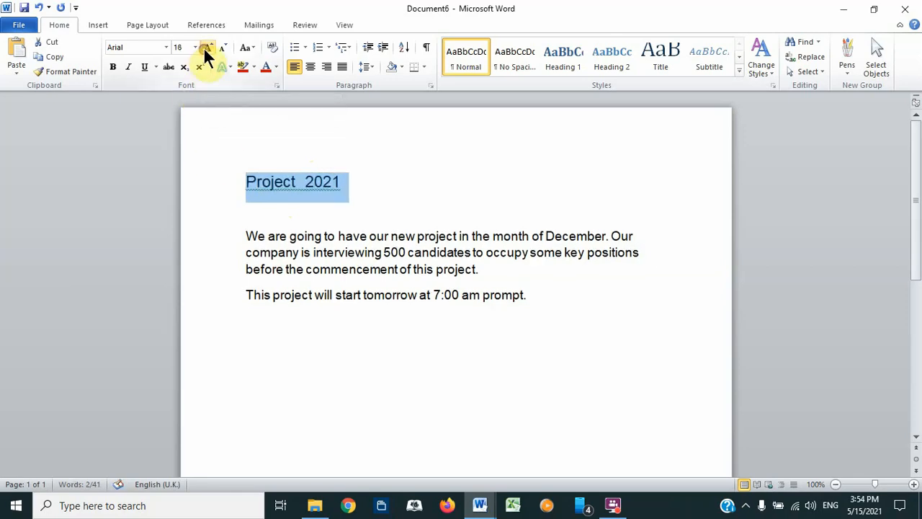
left_click(112, 65)
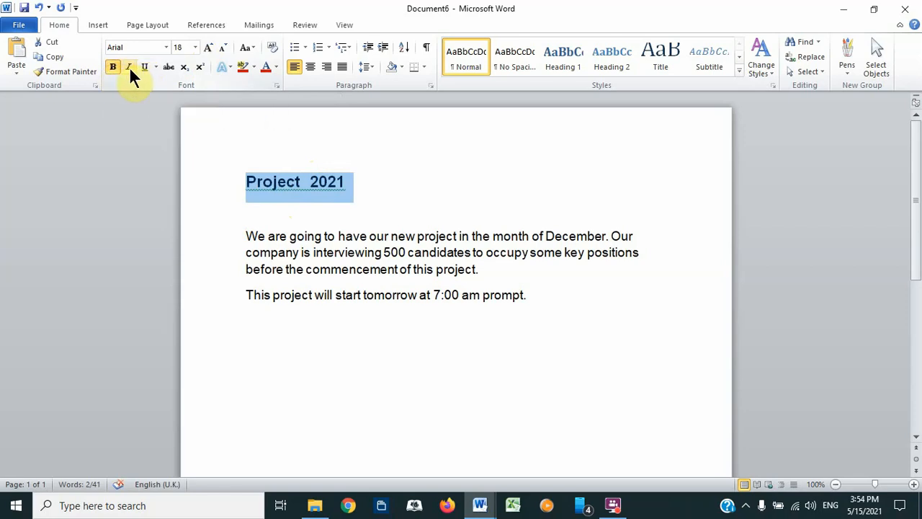
left_click(129, 67)
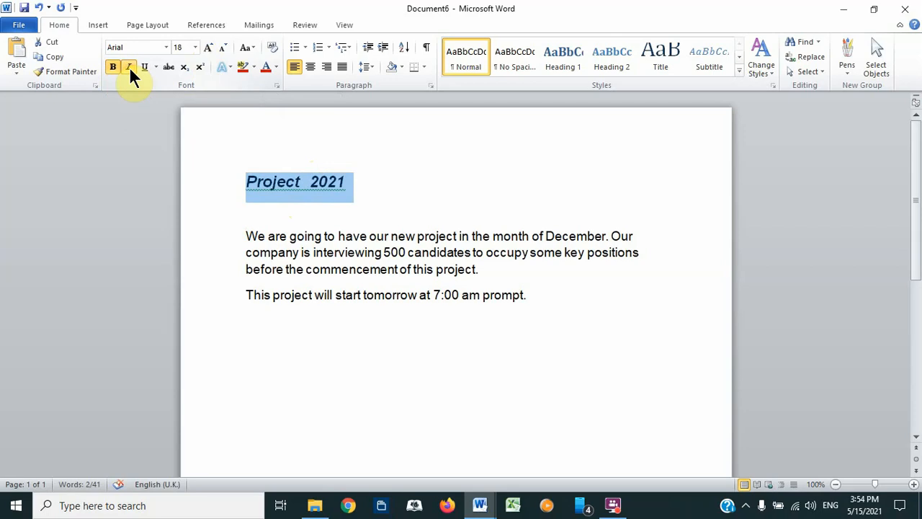
left_click(129, 67)
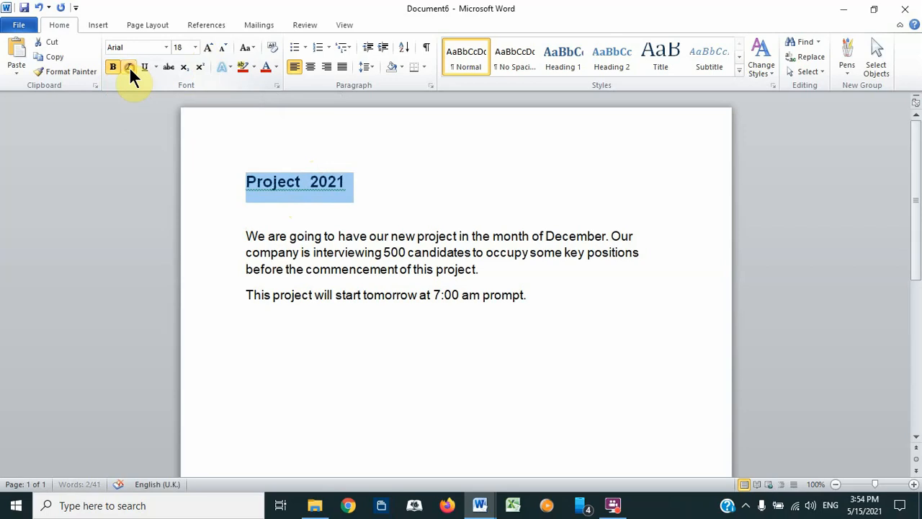
Underline the title "Project 2021", trying the double and thick line styles before returning to the single underline
left_click(145, 67)
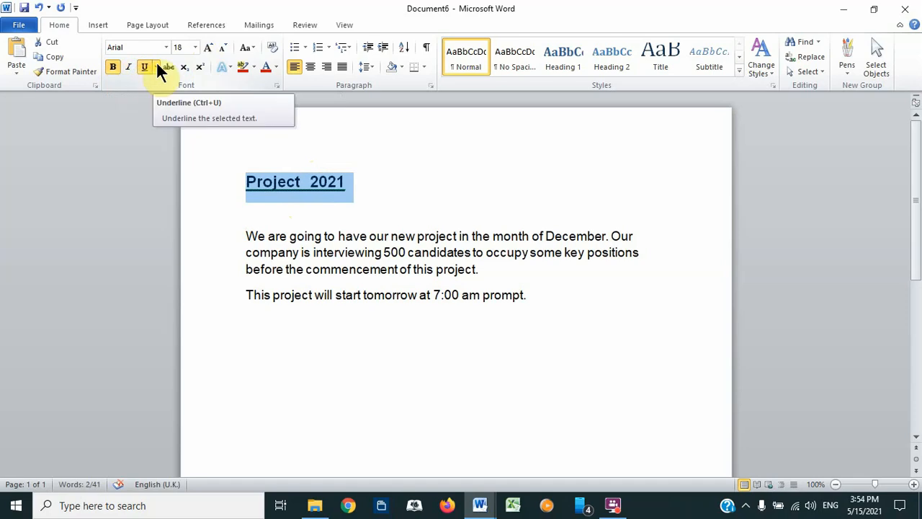
left_click(156, 63)
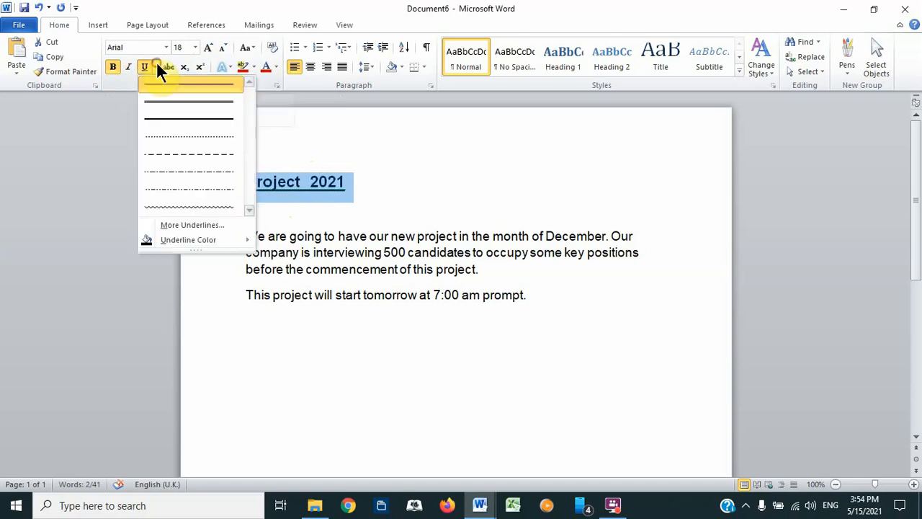
left_click(161, 102)
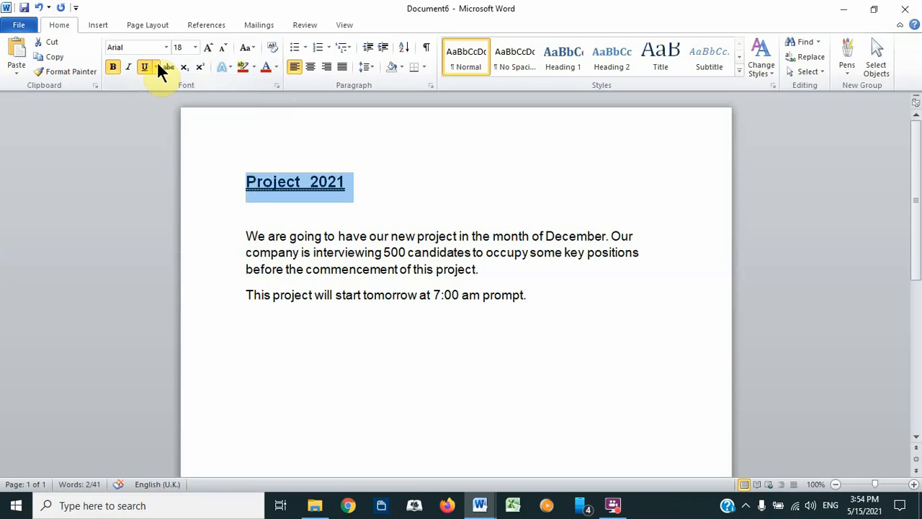
left_click(157, 65)
left_click(161, 113)
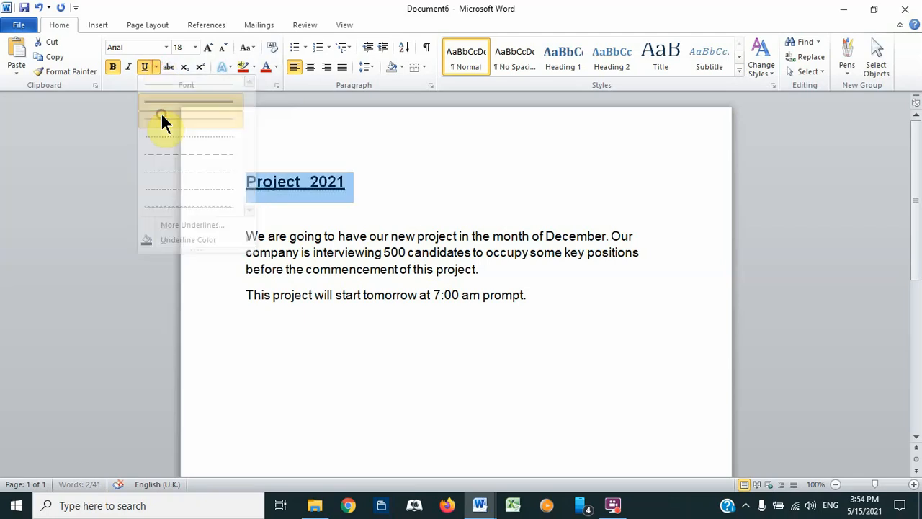
left_click(156, 65)
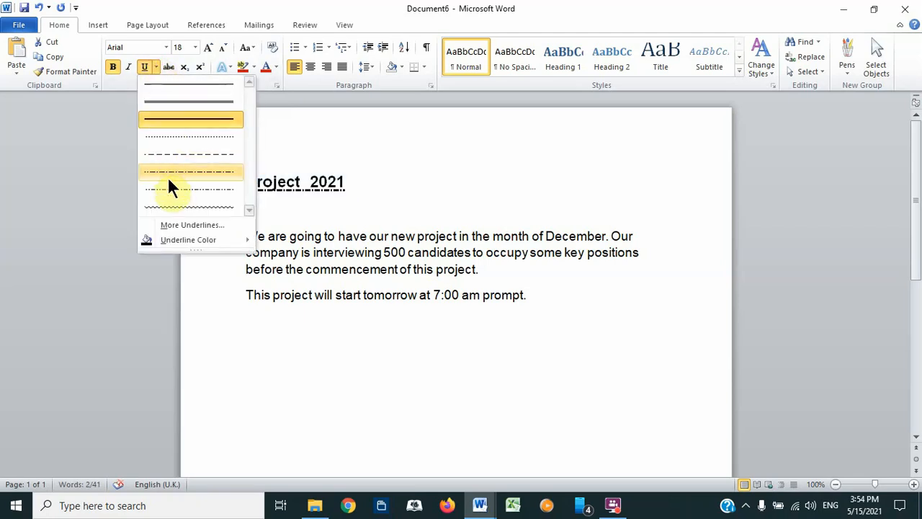
left_click(155, 81)
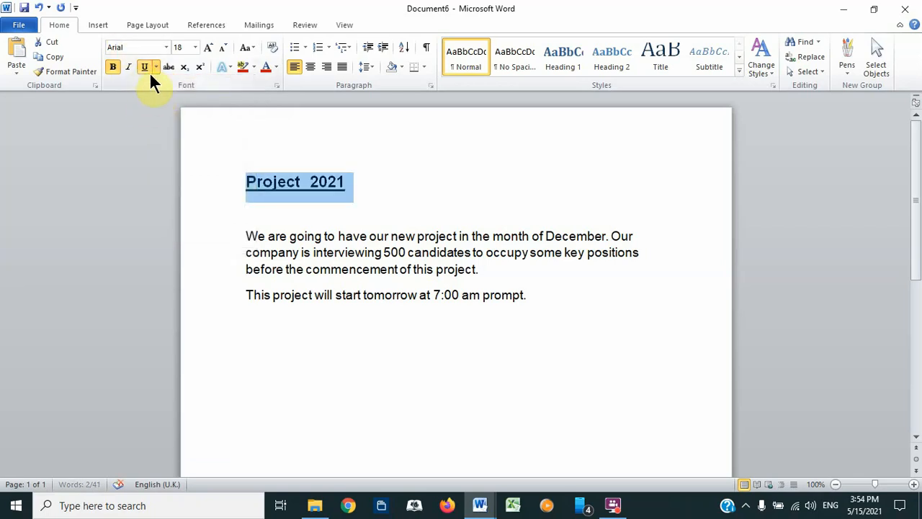
Toggle the title's single underline off and on, reselect the title and remove the underline again
left_click(149, 72)
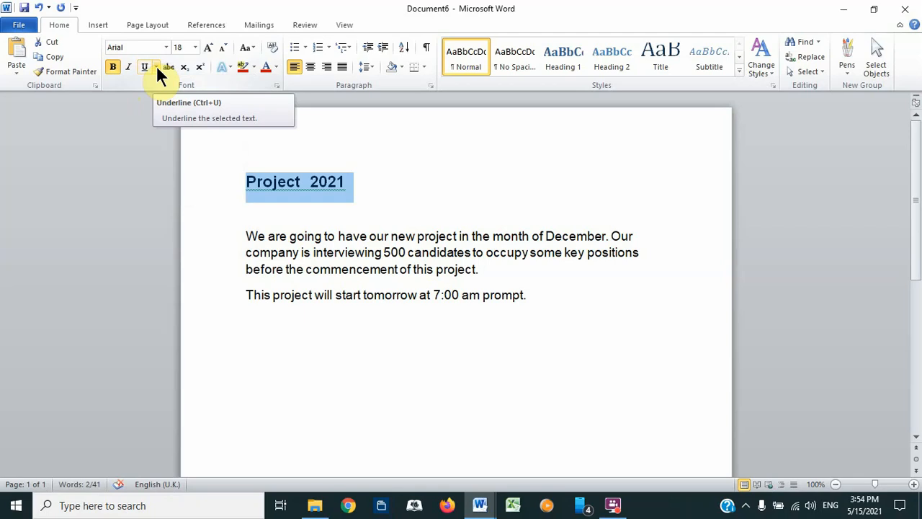
left_click(143, 64)
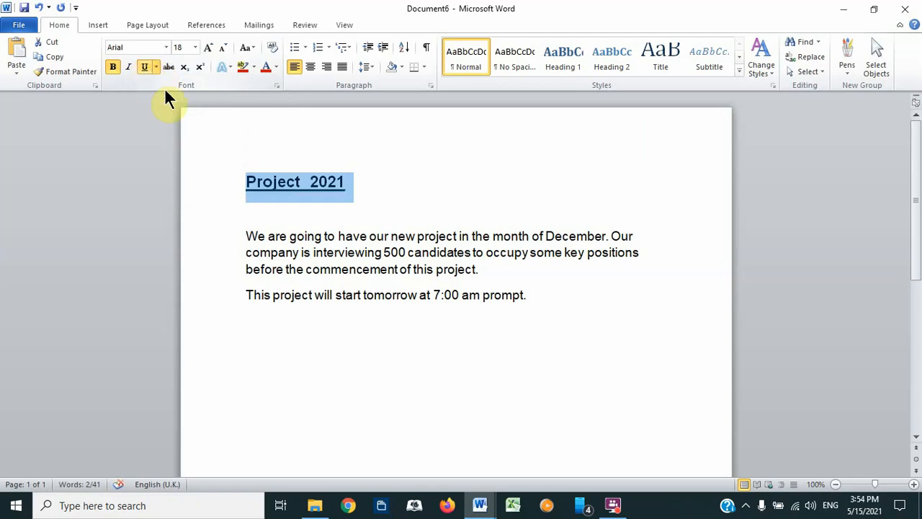
left_click(399, 218)
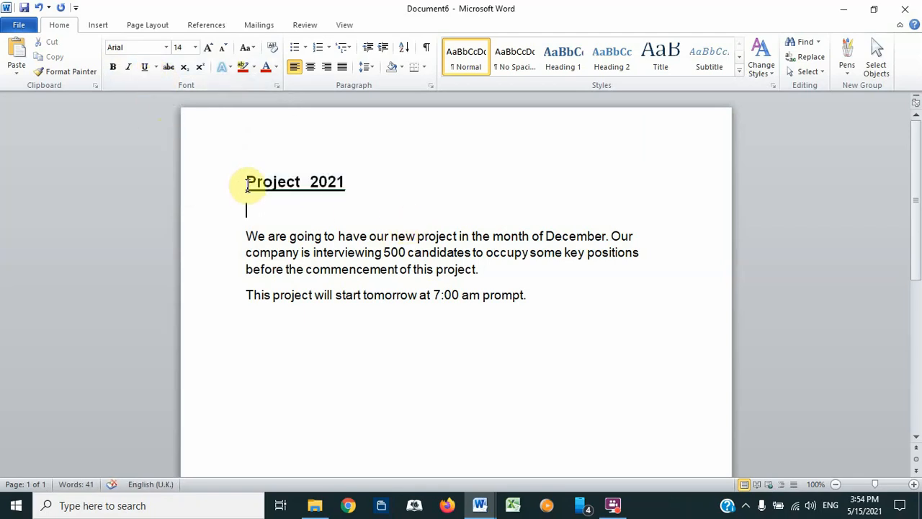
left_click_drag(248, 181, 353, 185)
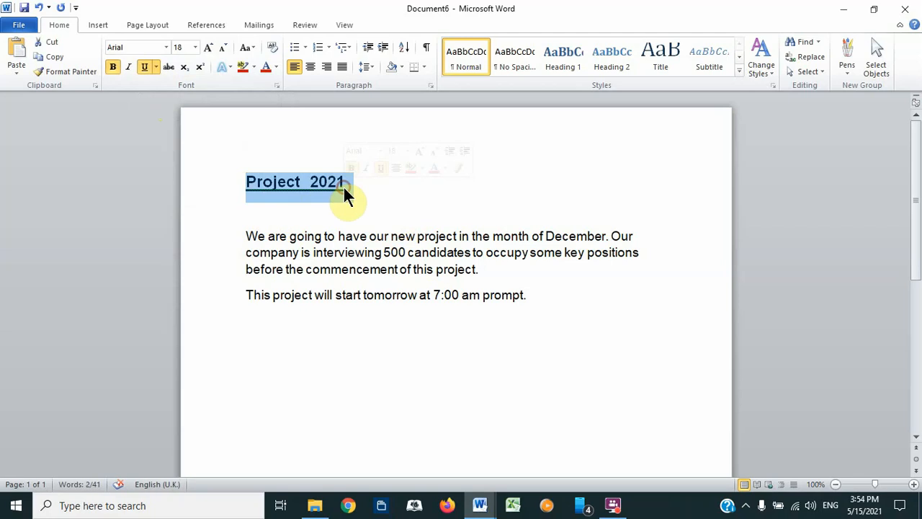
left_click(143, 65)
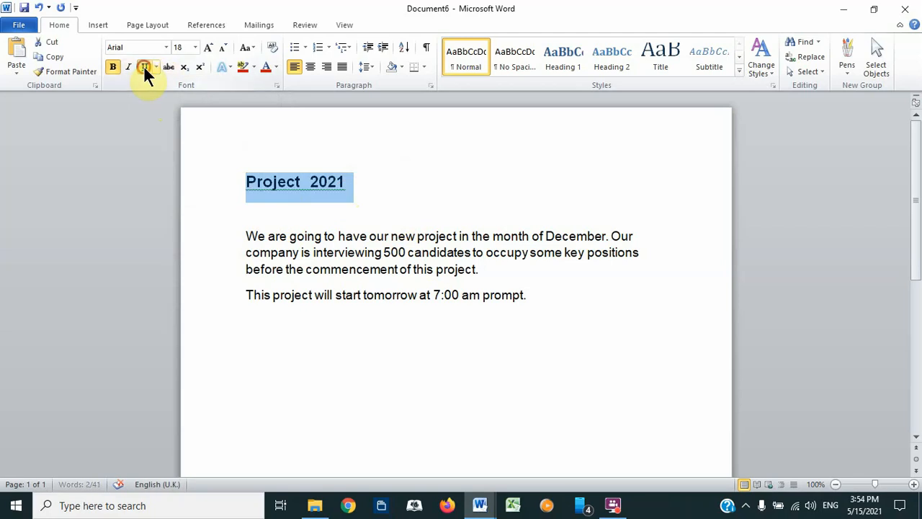
left_click(399, 189)
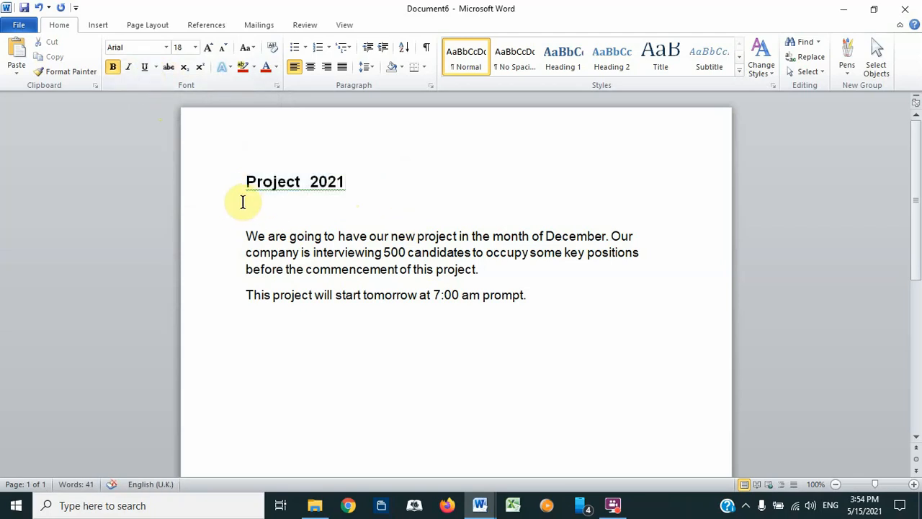
Select the title "Project 2021" and toggle its bold formatting off, on and off again
left_click_drag(244, 181, 355, 180)
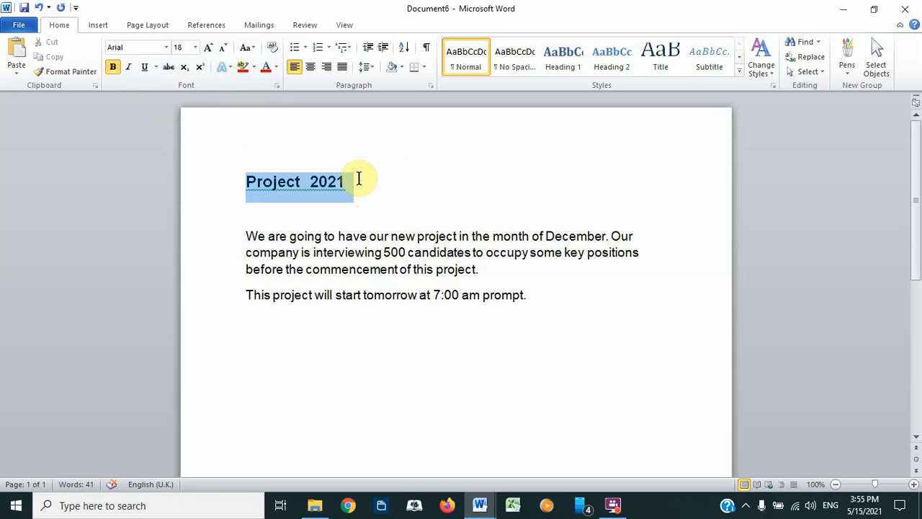
left_click(113, 66)
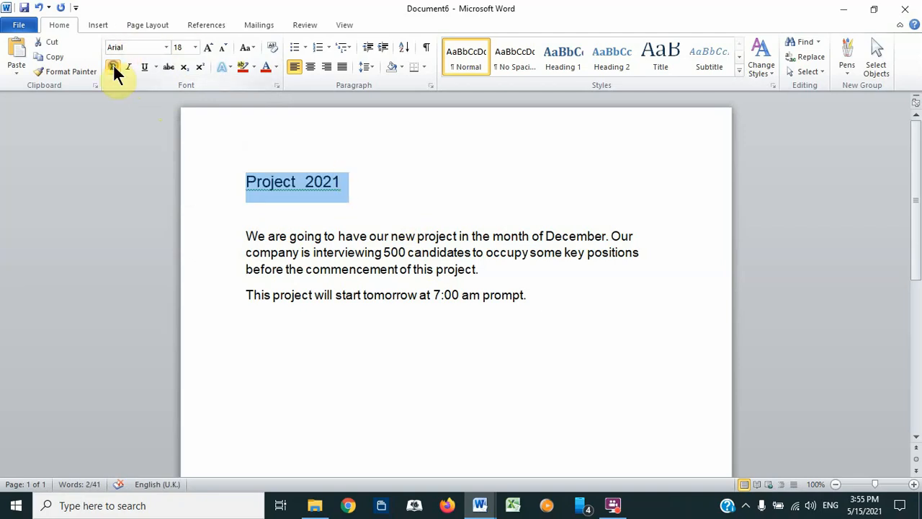
left_click(245, 184)
left_click_drag(245, 185, 334, 186)
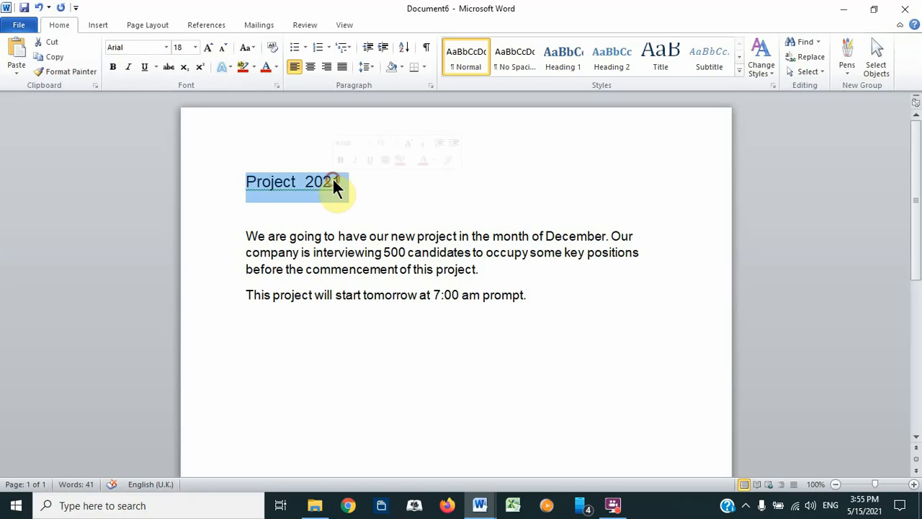
left_click(112, 67)
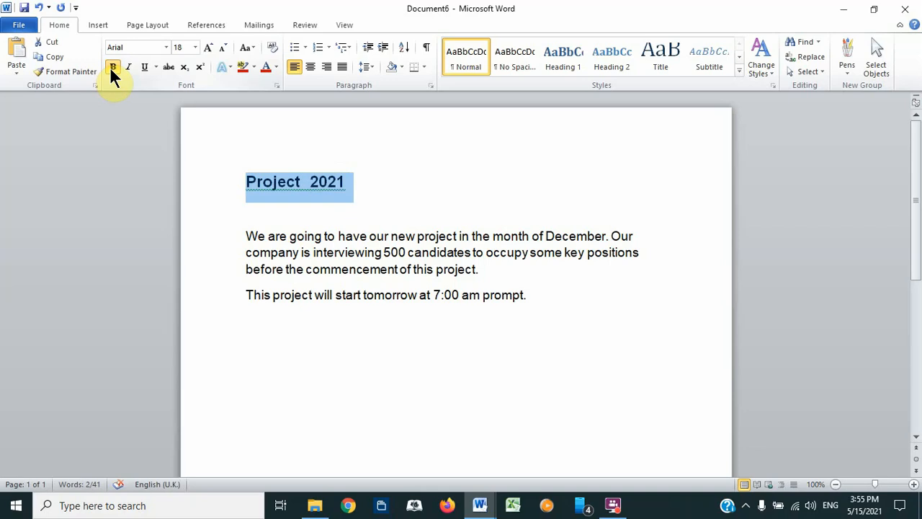
left_click(114, 66)
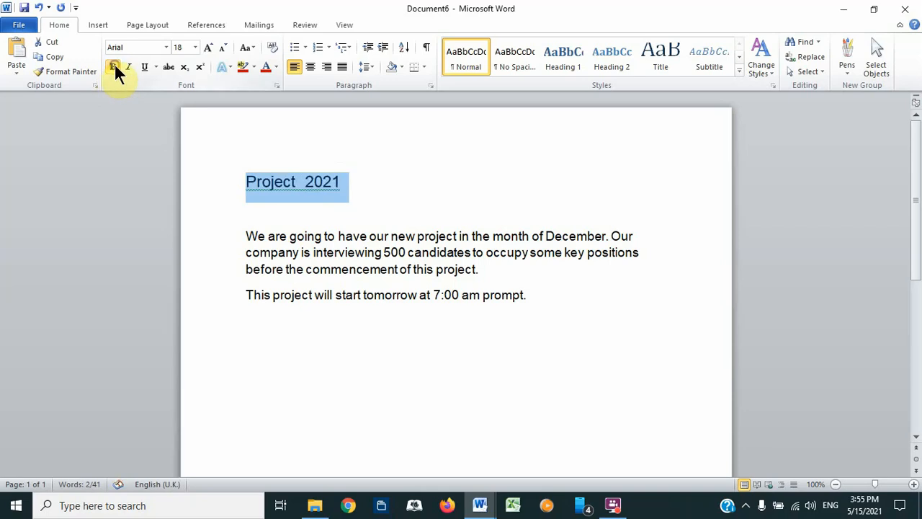
Apply a single underline and bold formatting to the selected title "Project 2021"
left_click(143, 68)
left_click(141, 66)
left_click(142, 69)
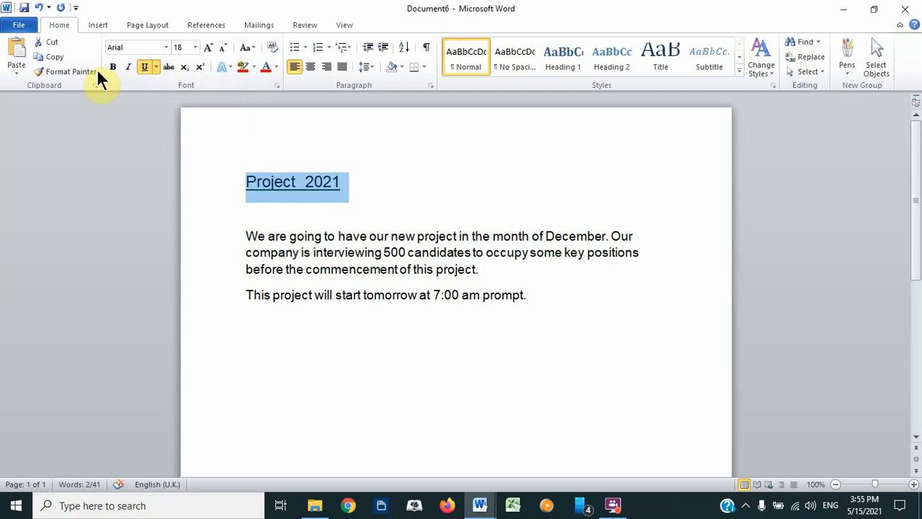
left_click(111, 67)
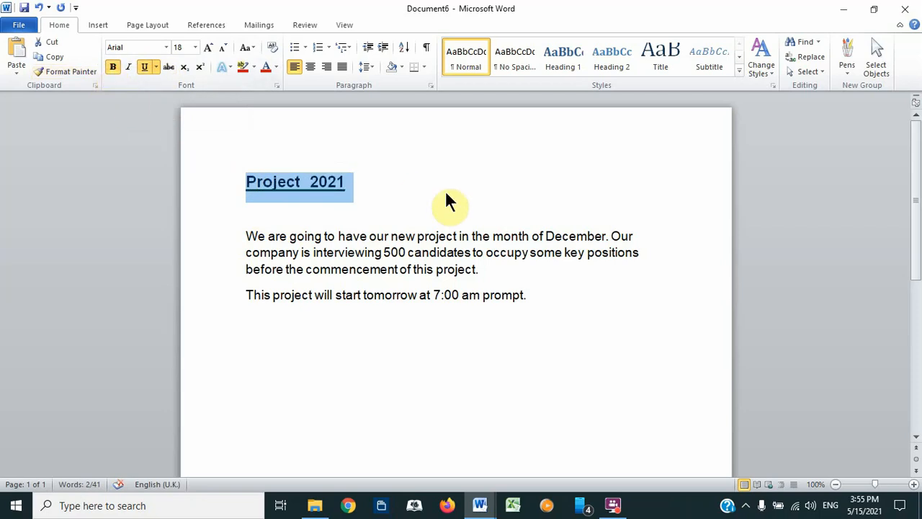
Try center, right and left alignment on the title "Project 2021" and finish with it centered
left_click(309, 66)
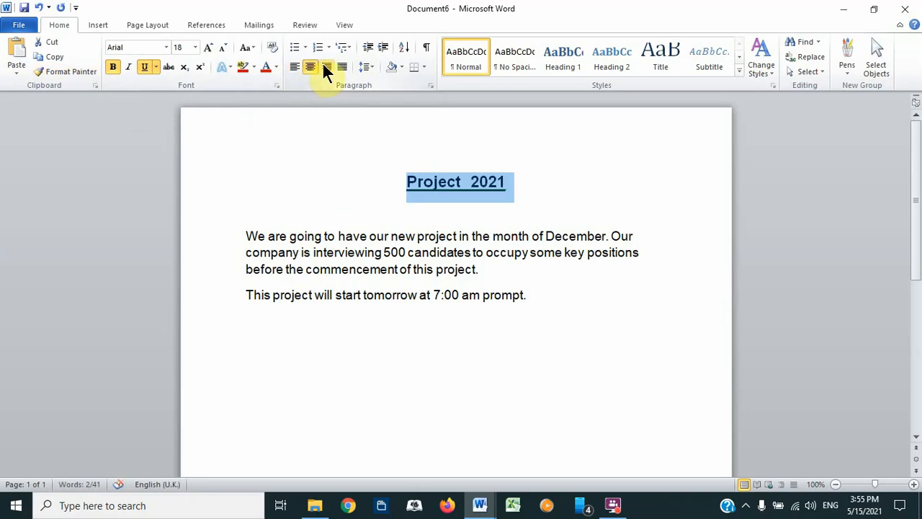
left_click(323, 62)
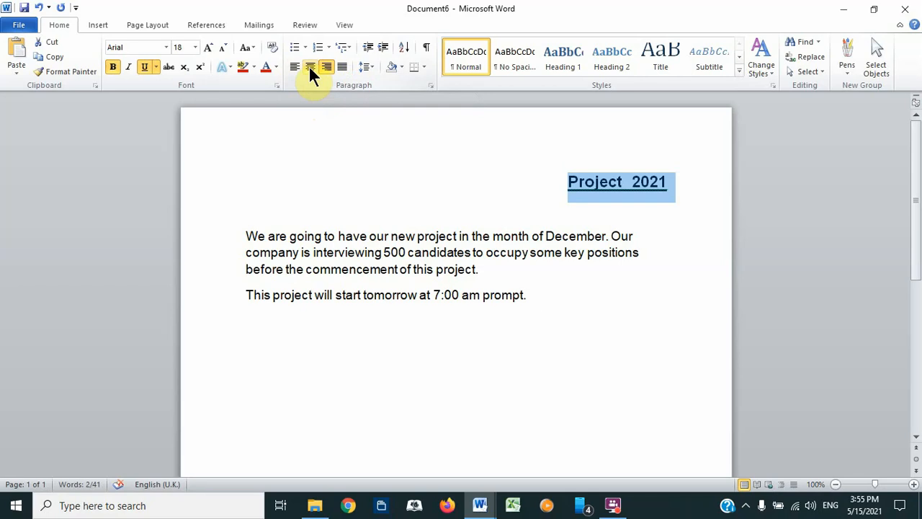
left_click(309, 69)
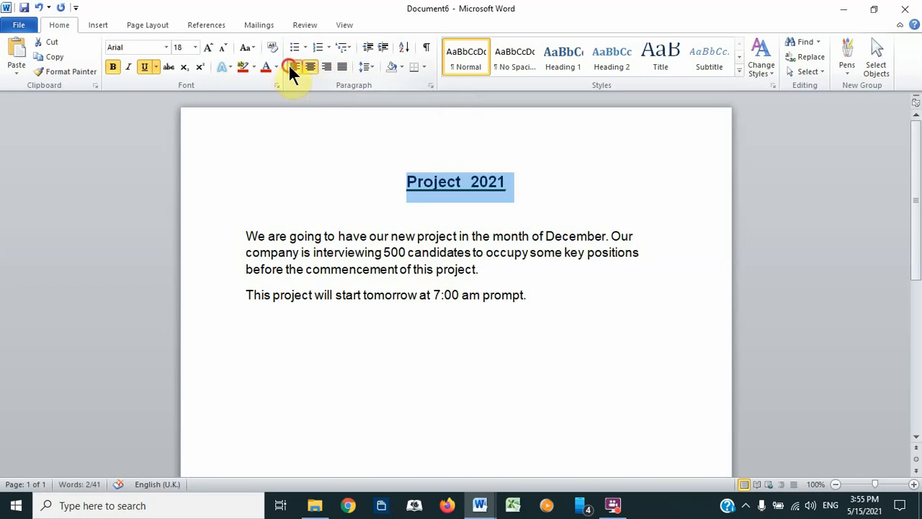
left_click(293, 67)
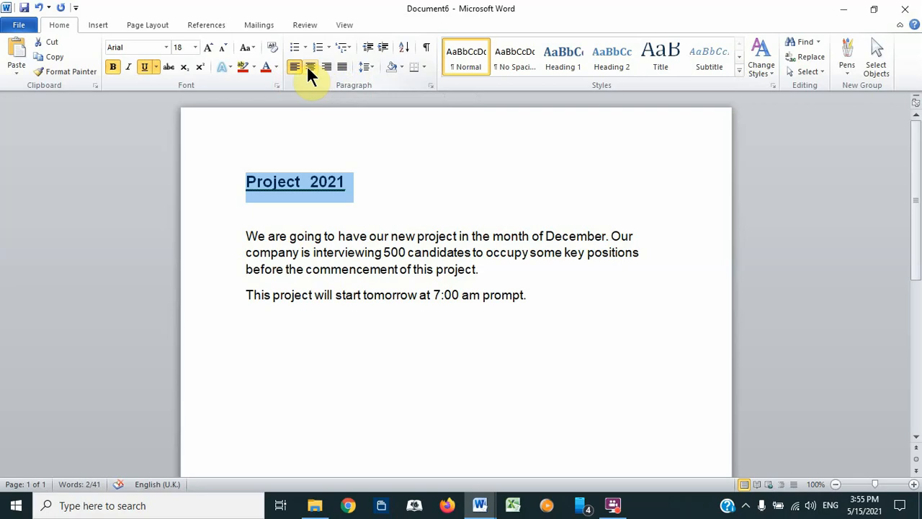
left_click(310, 67)
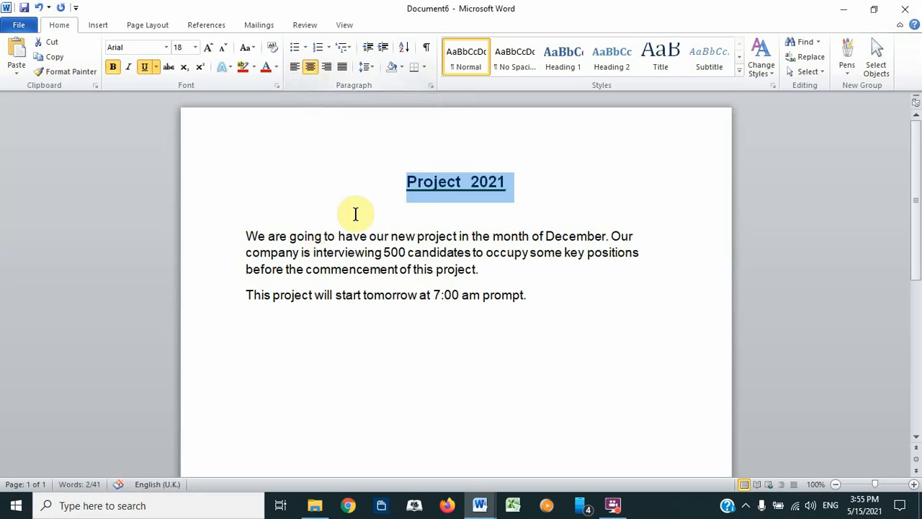
Reselect the centered title "Project 2021" and set its font color to standard red
left_click(360, 265)
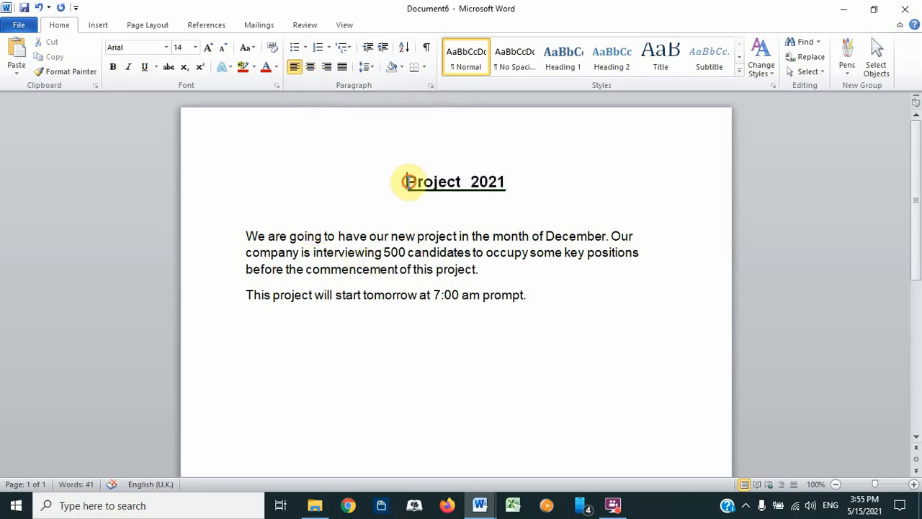
left_click_drag(406, 182, 498, 174)
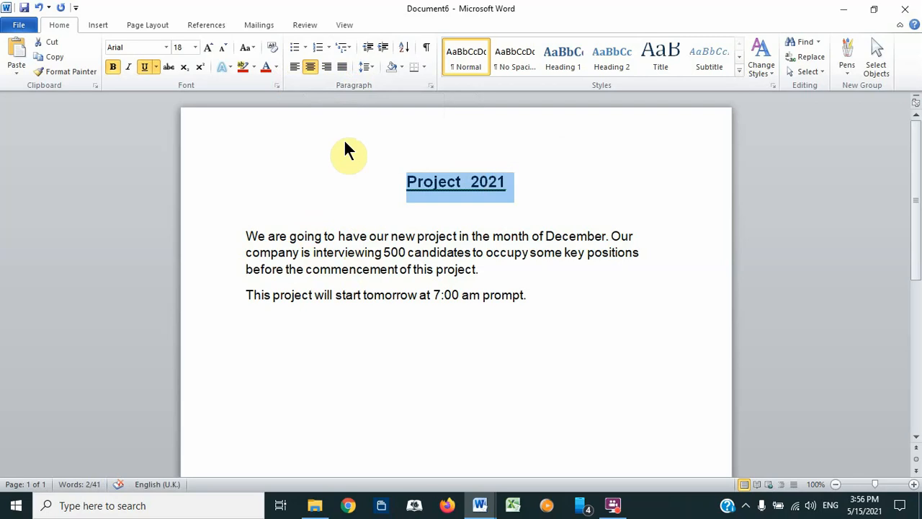
left_click(277, 67)
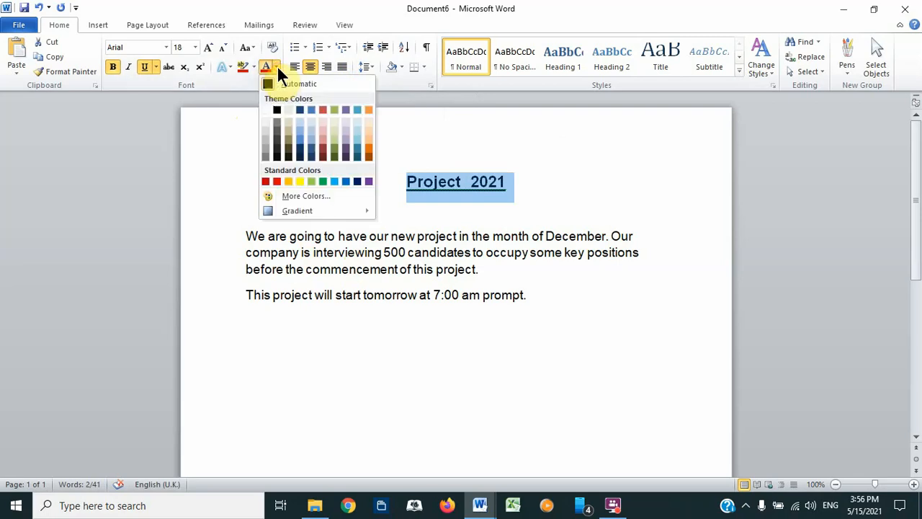
left_click(274, 180)
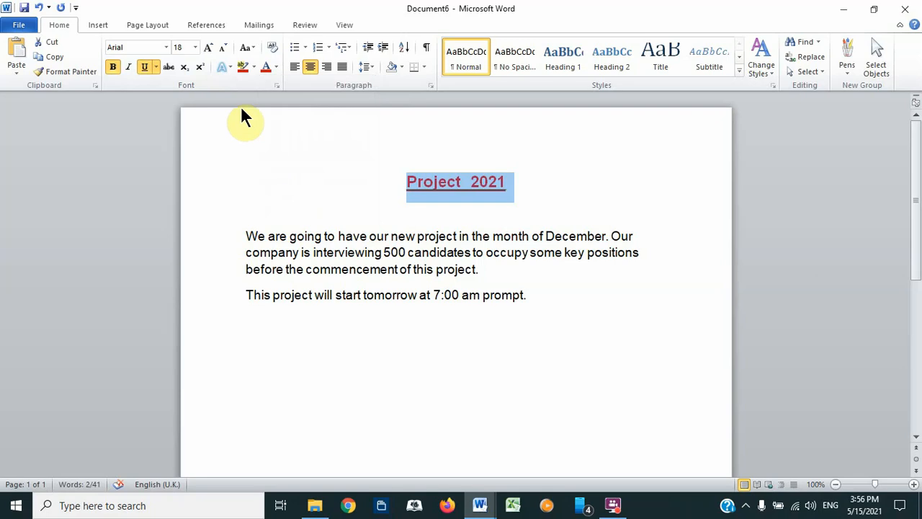
Apply the purple all-caps preset text effect to the title "Project 2021" and deselect it
left_click(227, 65)
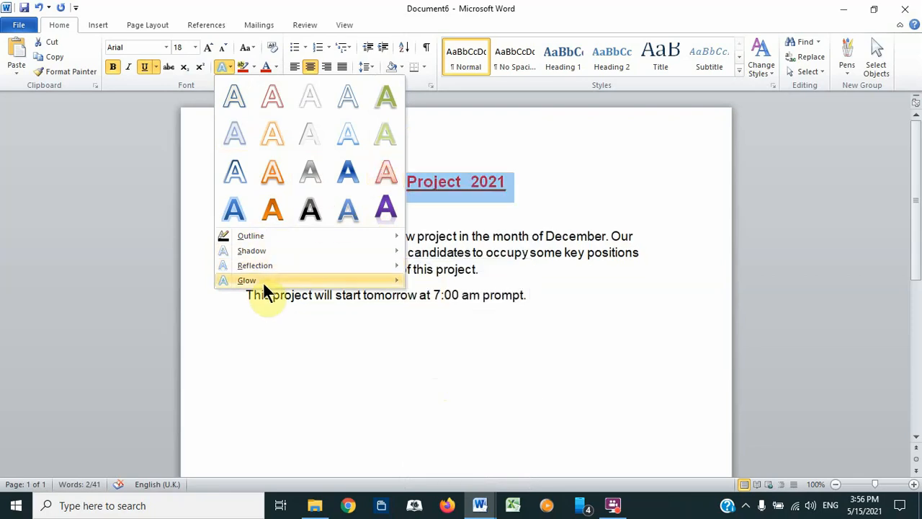
mouse_move(264, 281)
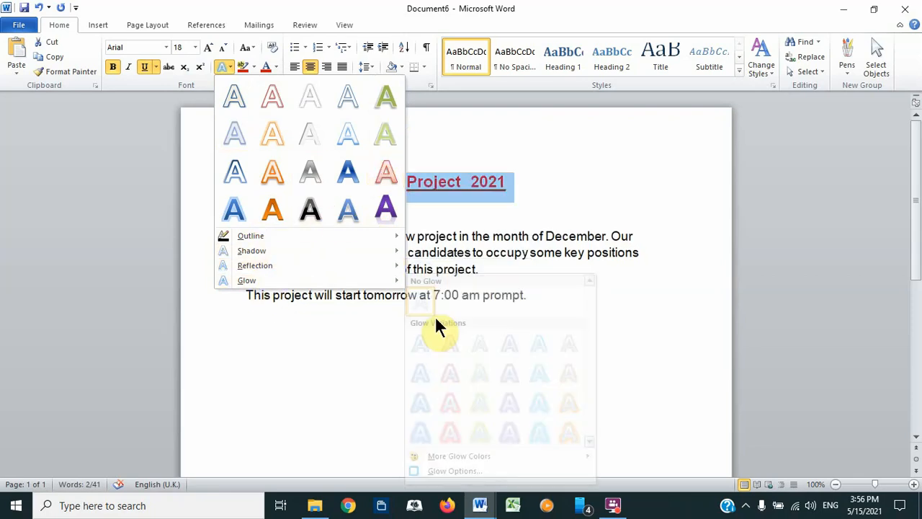
left_click(381, 209)
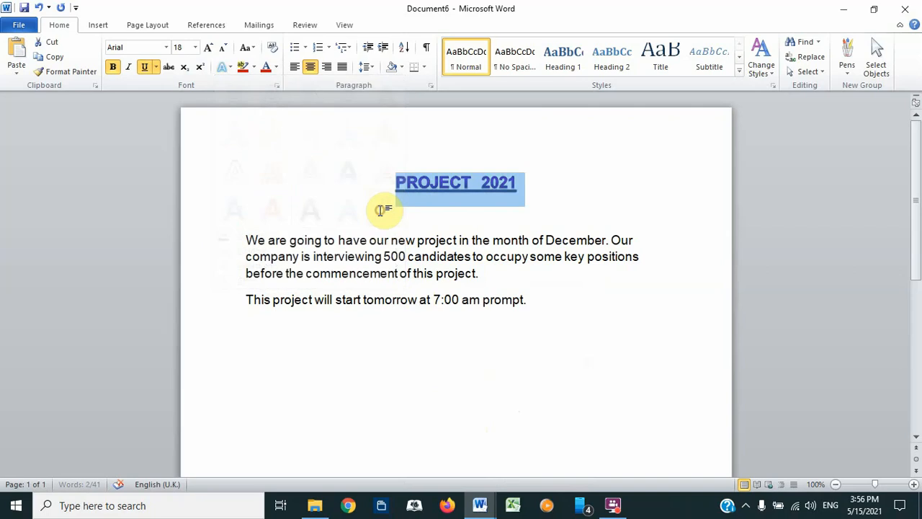
left_click(528, 167)
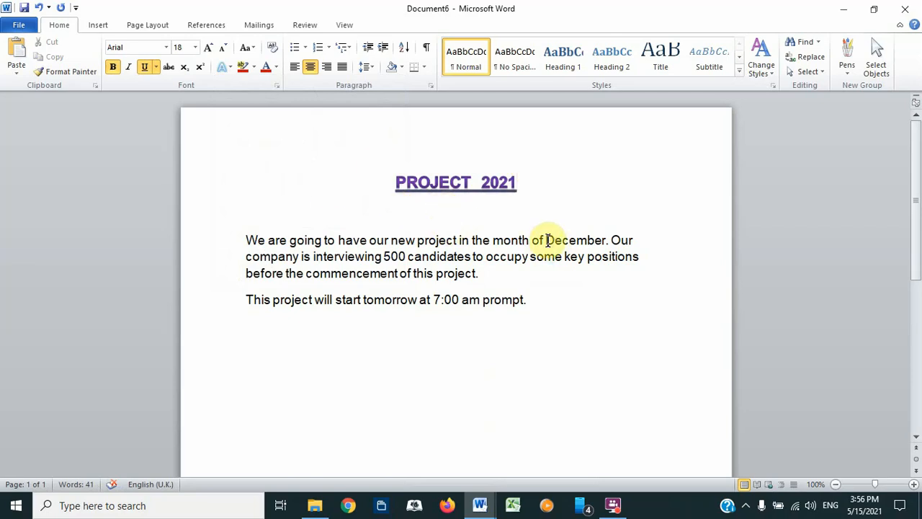
Highlight the word "December" in the first paragraph in turquoise
left_click_drag(545, 240, 609, 240)
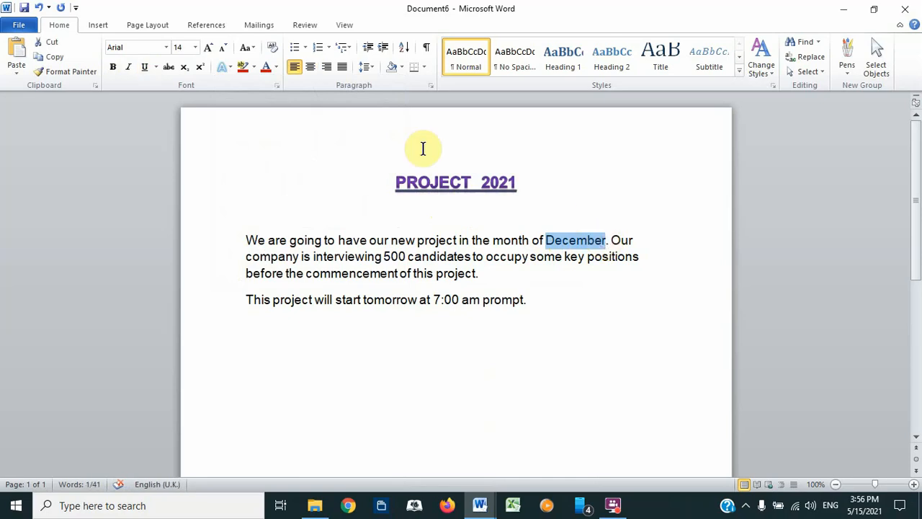
left_click(254, 66)
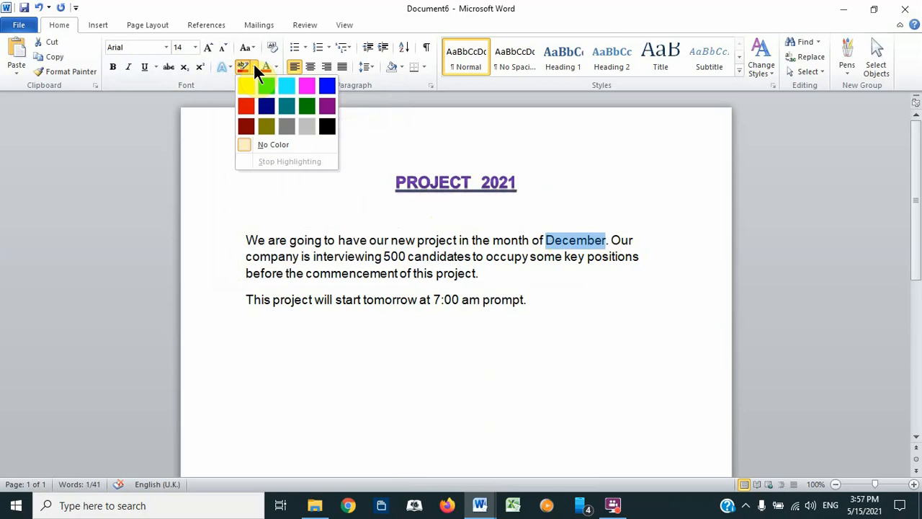
left_click(291, 90)
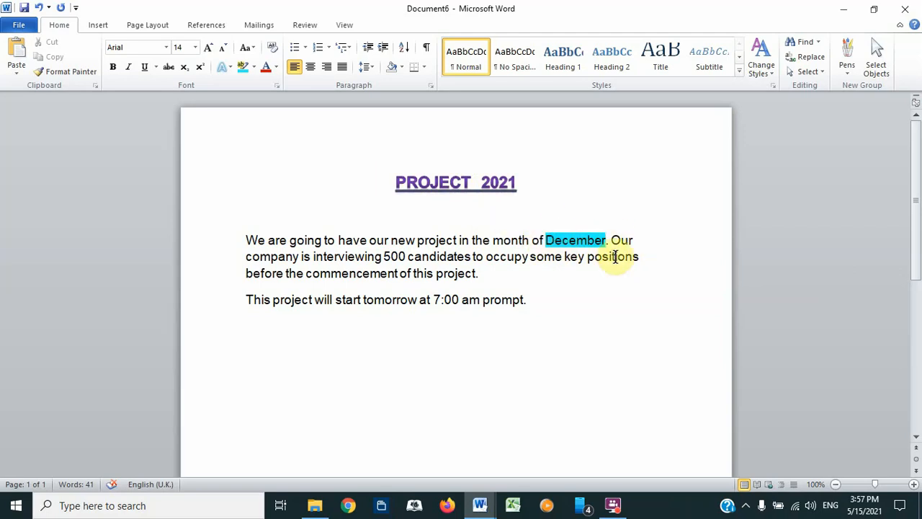
Remove the turquoise highlight from the word "December" in the first paragraph
left_click(543, 239)
left_click_drag(543, 239, 607, 244)
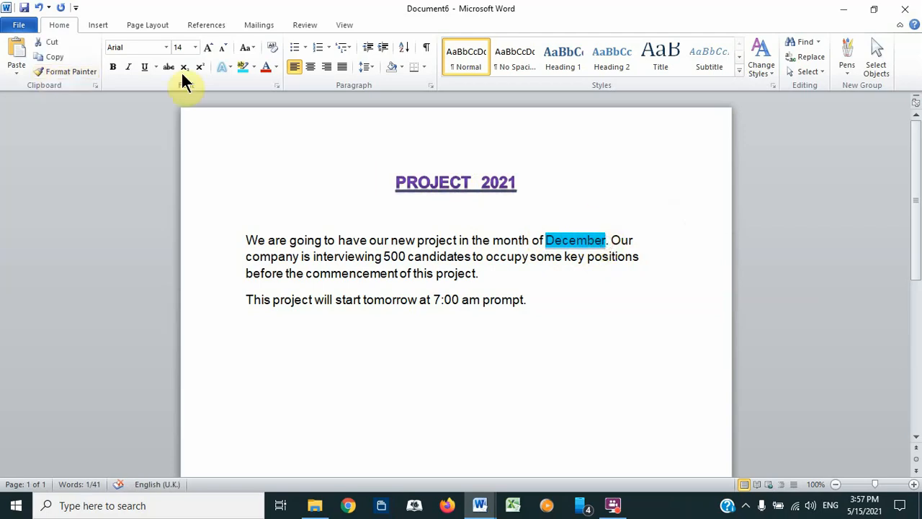
left_click(253, 63)
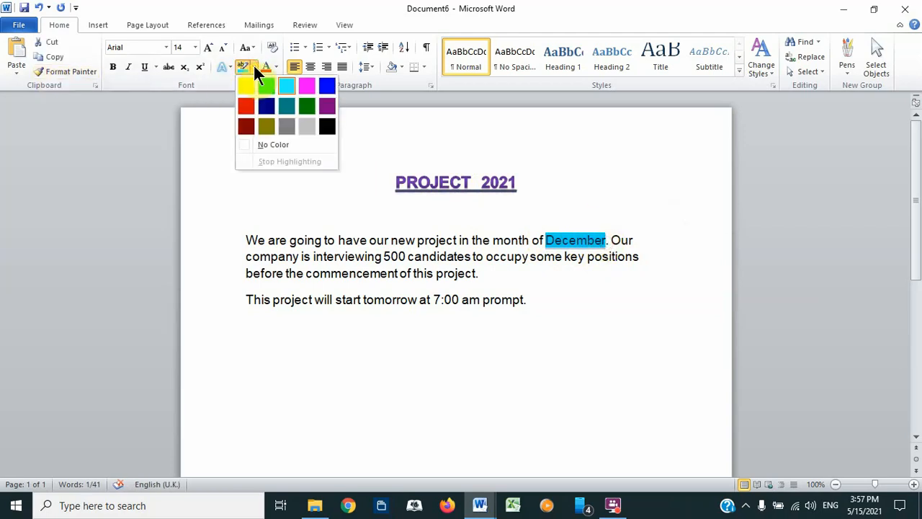
left_click(243, 146)
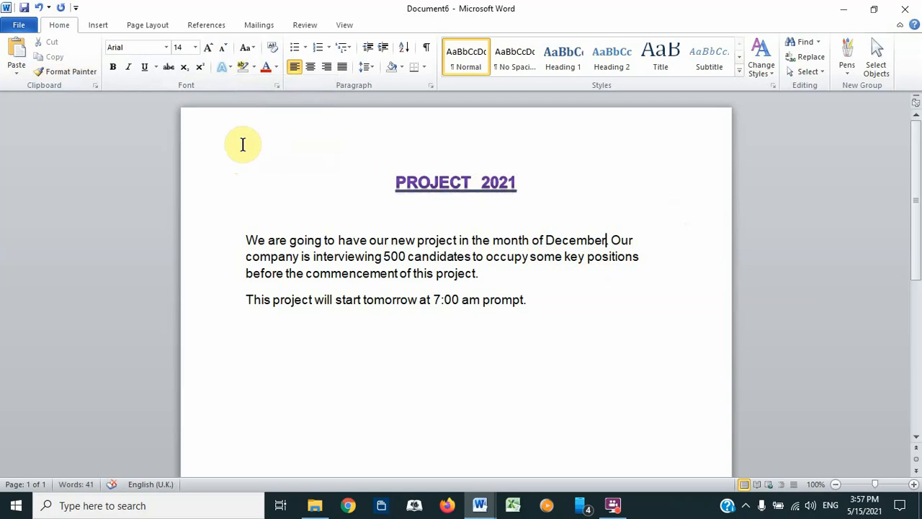
type(".")
type(".")
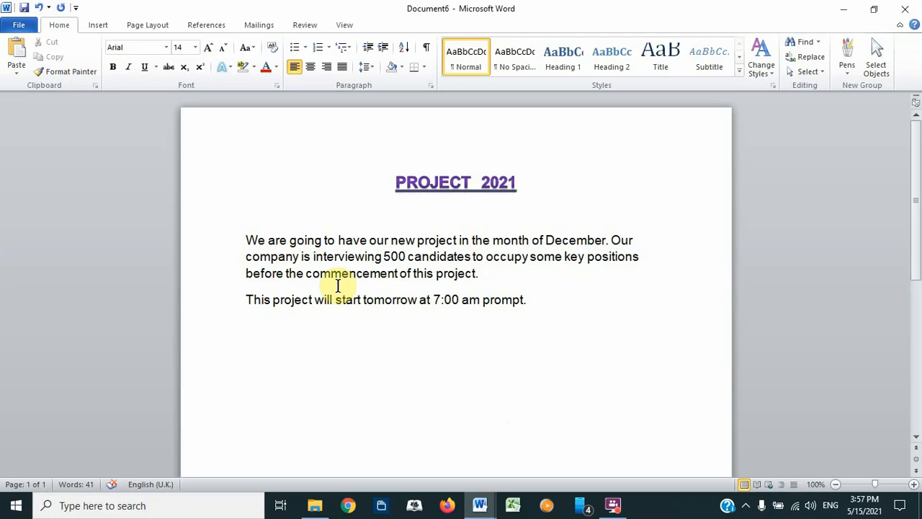
Try pasting a copy of the sentence "This project will start tomorrow at 7:00 am prompt." at the end of the first paragraph and undo it
left_click_drag(244, 299, 530, 309)
key("ctrl+c")
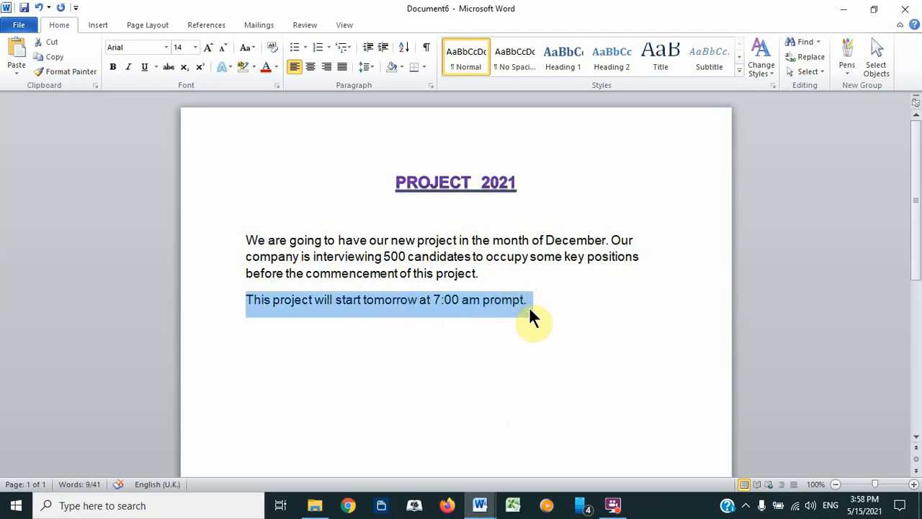
left_click(494, 273)
key("ctrl+v")
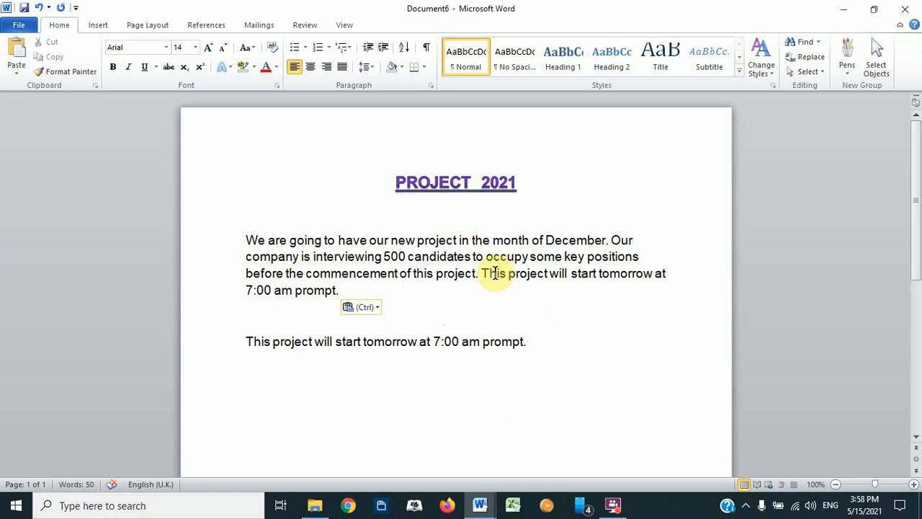
key("ctrl+z")
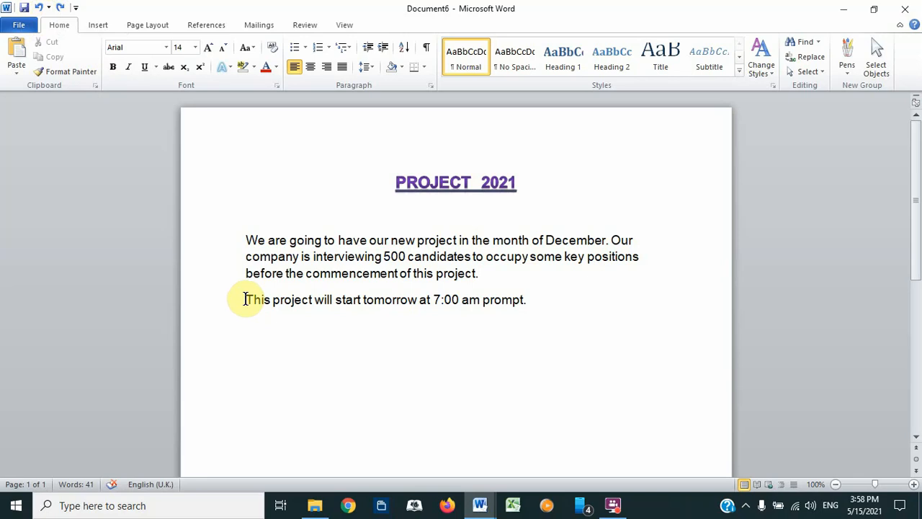
Copy the second paragraph and paste it at the end of the first paragraph, keeping the source formatting
left_click_drag(246, 299, 539, 314)
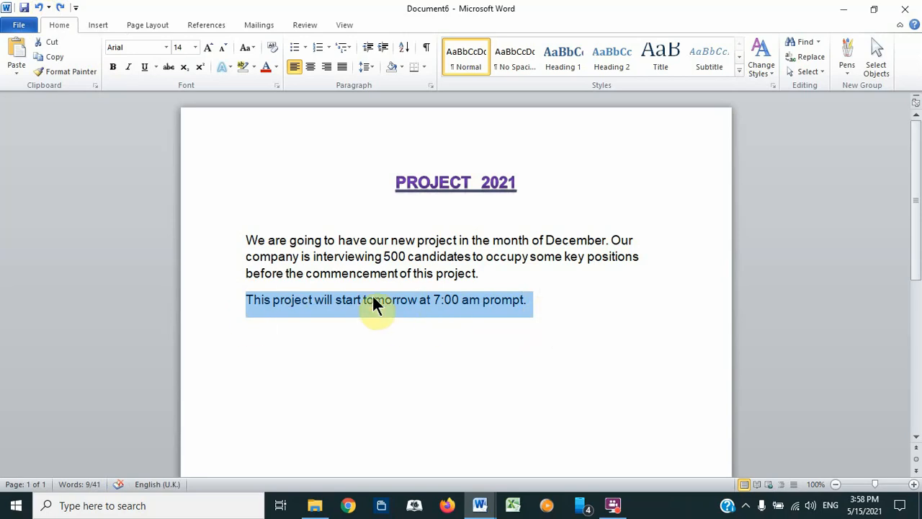
right_click(431, 301)
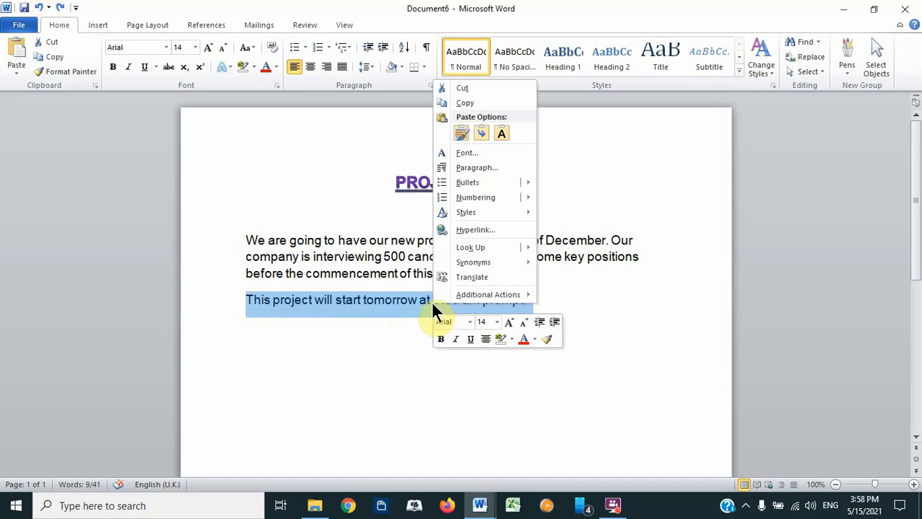
left_click(465, 103)
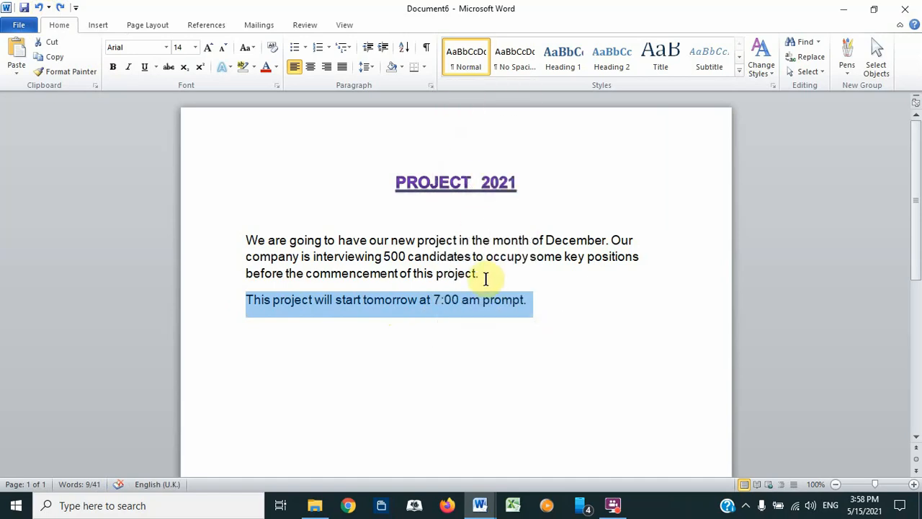
left_click(481, 276)
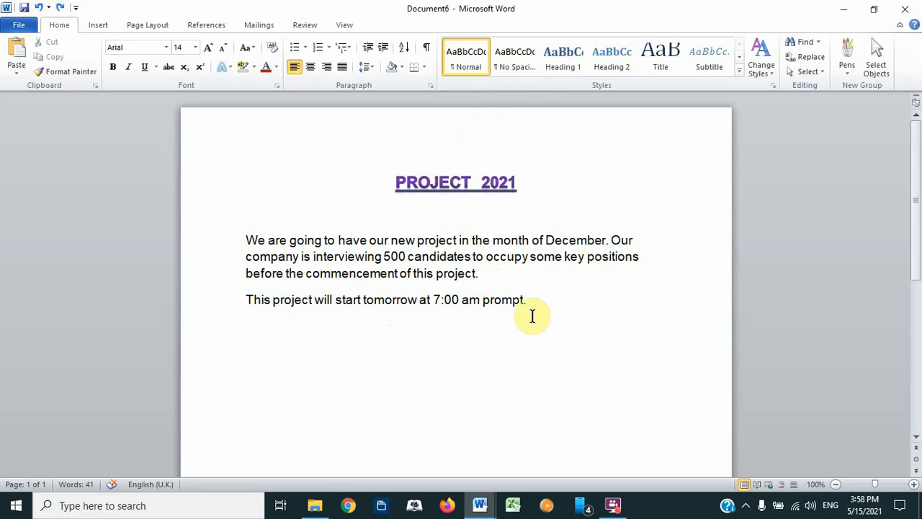
right_click(484, 274)
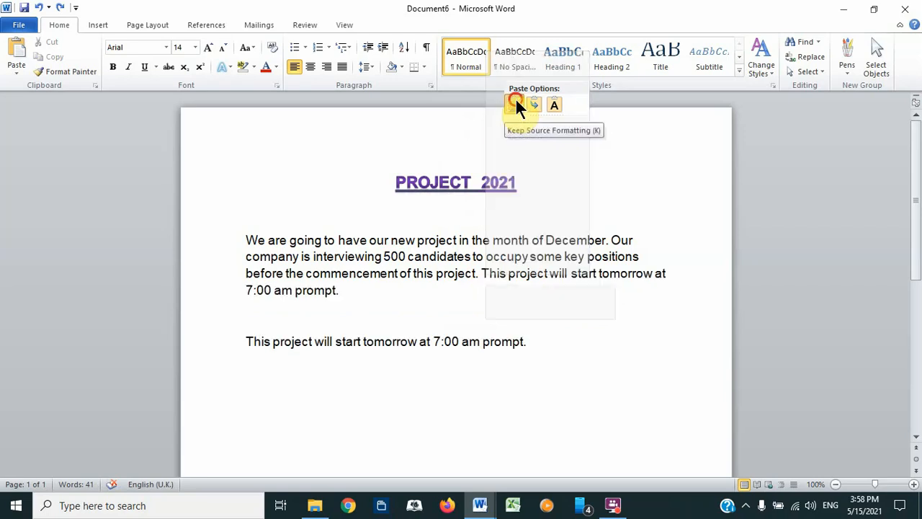
left_click(516, 103)
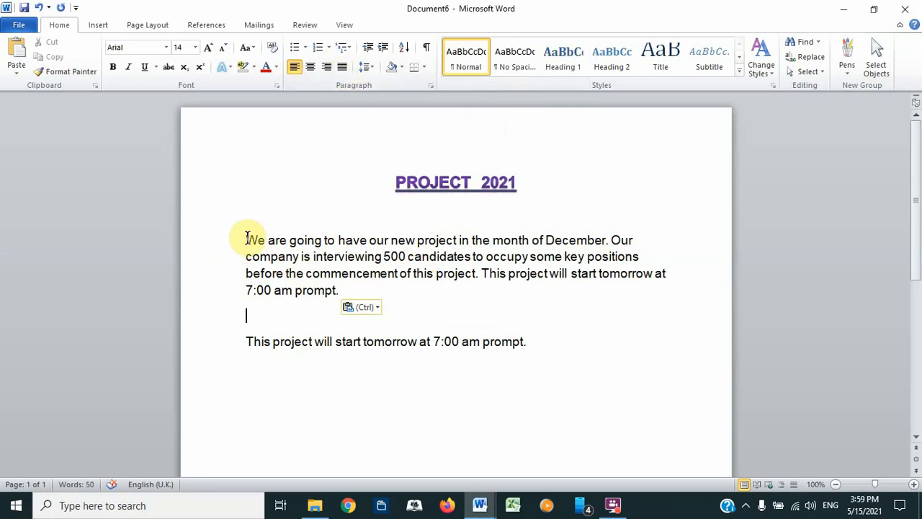
Justify all the body text below the title and set its line spacing to 1.5
left_click_drag(246, 238, 562, 353)
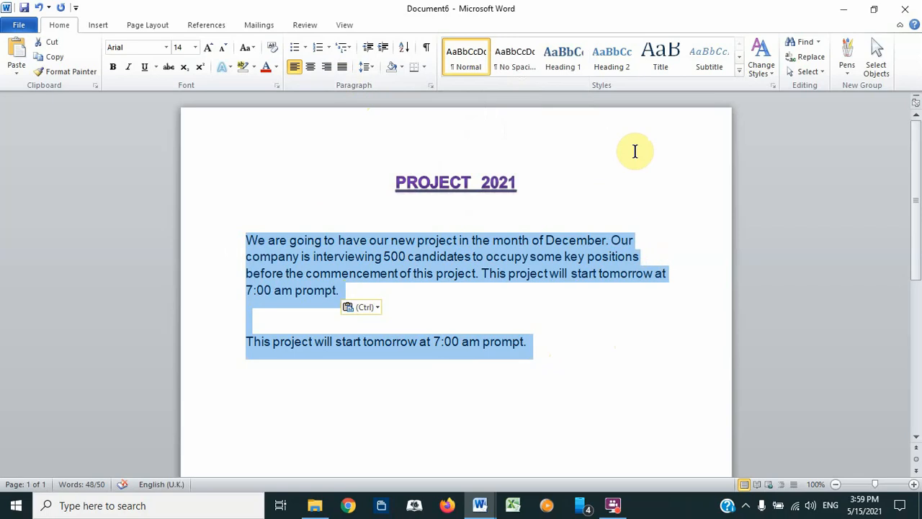
left_click(341, 66)
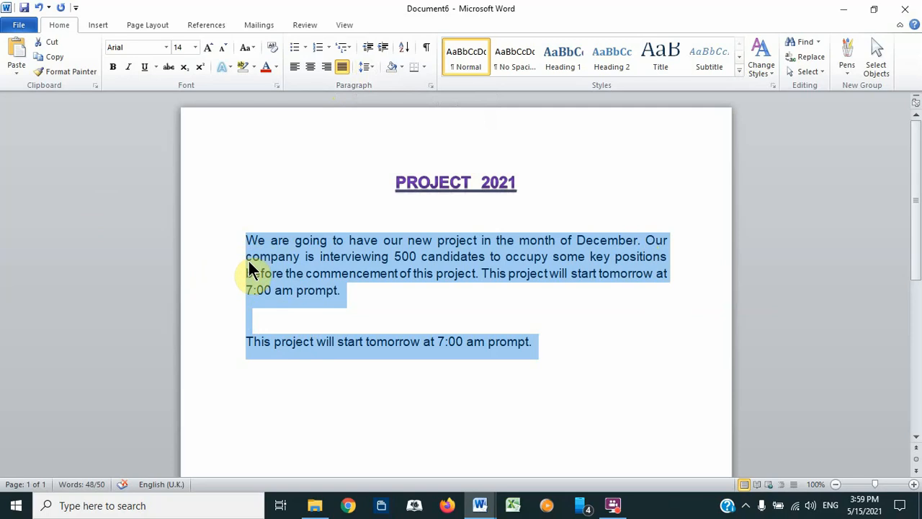
left_click(374, 63)
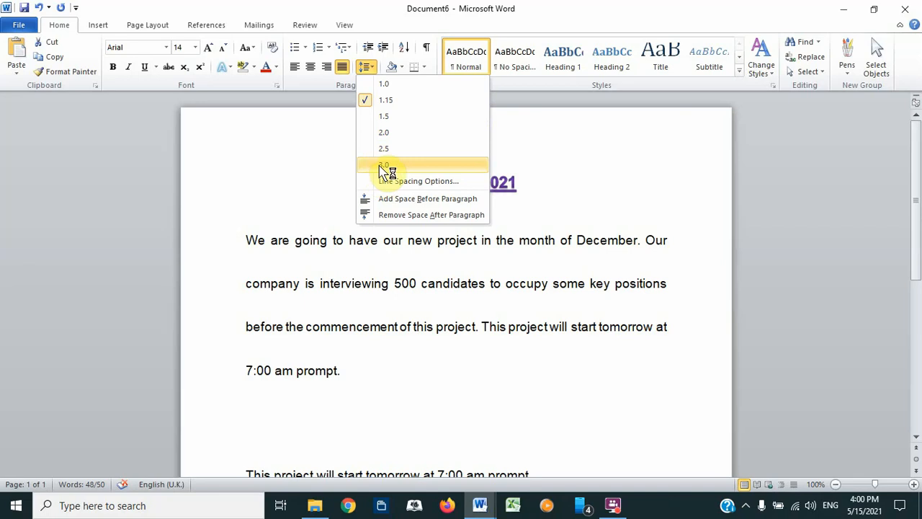
left_click(371, 110)
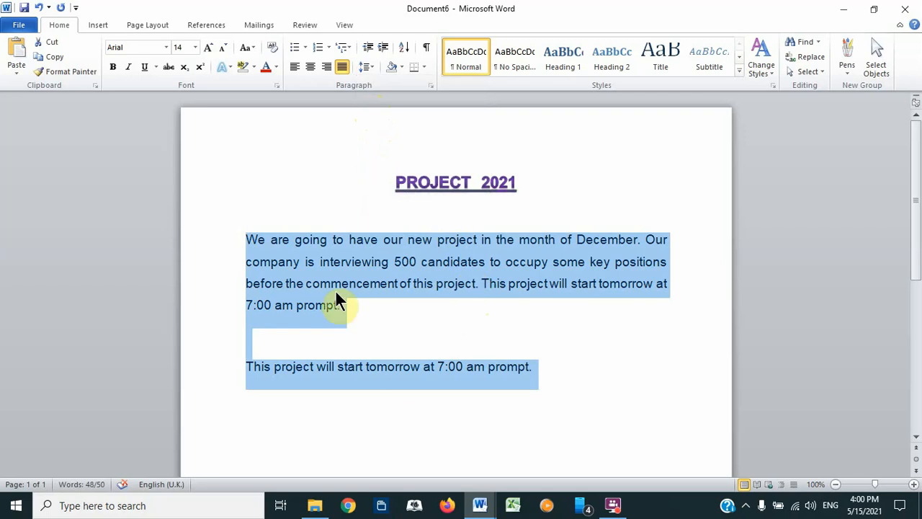
Start a new paragraph below the first with "The seniar supavisorr gave a directive to all junior workers to report to our"
left_click(417, 317)
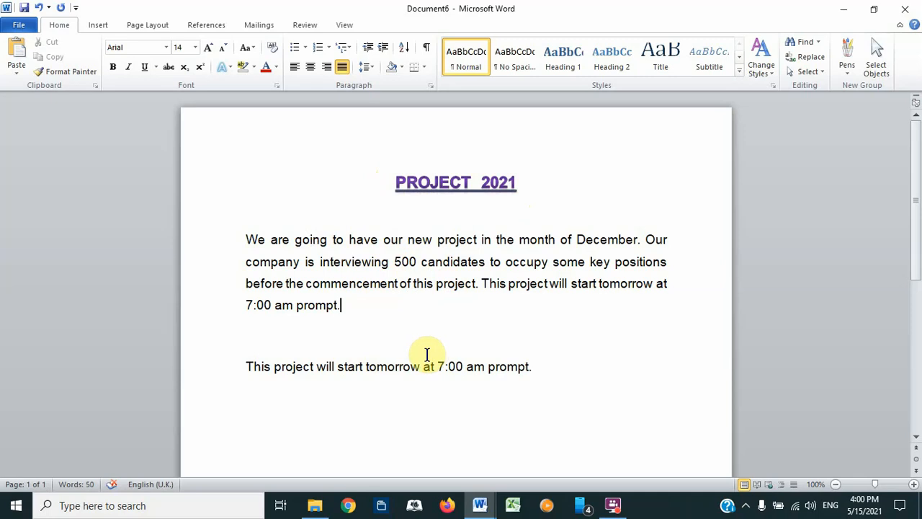
key("Return")
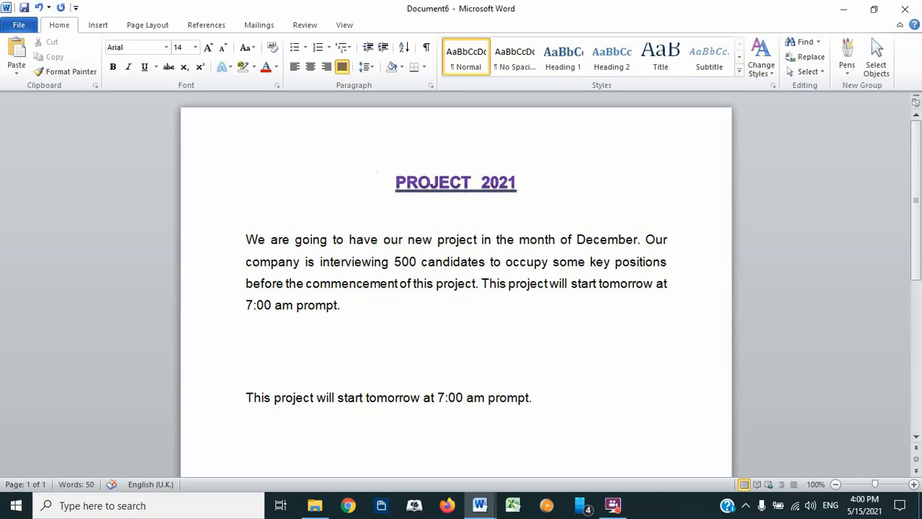
type("The")
type("seniar su")
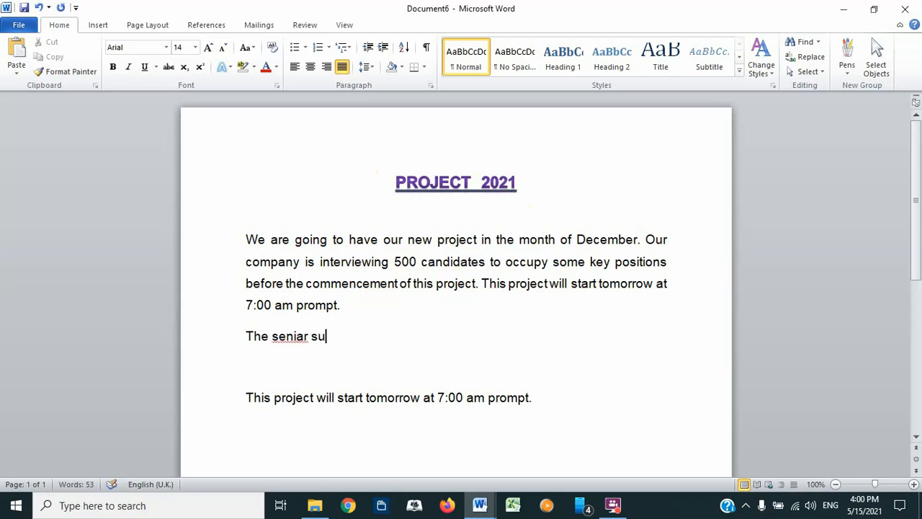
type("pavisorr")
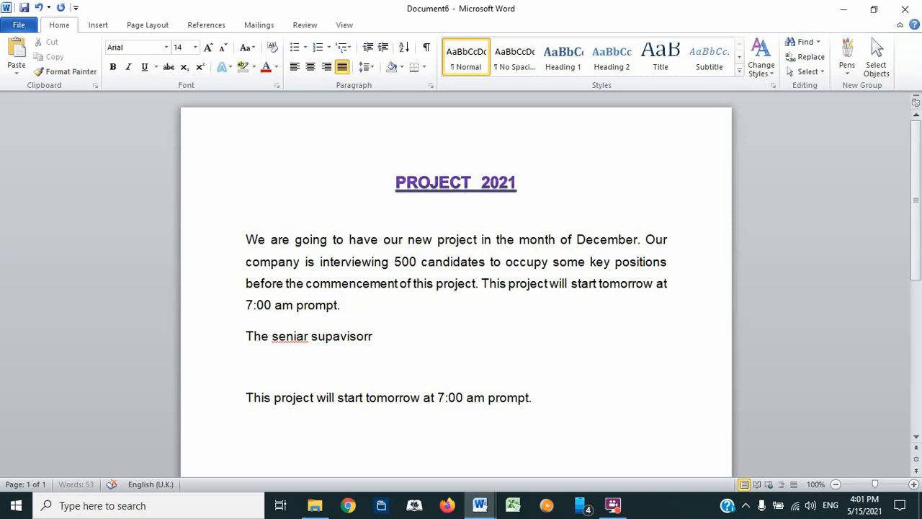
type(" gave a dir")
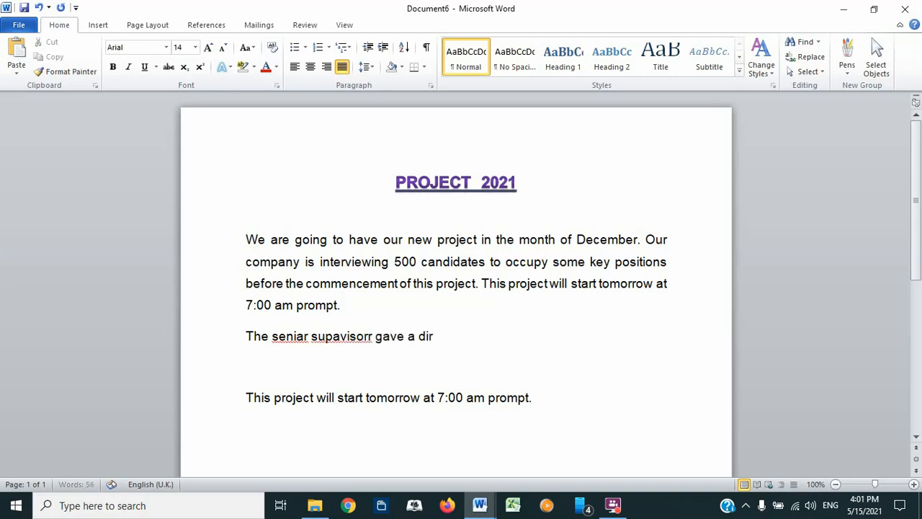
type("ective to all juni")
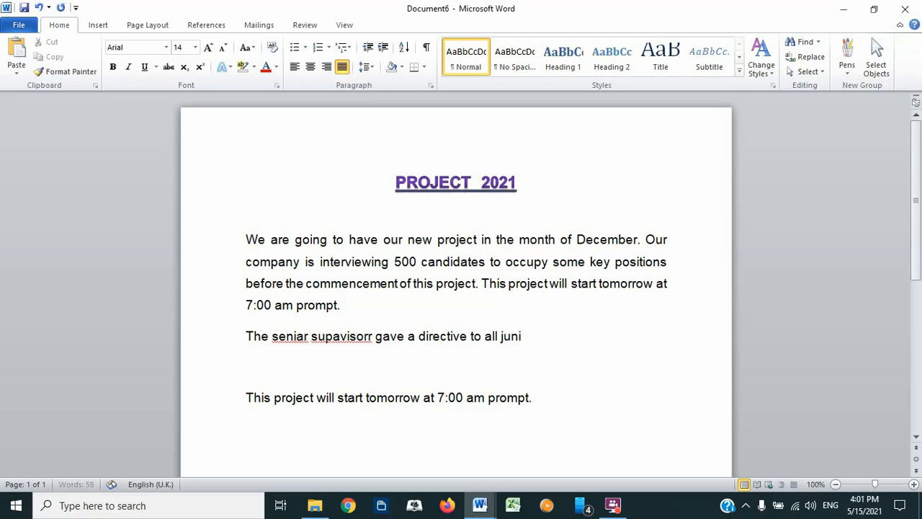
type("or workers to repor")
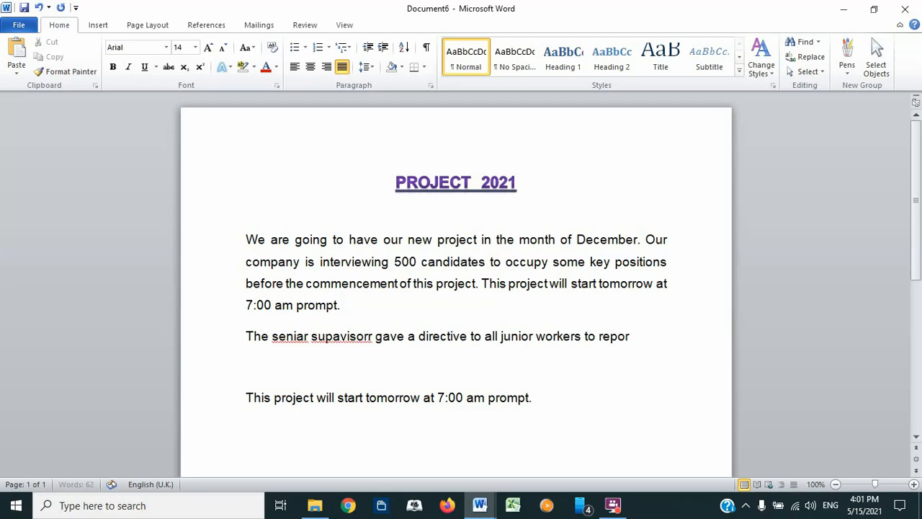
type("t to our ")
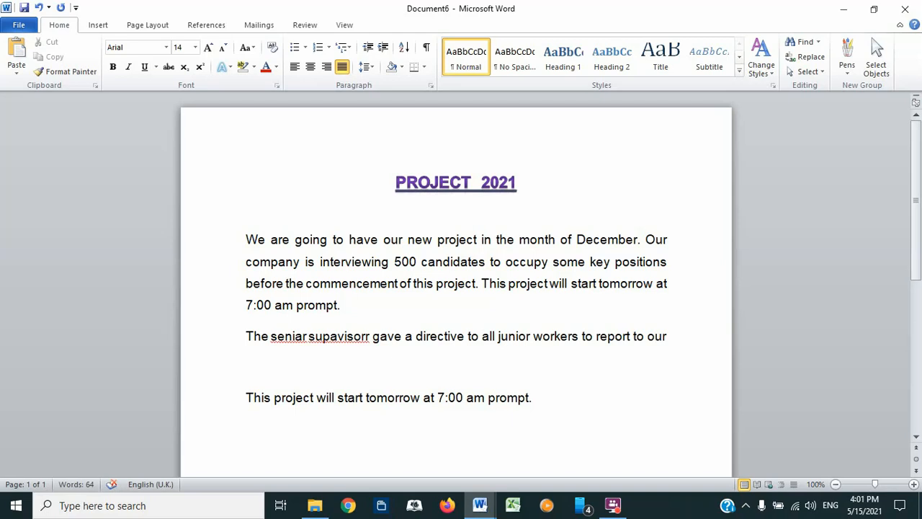
Complete the new paragraph's sentence with "branch manager before the commencemtnty of this project."
type("branch")
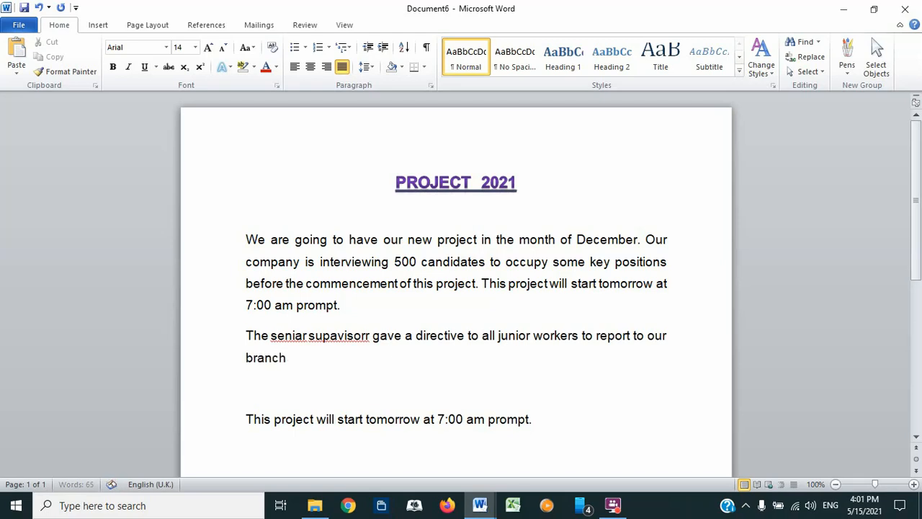
type(" manager before")
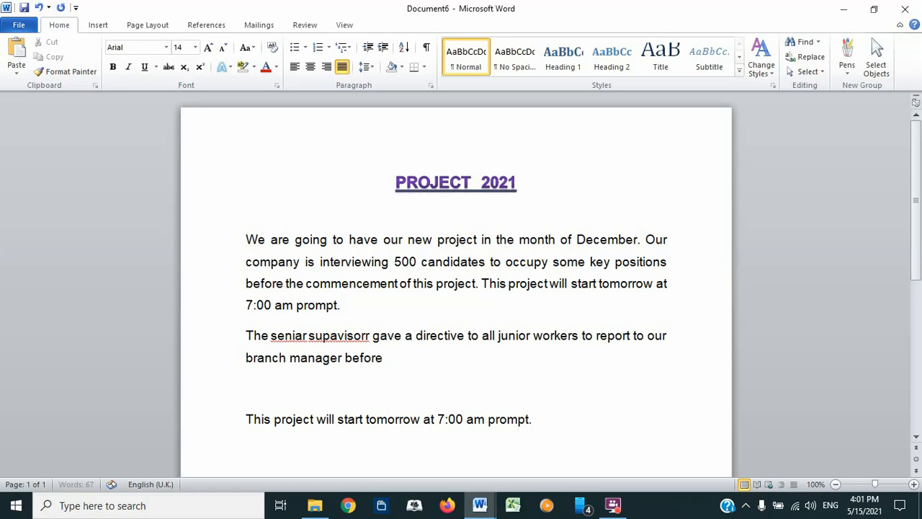
type(" the m")
key("BackSpace")
type("commencemtnty")
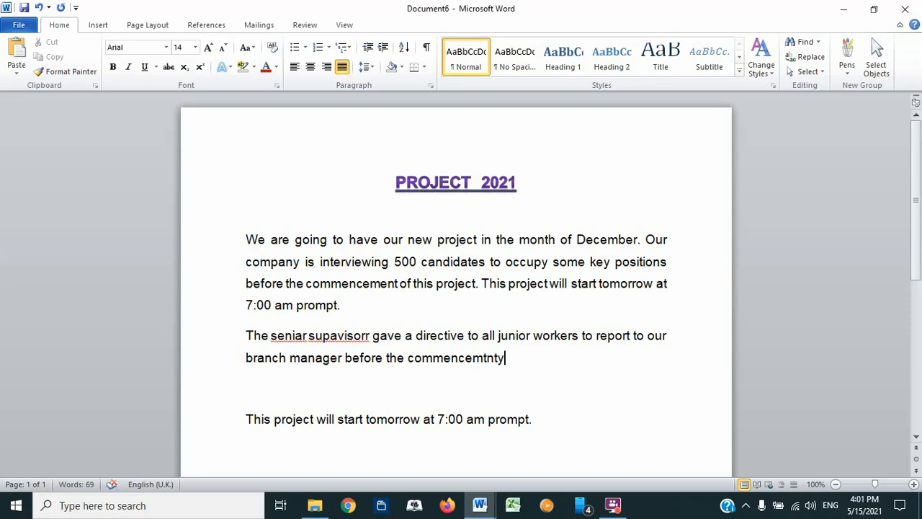
type(" of thi")
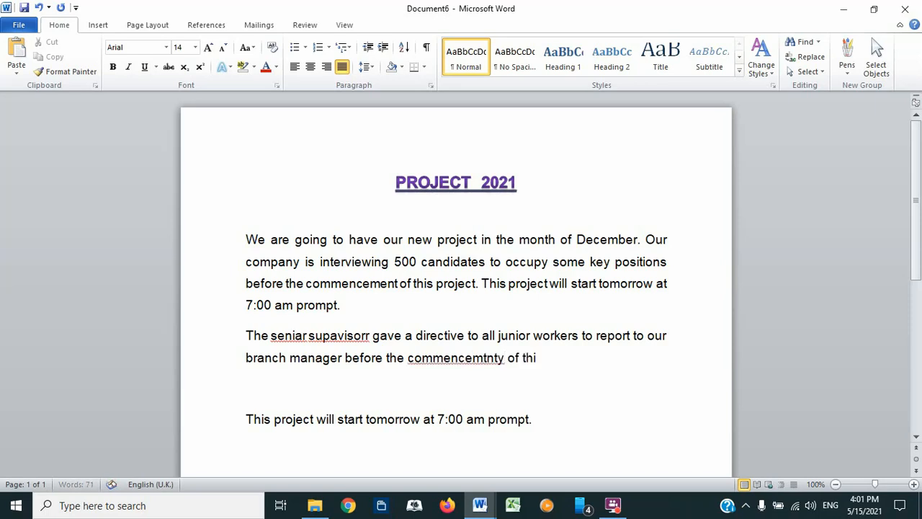
type("s project")
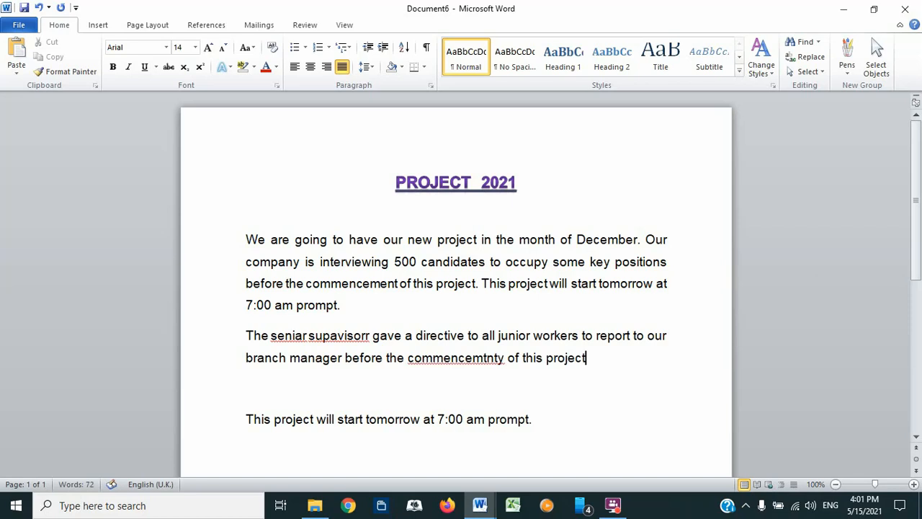
type(".")
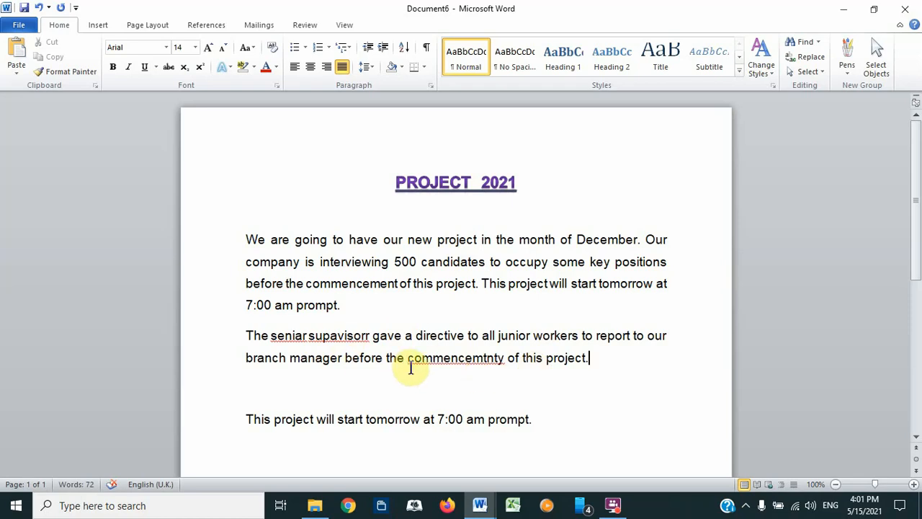
Place the cursor after "commencemtnty", view the keyboard picture in Computer training photos.docx, and return to Document6
left_click(506, 358)
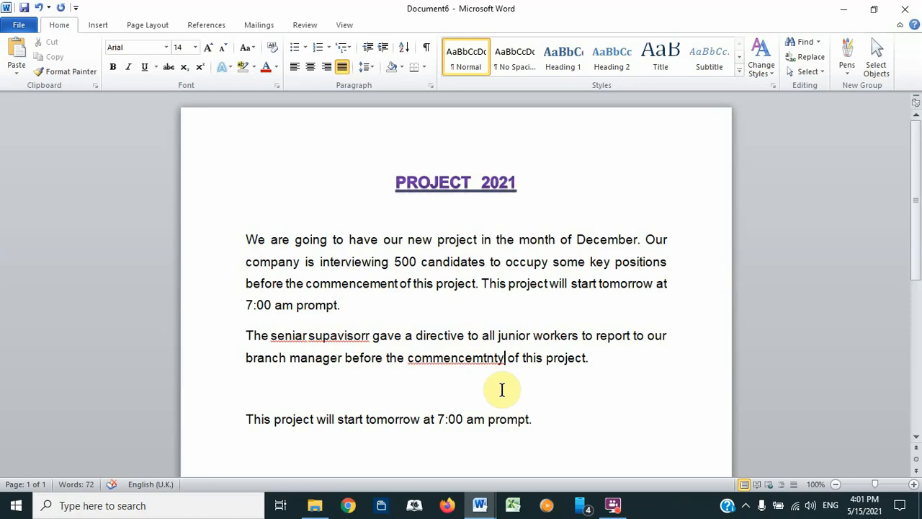
mouse_move(481, 513)
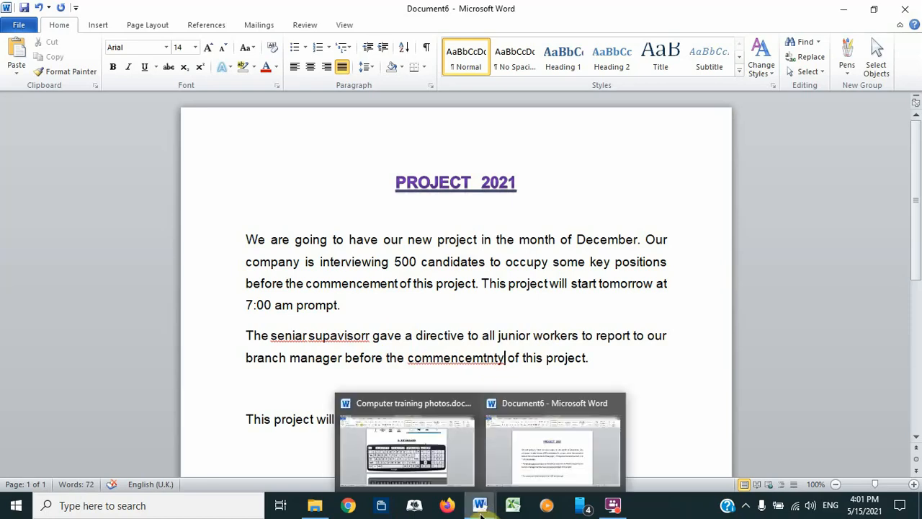
left_click(438, 452)
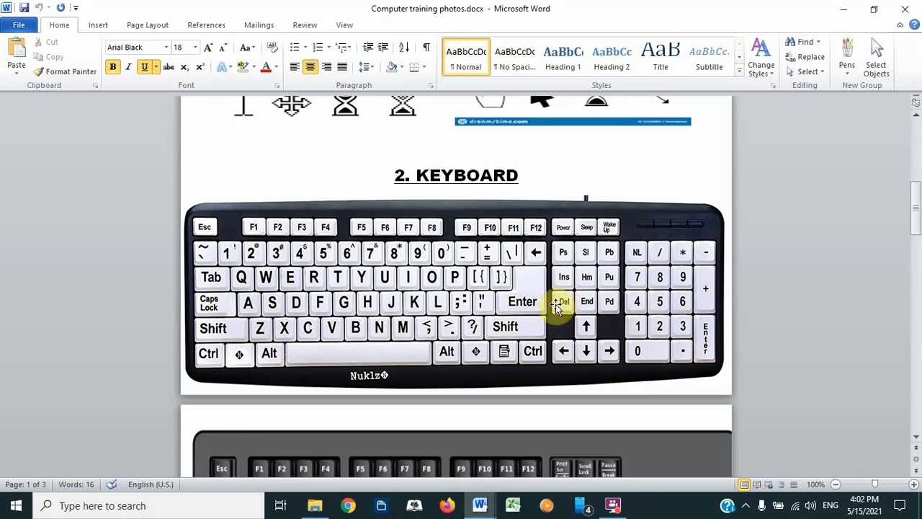
left_click(843, 9)
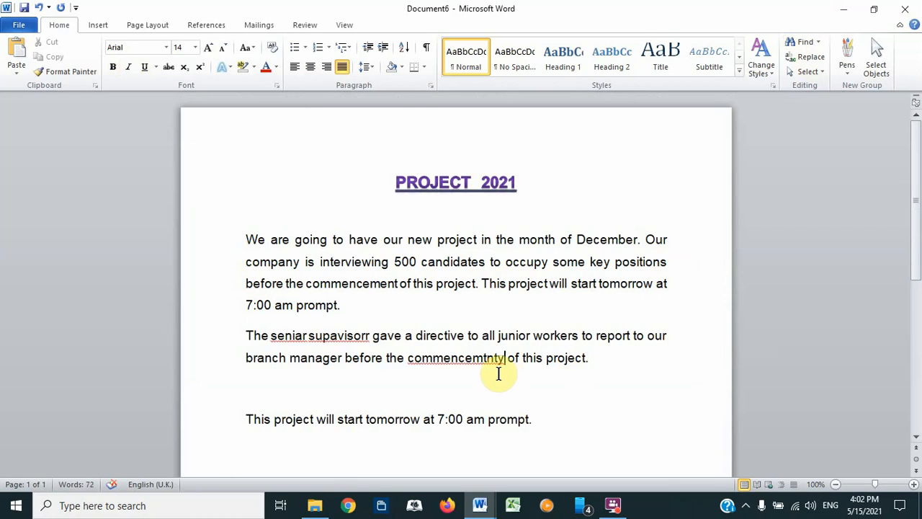
Try deleting the extra letters from the end of "commencemtnty" and restore the word
left_click(505, 358)
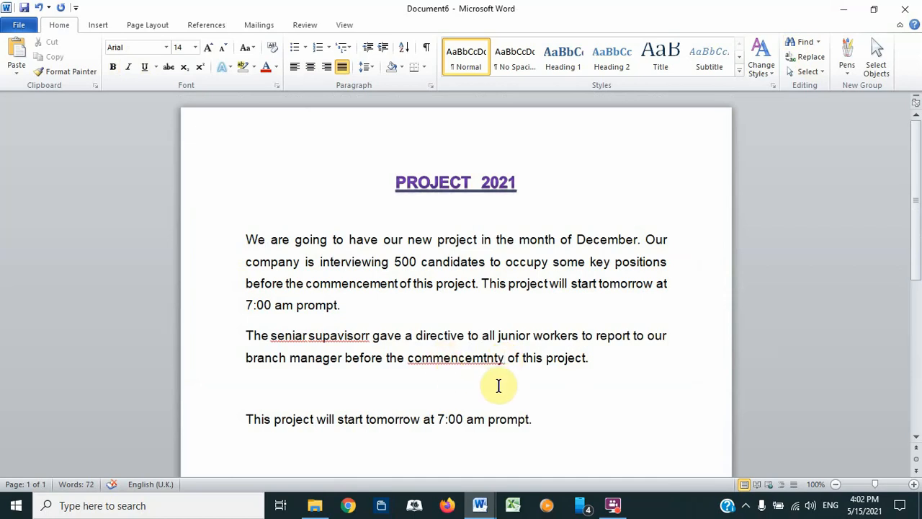
key("BackSpace")
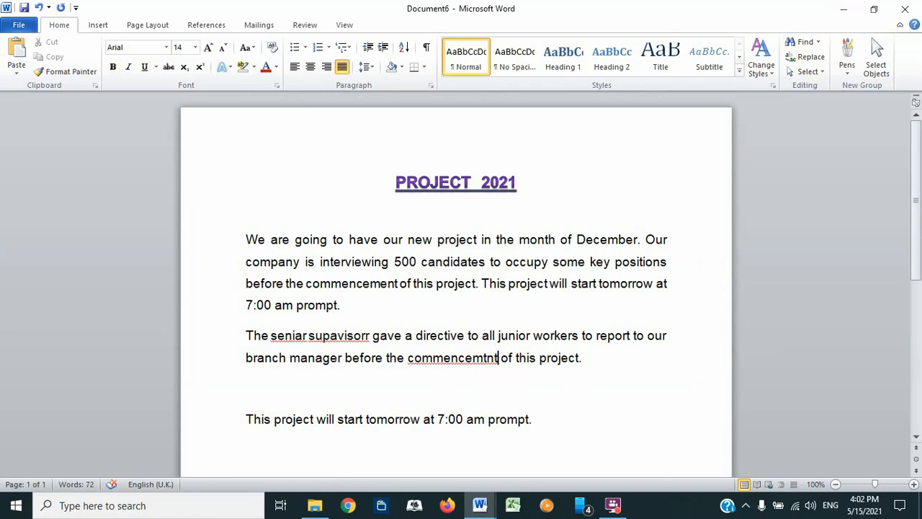
key("BackSpace")
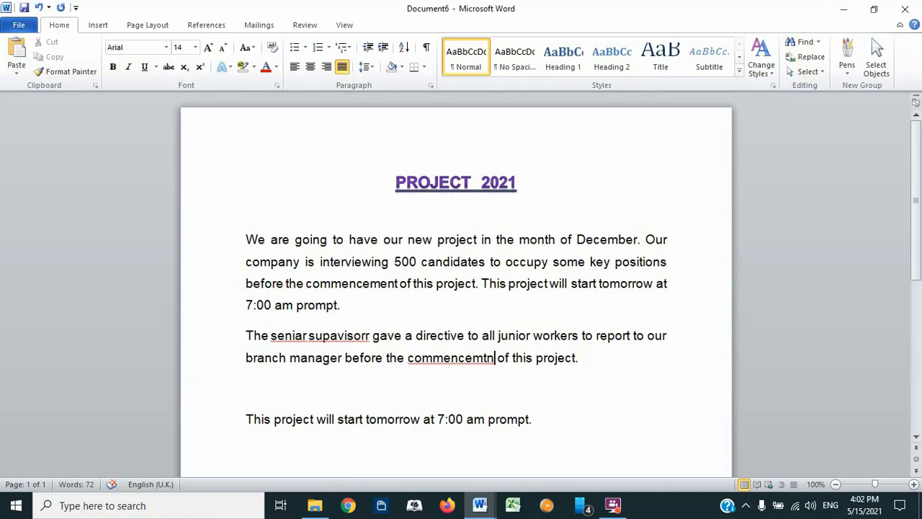
key("BackSpace")
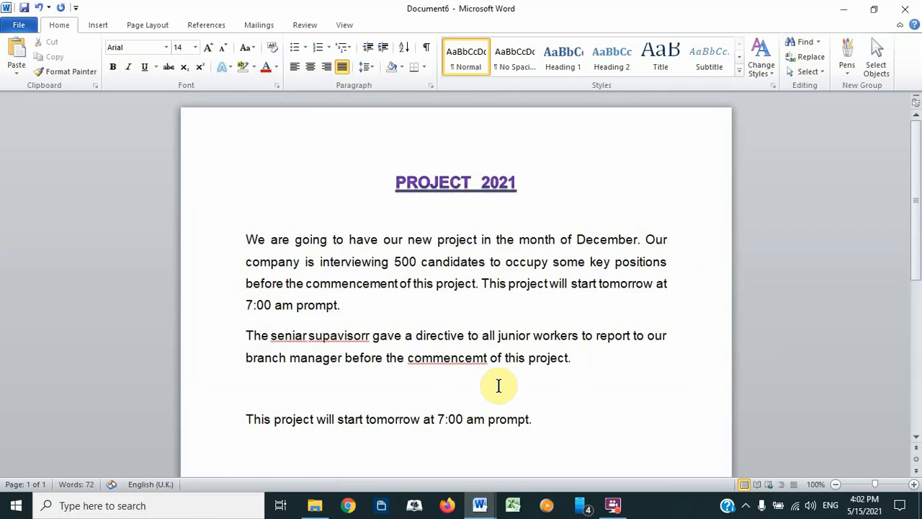
key("ctrl+z")
key("ctrl+z")
type("y")
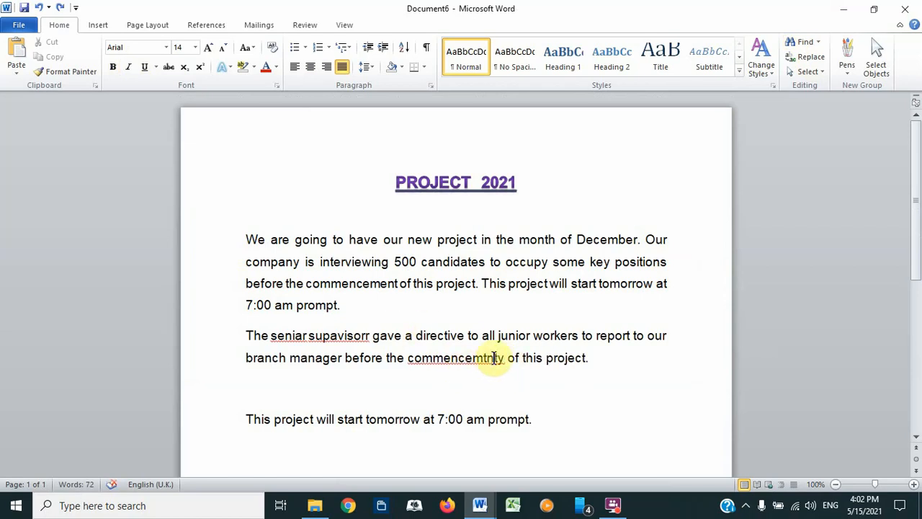
Correct the misspelled word "commencemtnty" to "commencement" in the second paragraph
left_click(486, 358)
key("BackSpace")
key("Right")
key("Right")
key("Right")
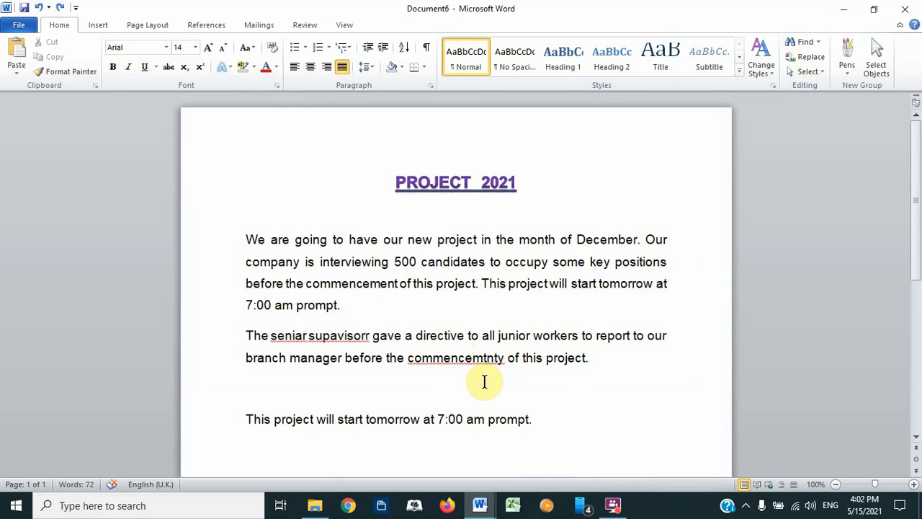
key("Delete")
key("Delete")
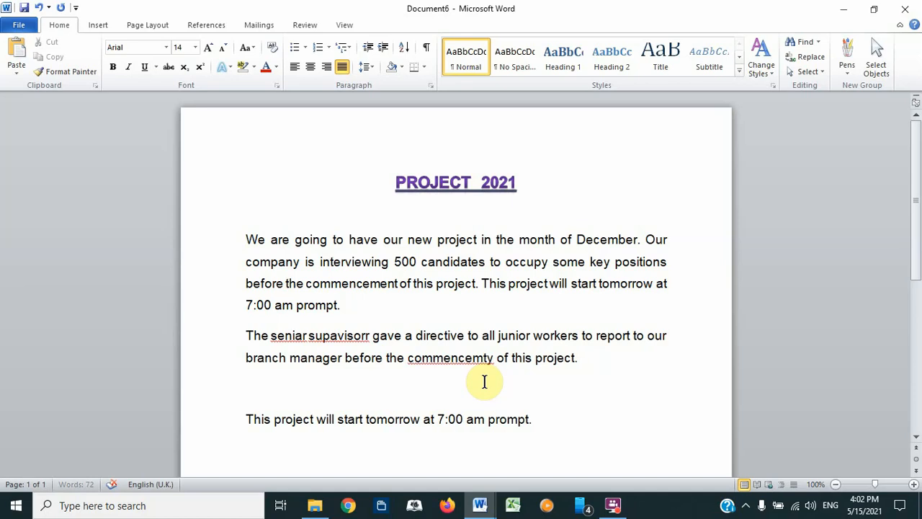
key("Delete")
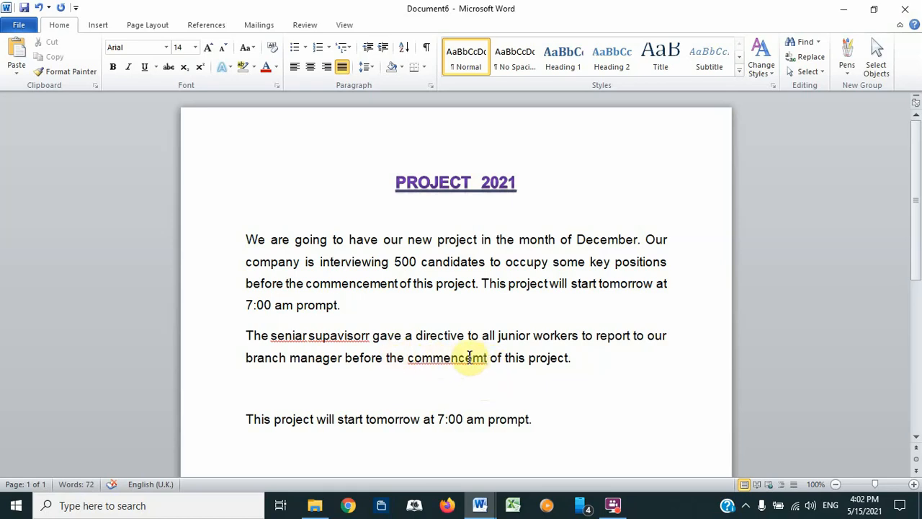
left_click(484, 364)
type("en")
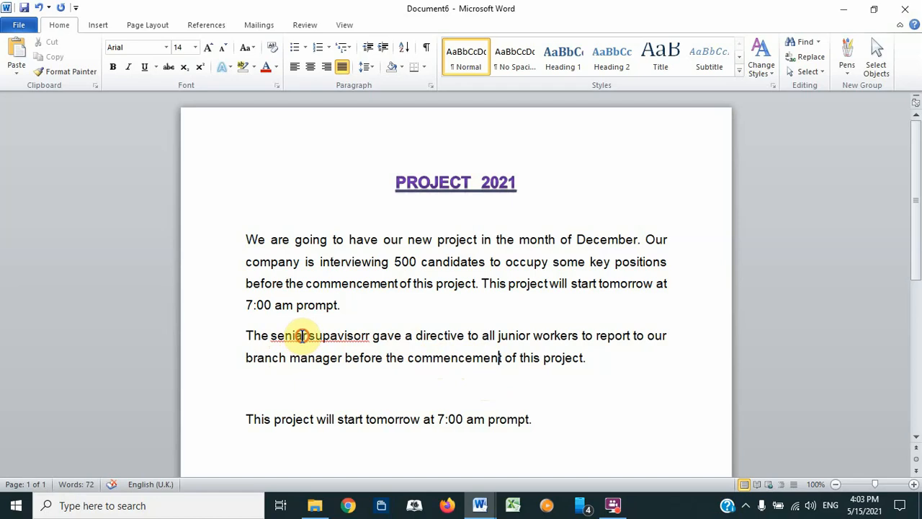
Correct "seniar" to "senior" and replace "supavisorr" with the suggested spelling "supervisor" in the second paragraph
key("BackSpace")
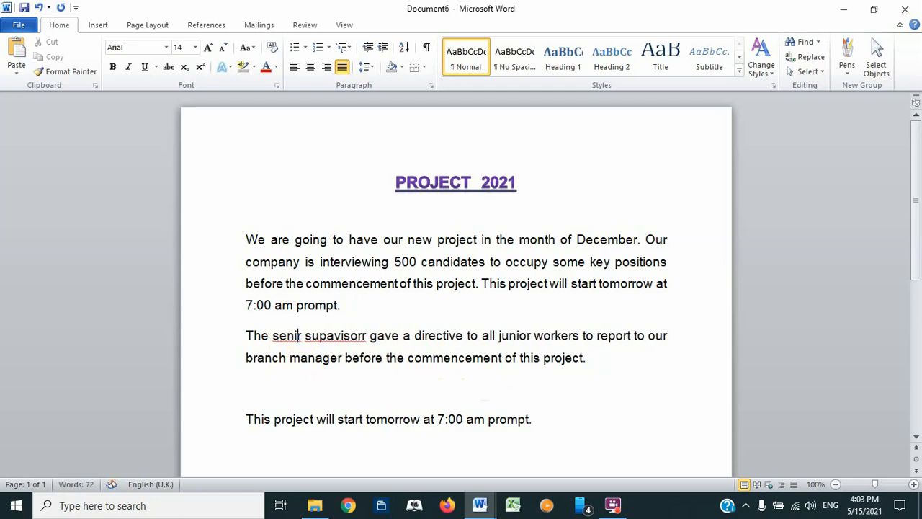
type("o")
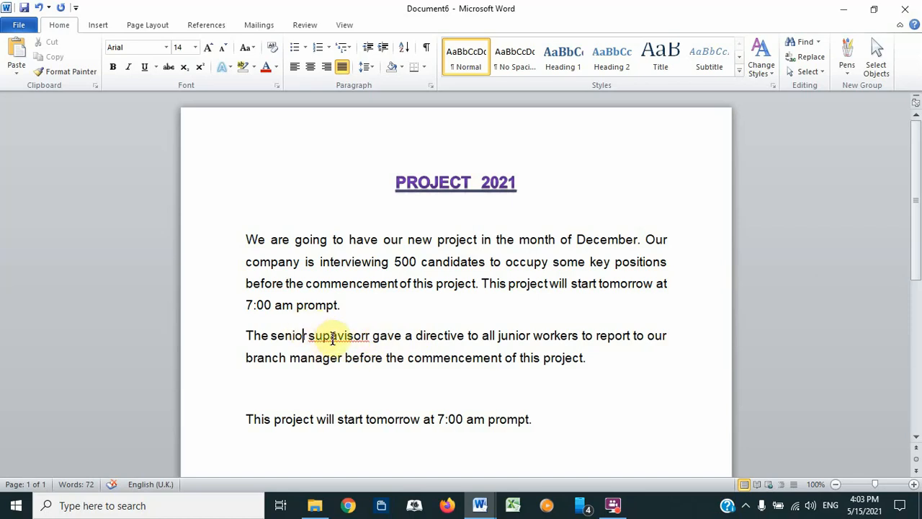
right_click(338, 338)
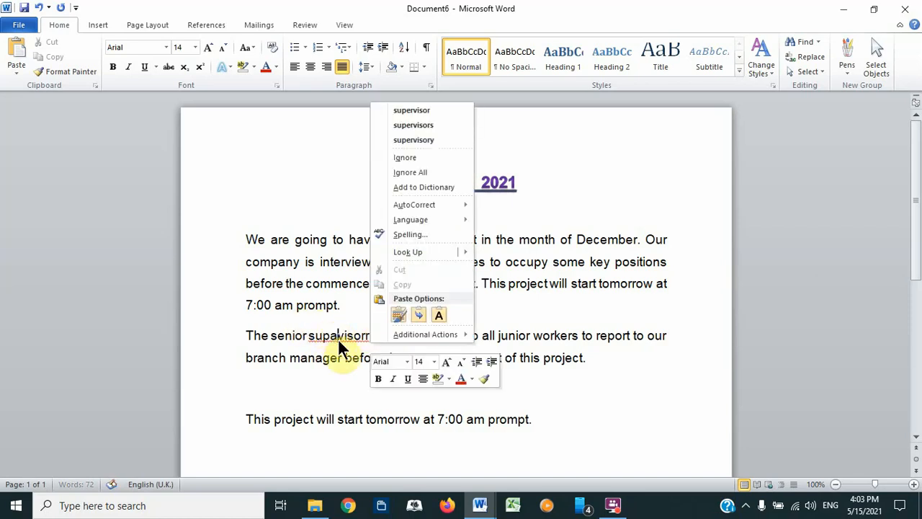
left_click(410, 110)
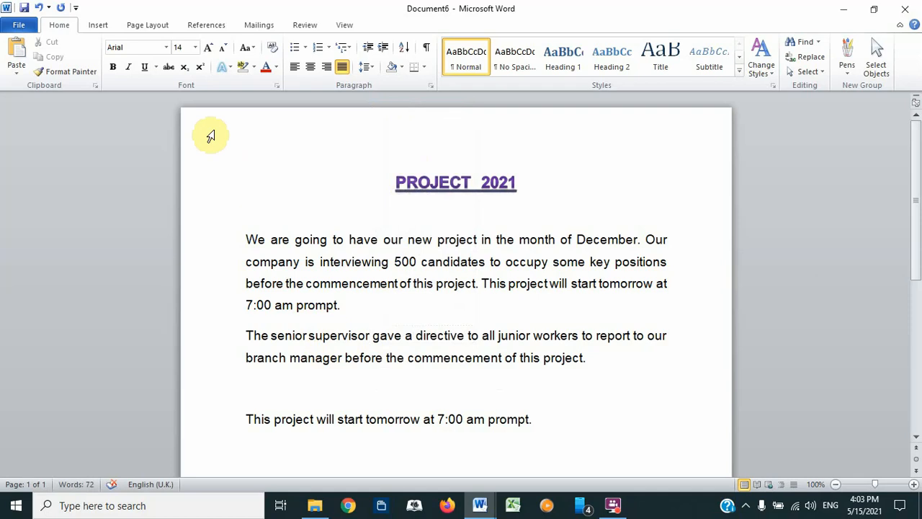
Strike through the last line, "This project will start tomorrow at 7:00 am prompt.", and place the cursor at its end
left_click(167, 67)
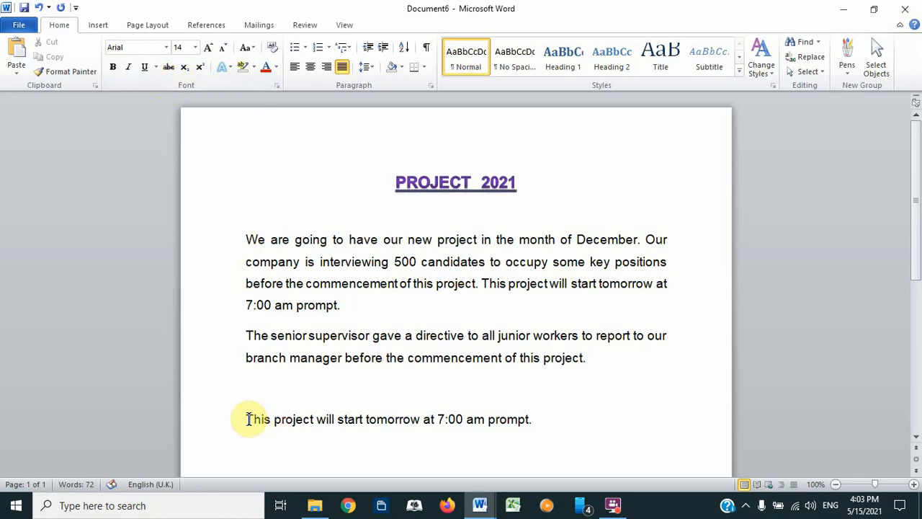
left_click_drag(246, 420, 537, 429)
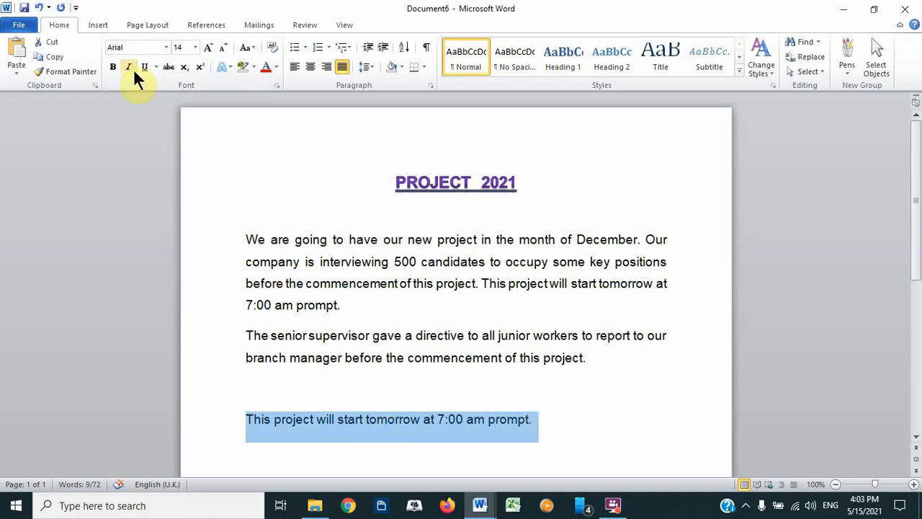
left_click(169, 67)
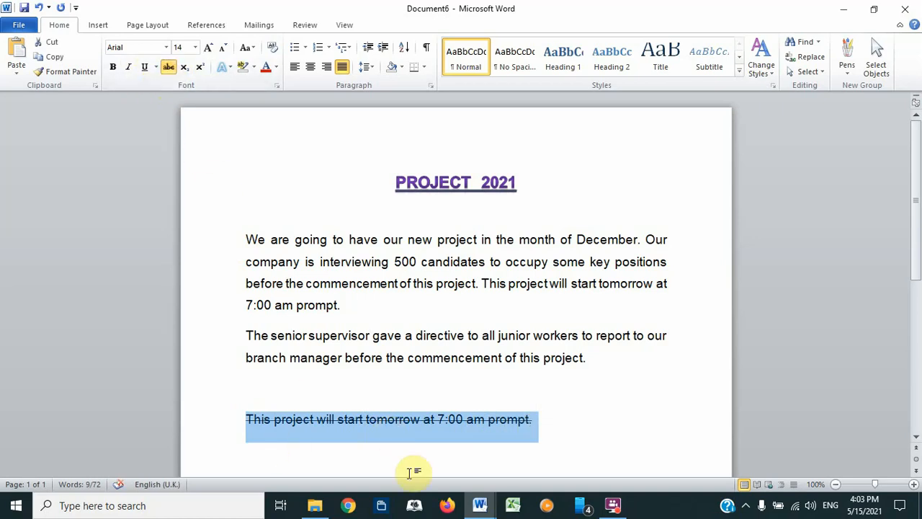
left_click(550, 406)
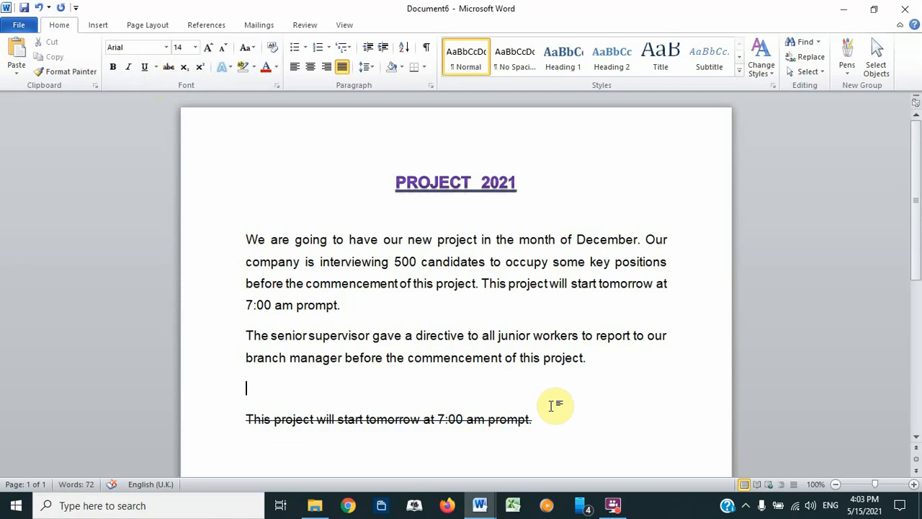
left_click(553, 425)
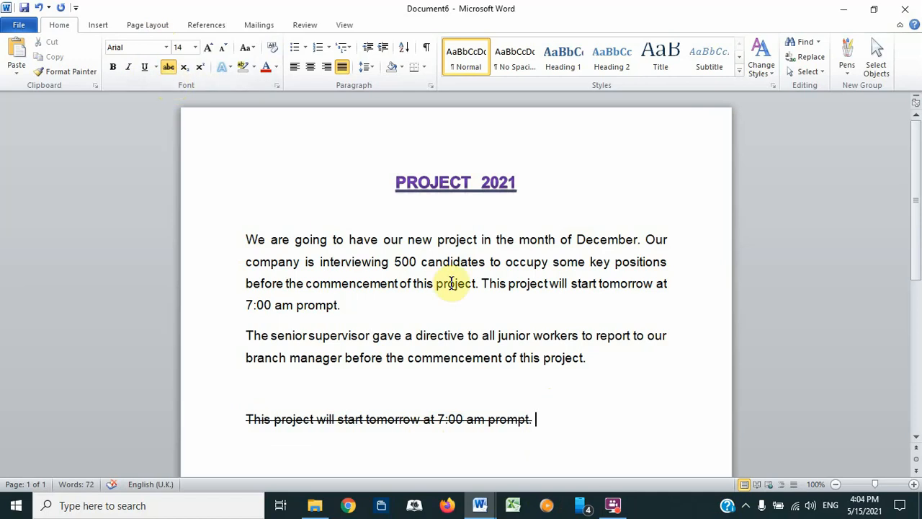
type("then")
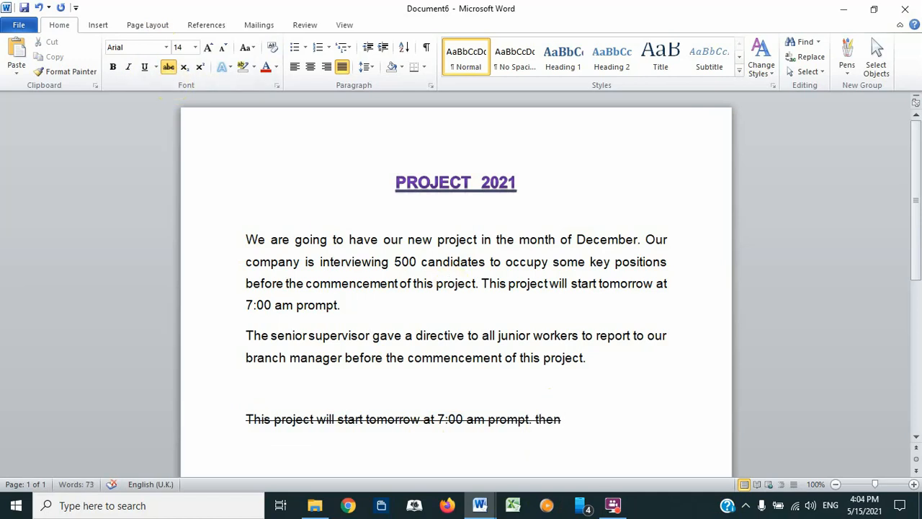
key("BackSpace")
key("BackSpace")
key("BackSpace")
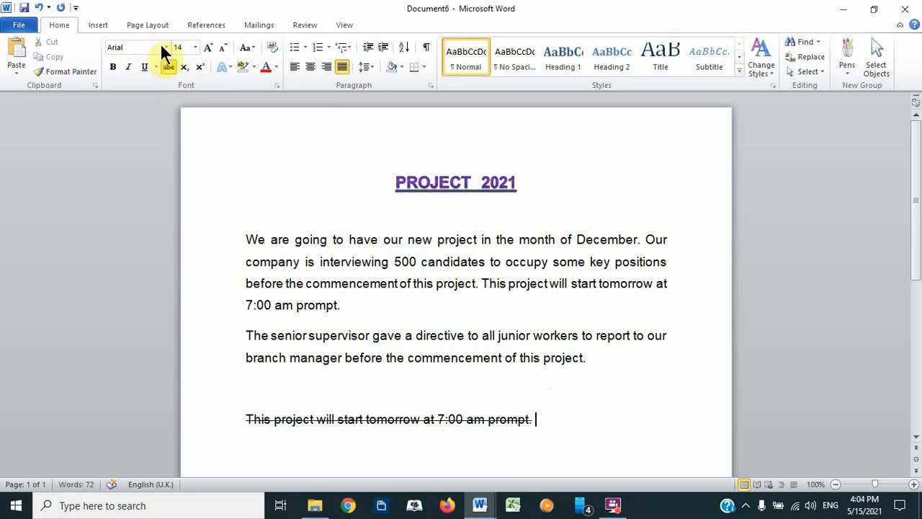
Turn off strikethrough and continue the last paragraph with "The next will accommodate all the junior workers"
left_click(167, 67)
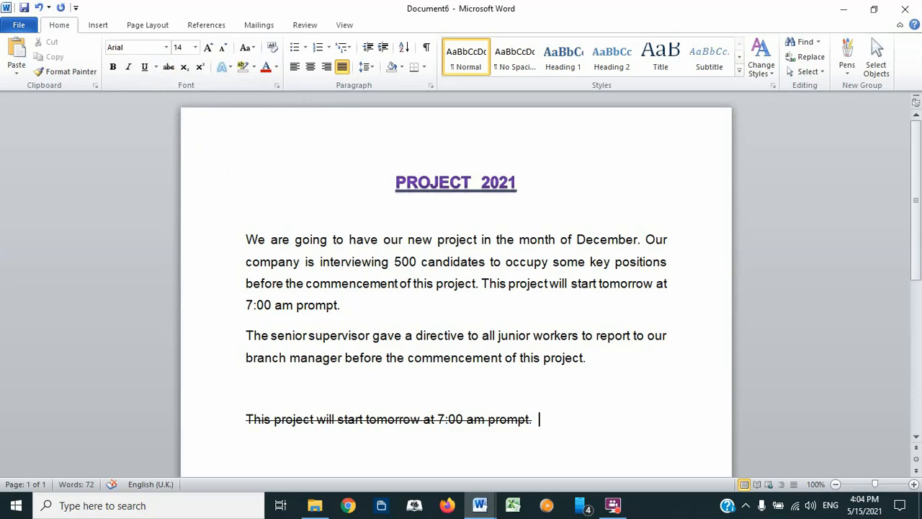
type("The nexr")
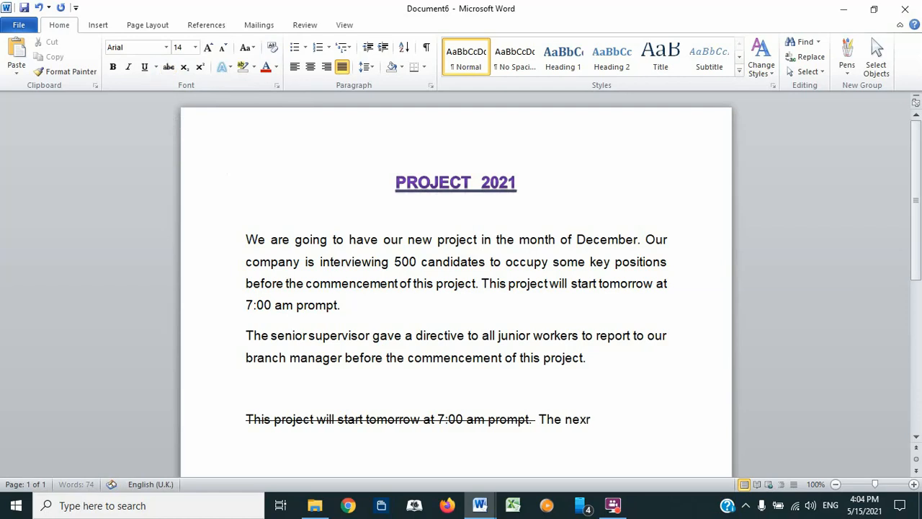
type("t m")
key("BackSpace")
key("BackSpace")
key("BackSpace")
key("BackSpace")
type("t will a")
type("ccommod")
type("ate")
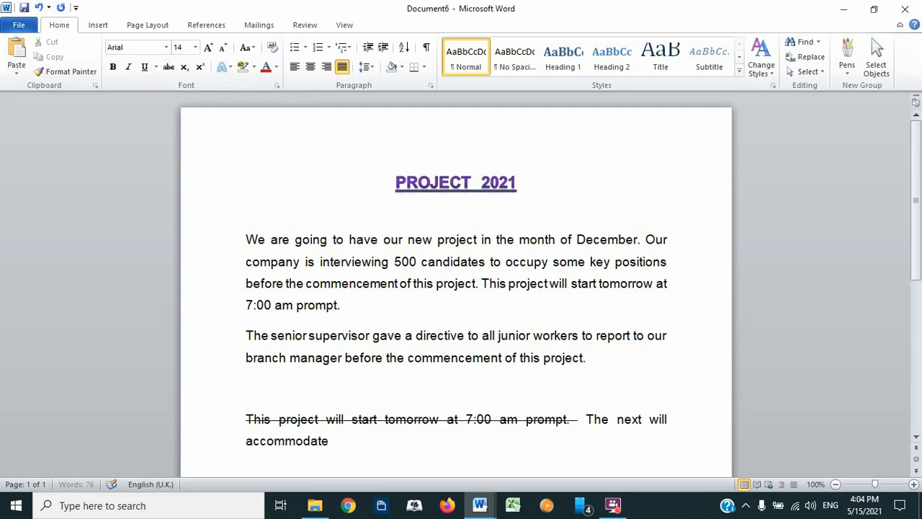
type(" all the juni")
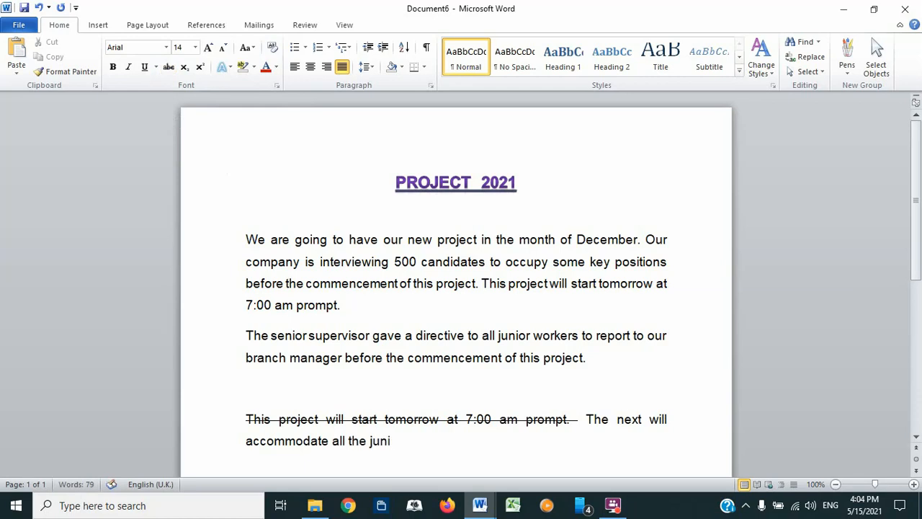
type("or workers")
Add "O2" after "junior workers" with the 2 as subscript, and return to normal text
type("O")
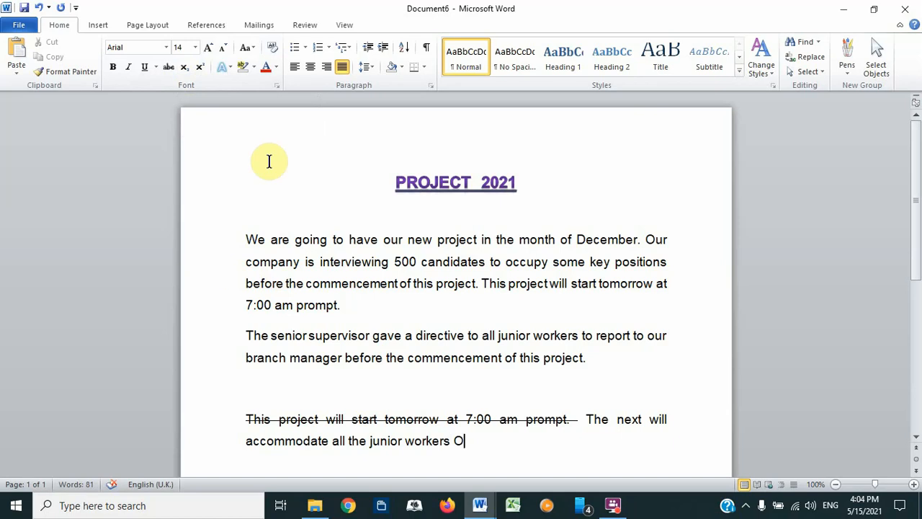
left_click(183, 67)
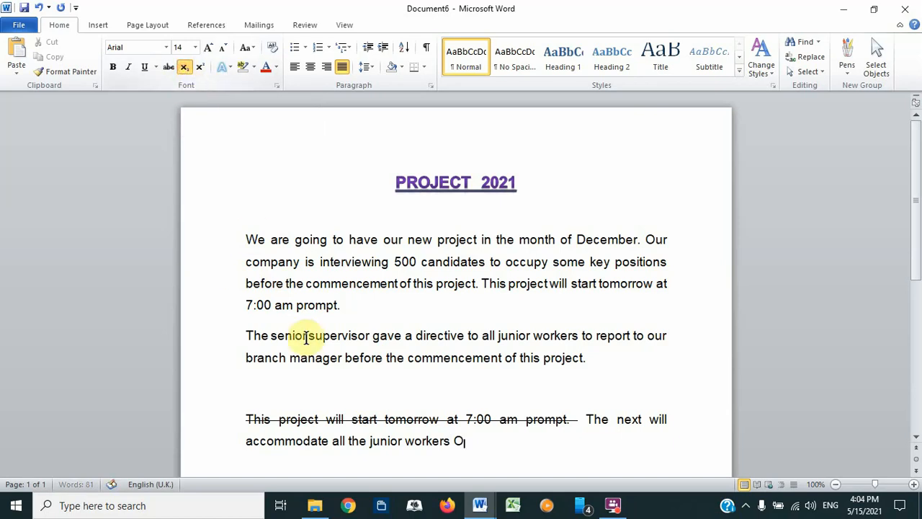
type("2")
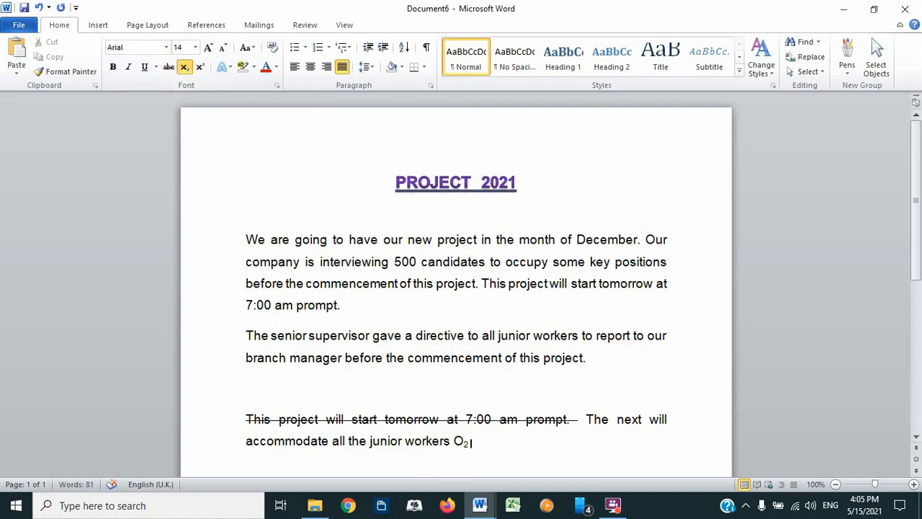
left_click(184, 67)
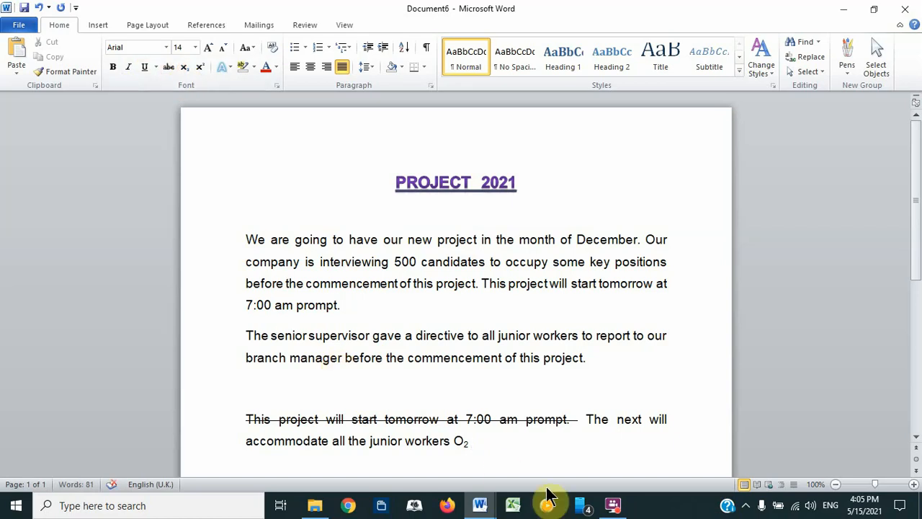
Continue the text after the O2 formula with "and N2" in normal characters, removing any stray letters
type("adskljgjk")
key("BackSpace")
key("BackSpace")
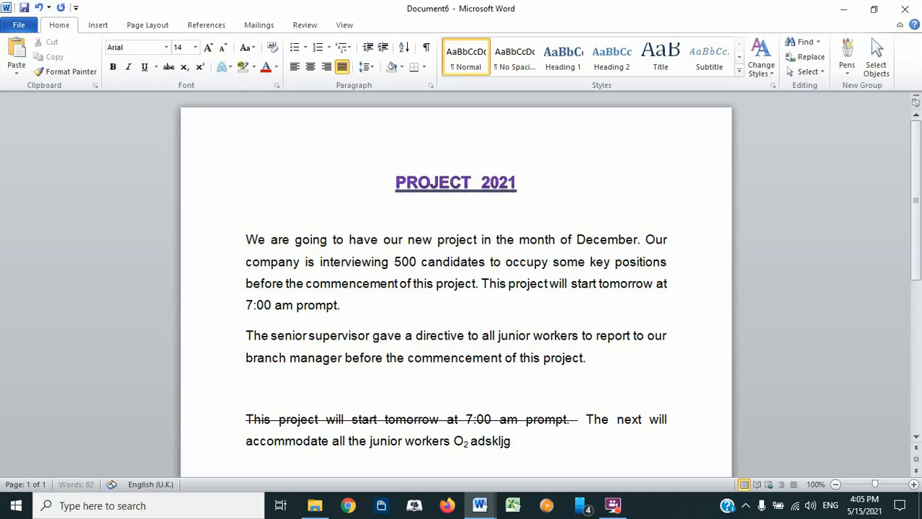
key("BackSpace")
key("BackSpace")
key("BackSpace")
type("b")
key("BackSpace")
type("nd N2")
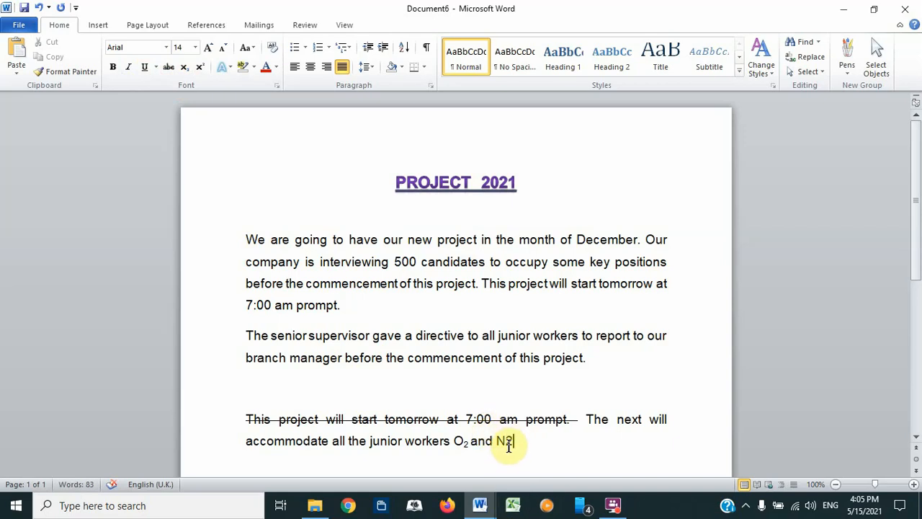
Try subscript on the 2 of "N2" and set it to superscript
left_click_drag(505, 441, 513, 443)
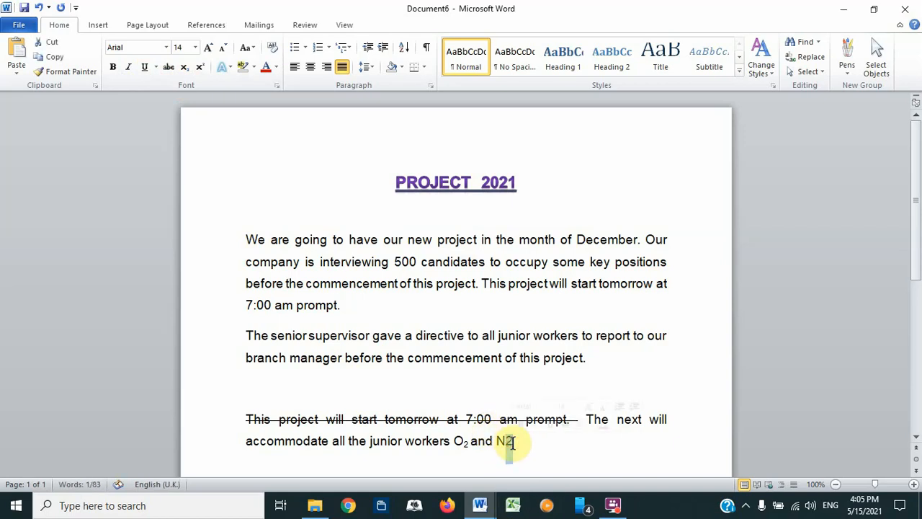
left_click(184, 66)
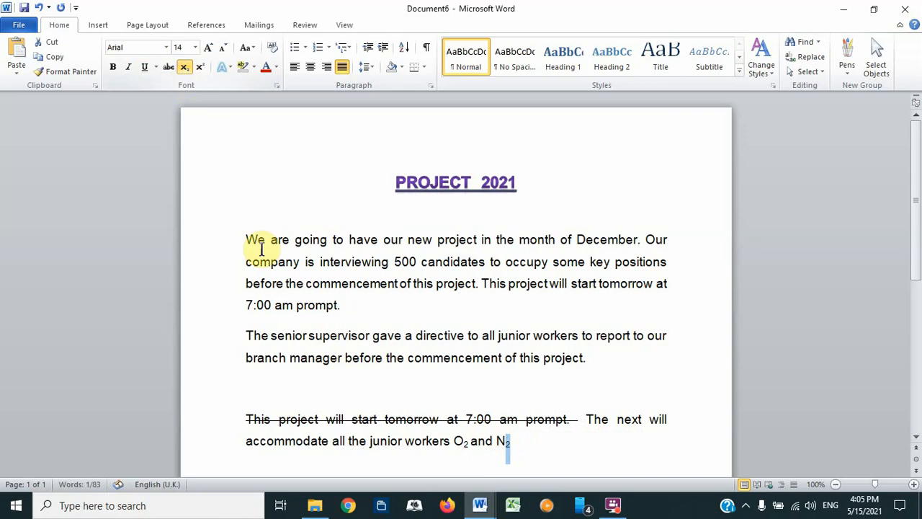
left_click(202, 64)
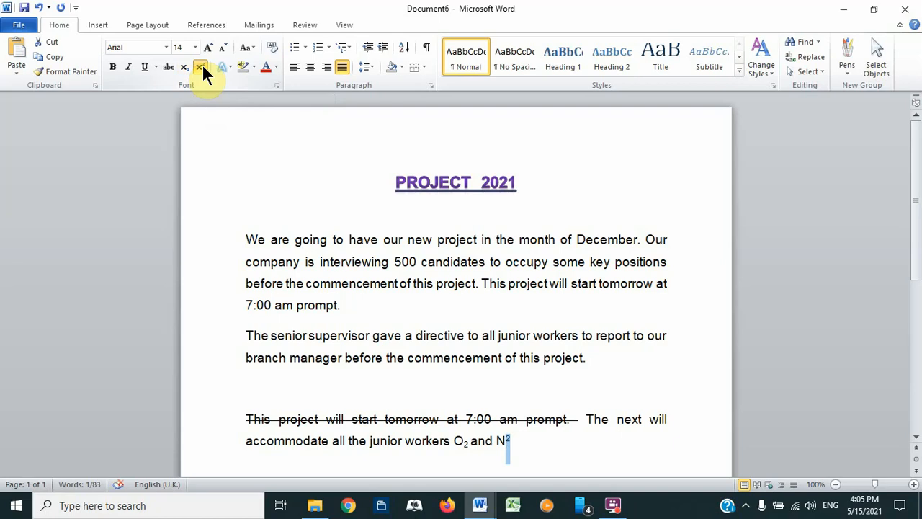
left_click(186, 68)
left_click(201, 65)
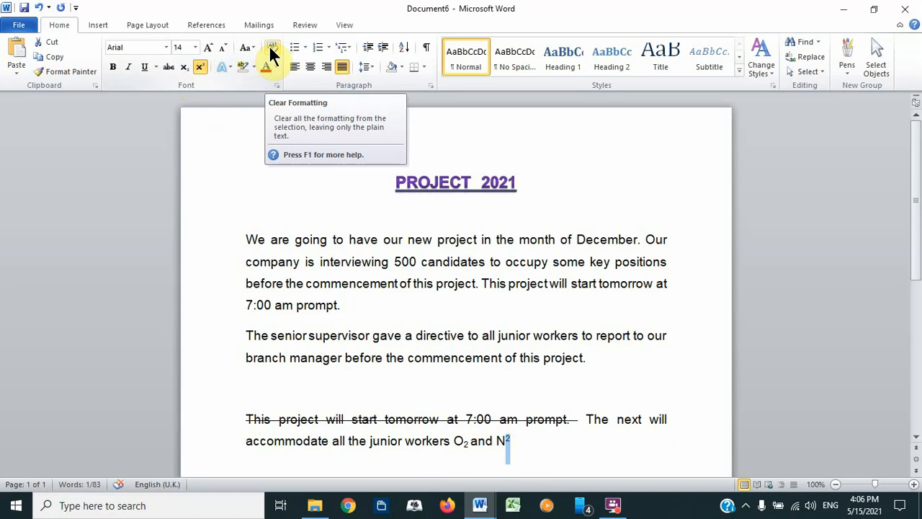
Clear all formatting from the last paragraph, undo and reapply the clearing, and enlarge its text to 12 pt
left_click(232, 425)
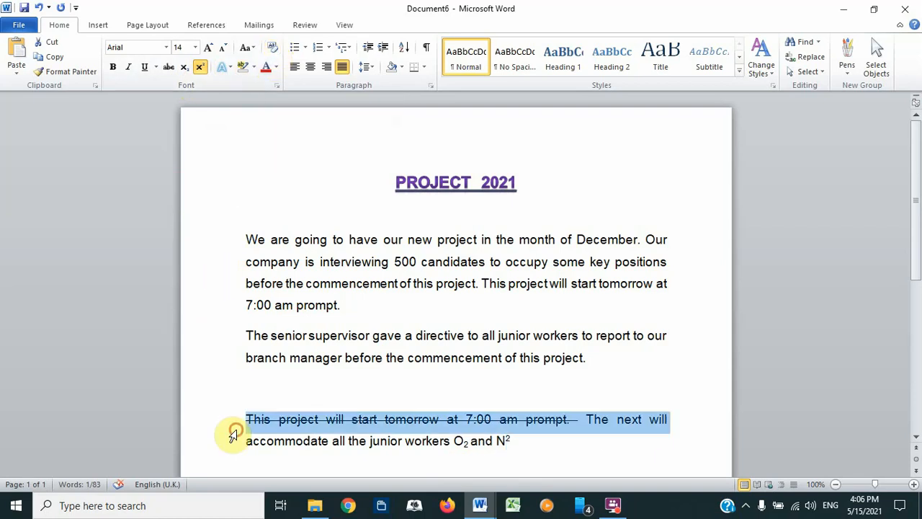
left_click(251, 442)
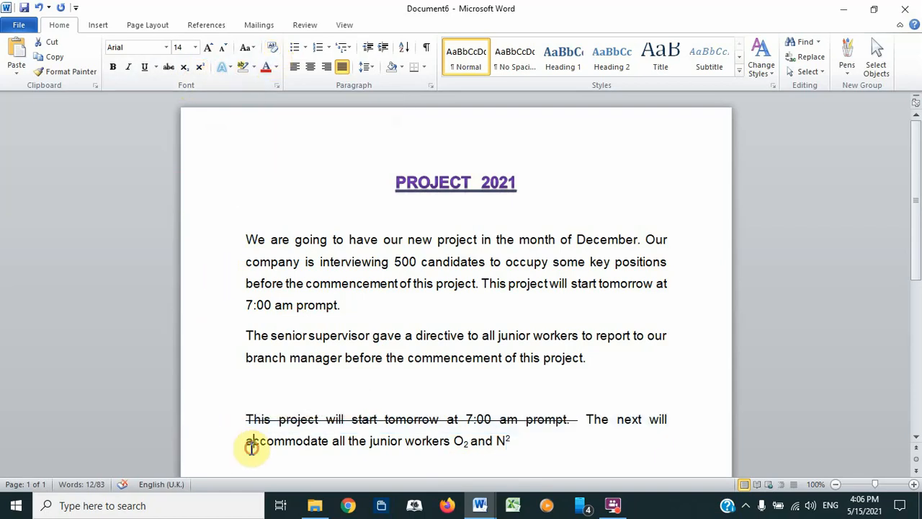
left_click(245, 419)
left_click(494, 437, "shift")
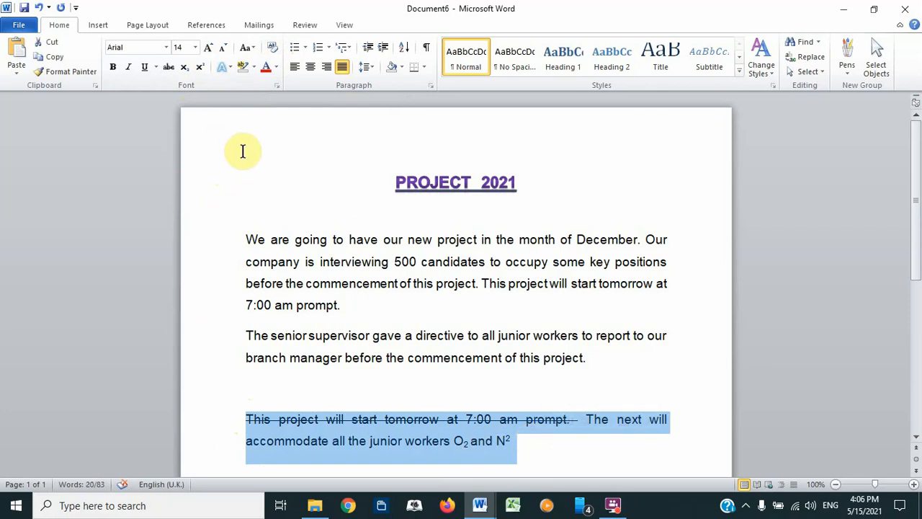
left_click(271, 47)
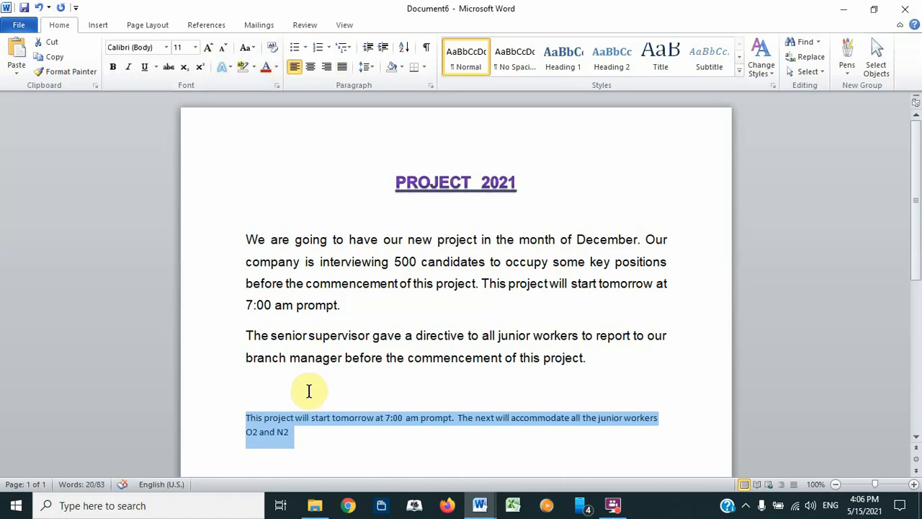
key("ctrl+z")
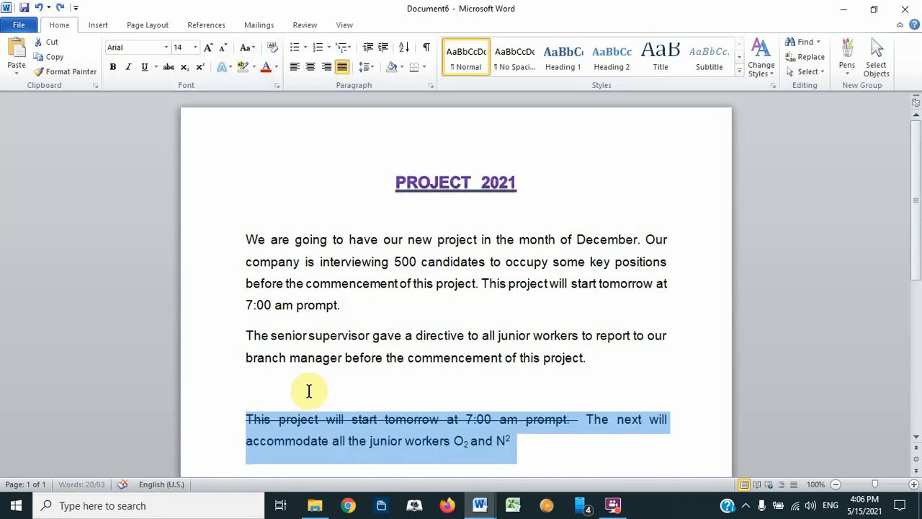
left_click(270, 47)
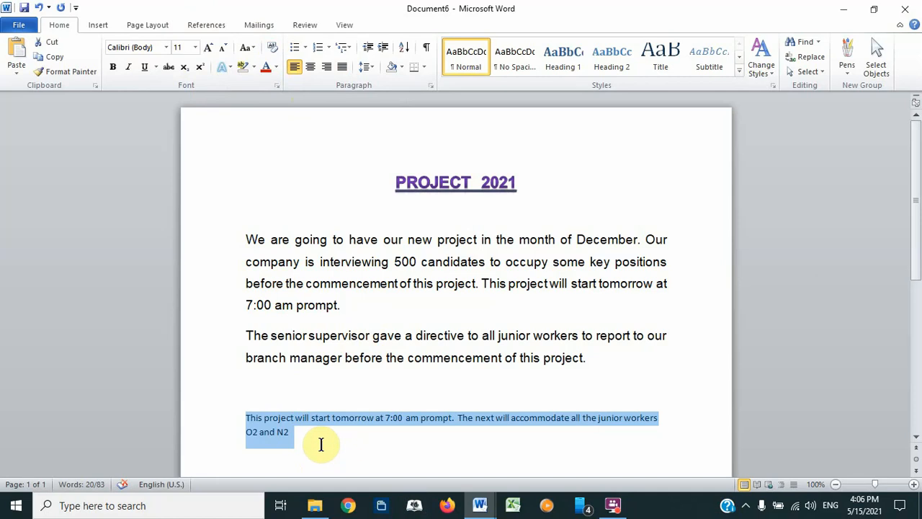
left_click(206, 46)
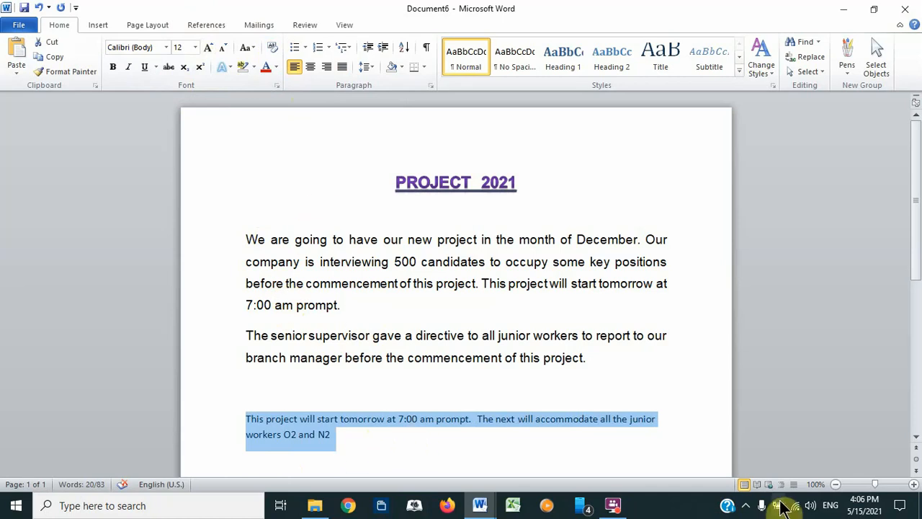
Add the line "We're coming back soon:" below the last paragraph and start a new line under it
left_click(916, 439)
left_click(916, 439)
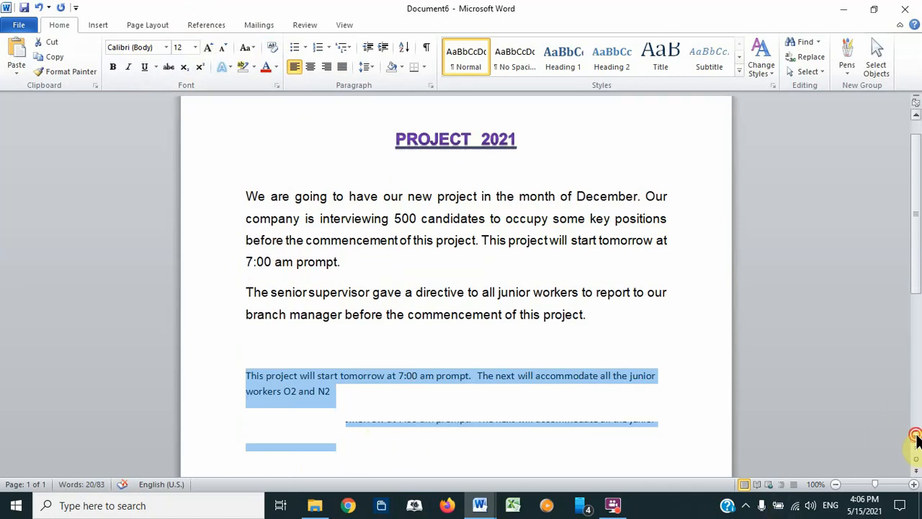
left_click(916, 440)
left_click(364, 379)
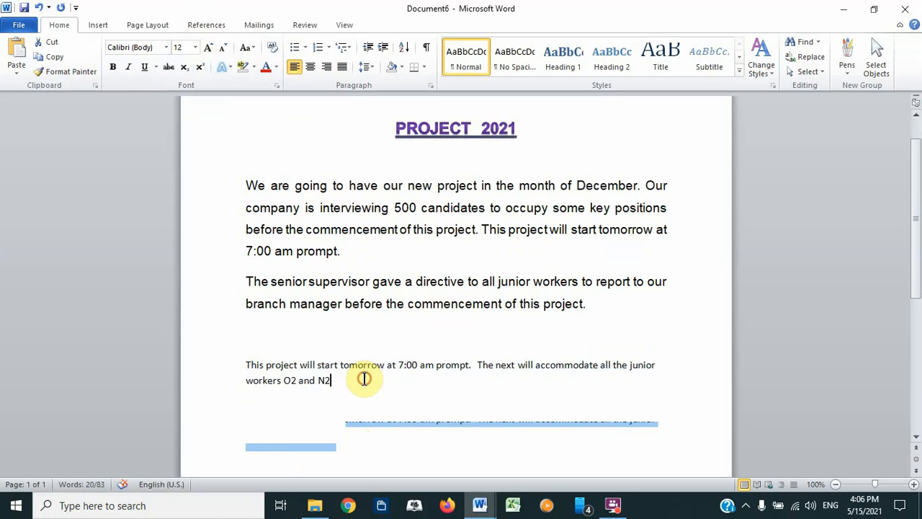
key("Return")
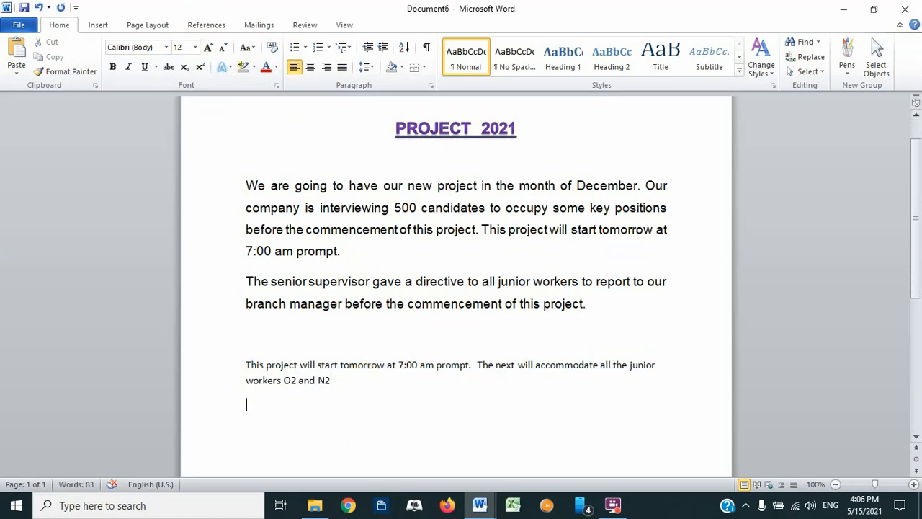
type("we're ")
type("coming")
type(" back soon")
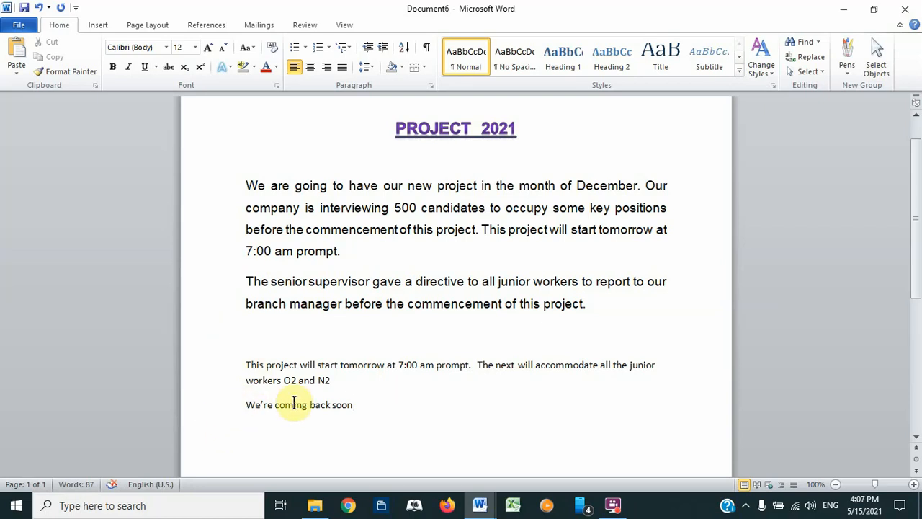
type(":")
key("Return")
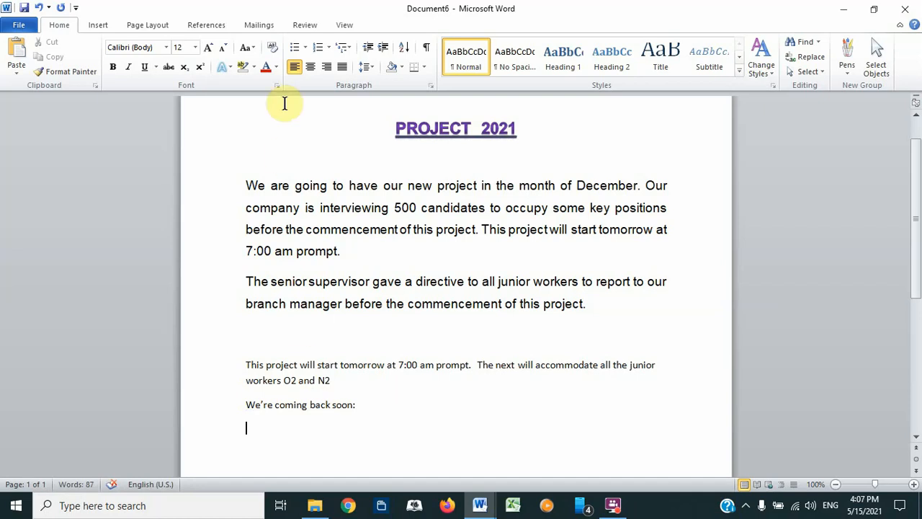
Start an arrowhead-bulleted list under "We're coming back soon:" and enter people's first names as its opening items
left_click(305, 46)
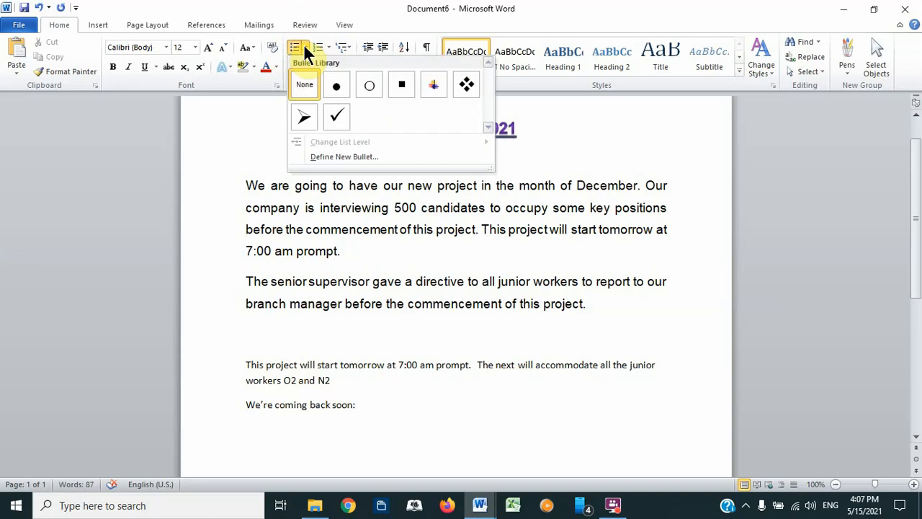
left_click(301, 121)
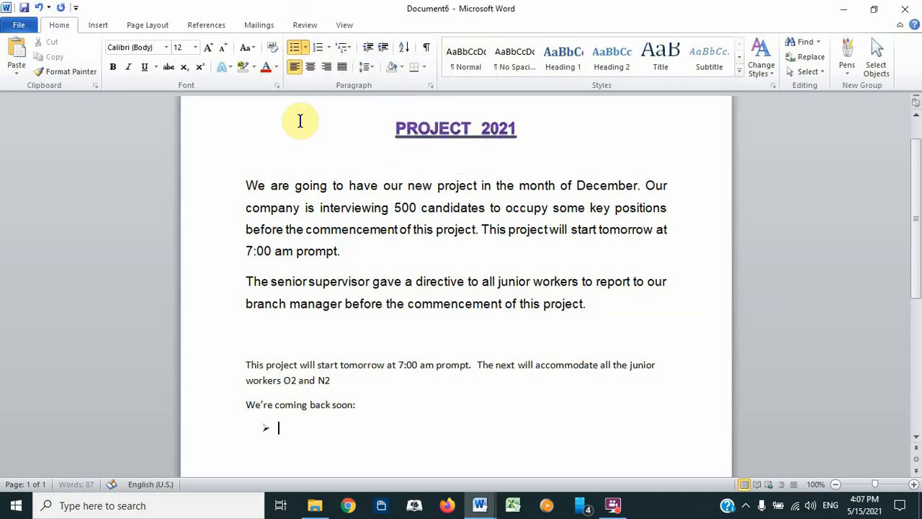
type("Michaek")
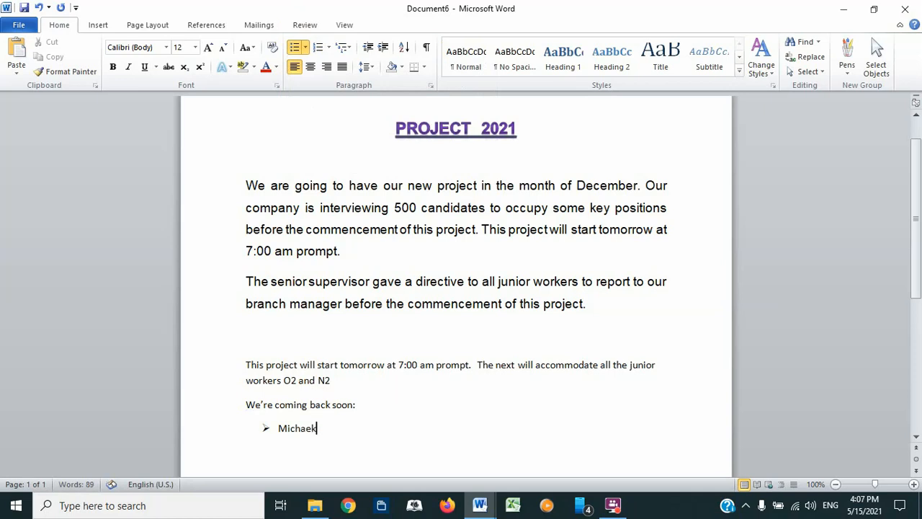
key("BackSpace")
type("l")
key("Return")
type("Richard")
key("Return")
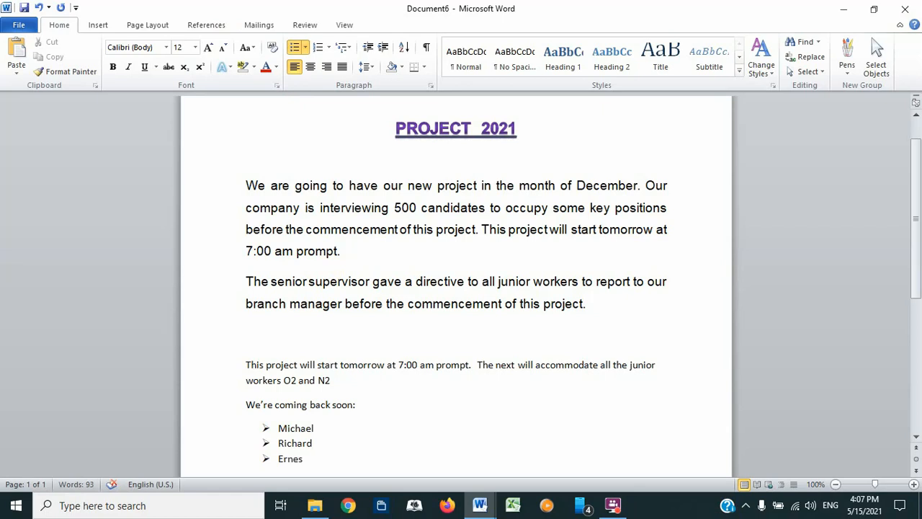
Continue the bulleted list with further first names, one per bullet, until it has seven items
type("ita")
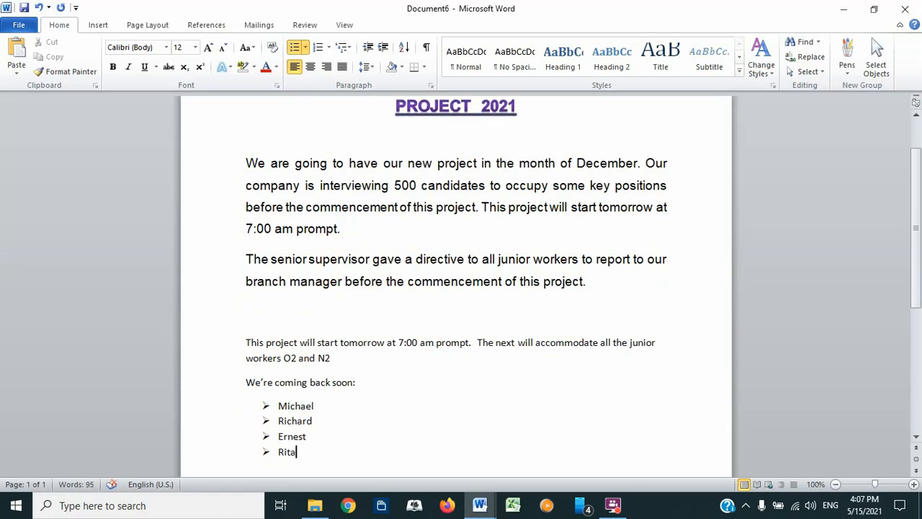
key("Return")
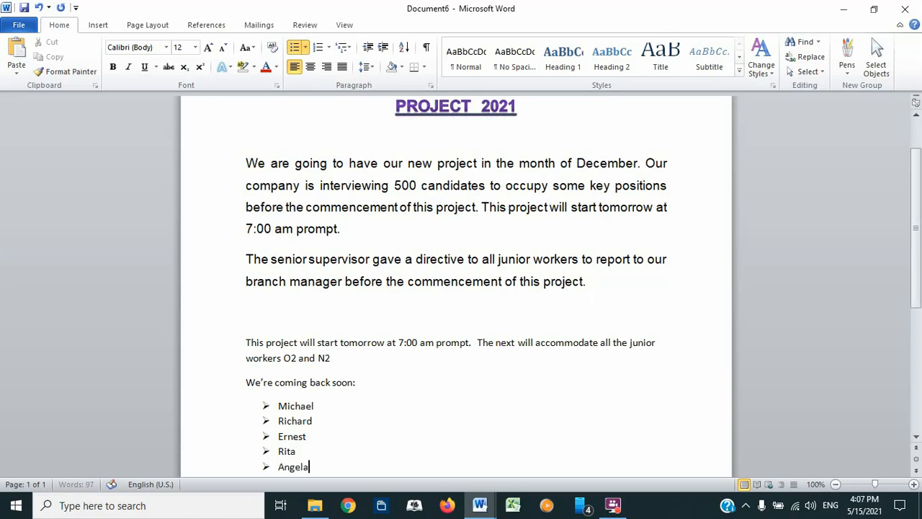
key("Return")
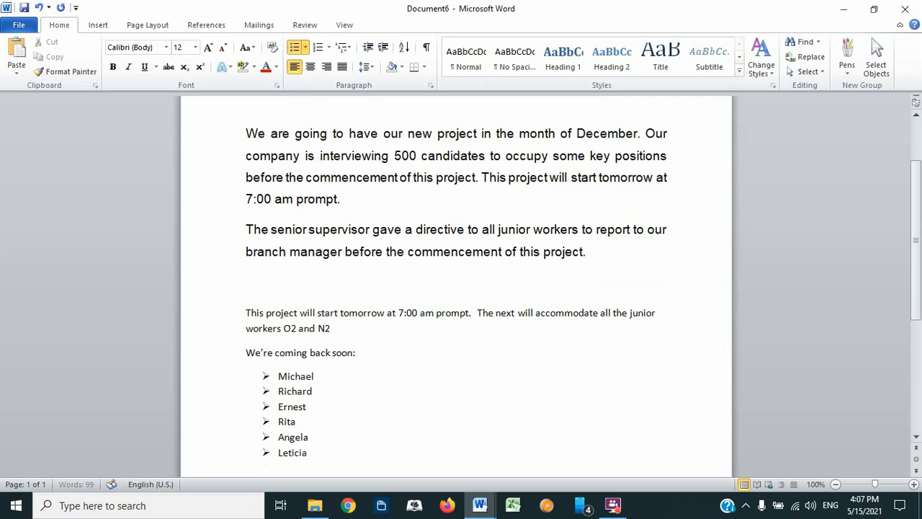
type("Leticia")
key("Return")
type("Ruth")
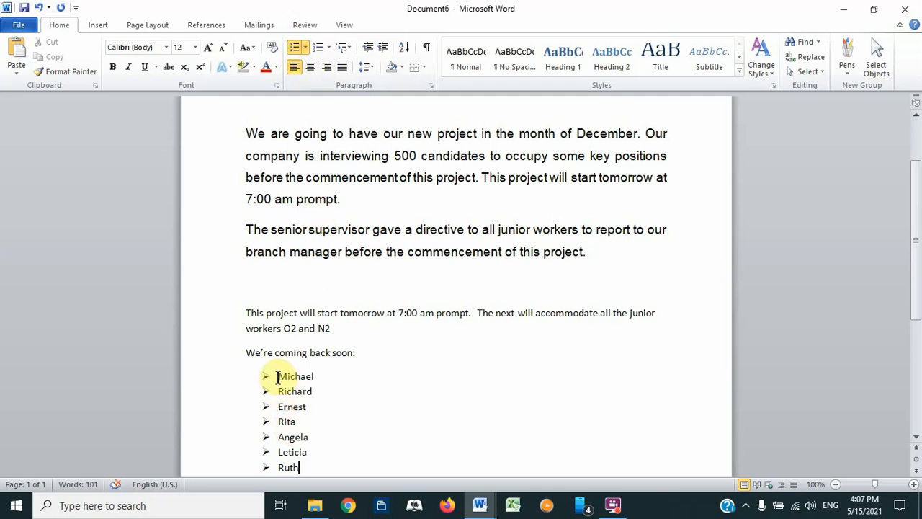
Change the whole list of names to check mark bullets and replace those with lowercase a., b., c. numbering
left_click_drag(278, 376, 305, 467)
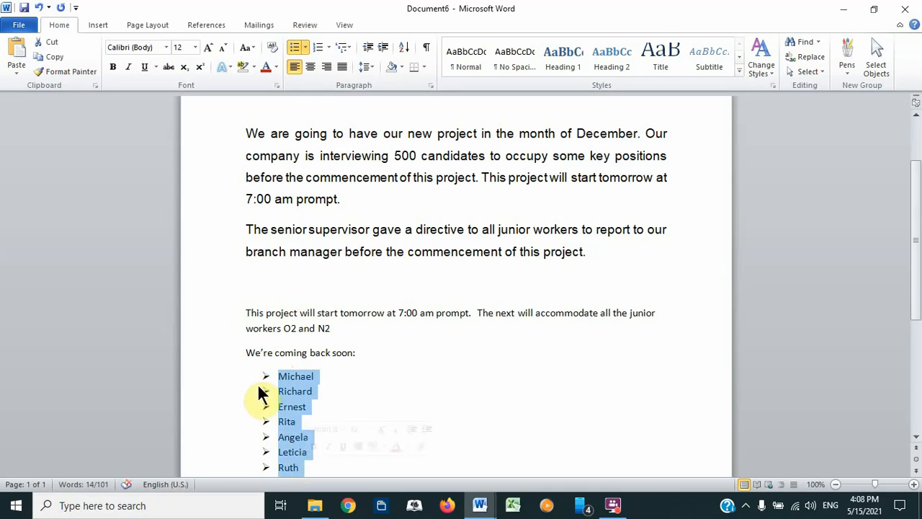
left_click(304, 46)
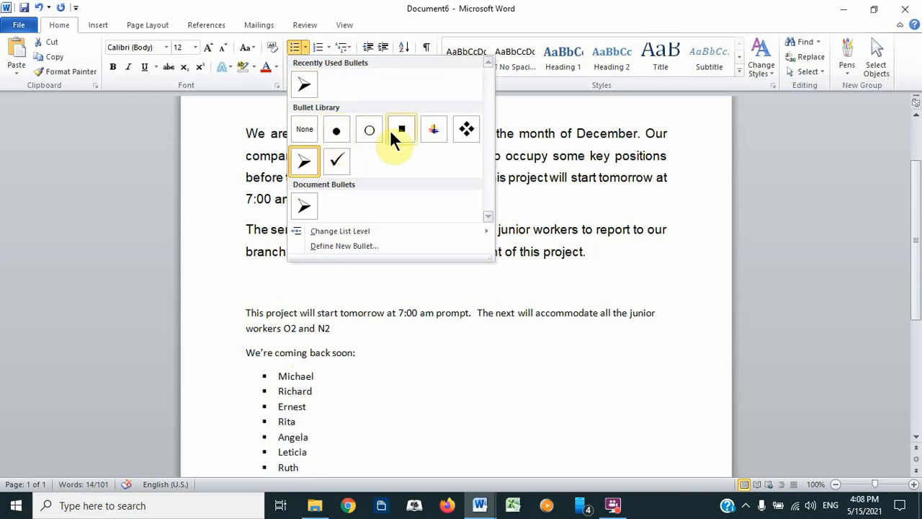
left_click(337, 164)
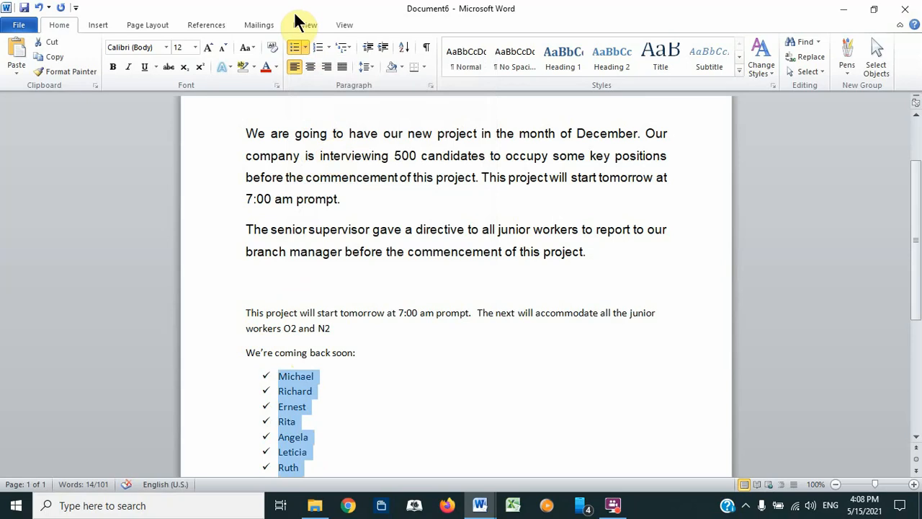
left_click(328, 47)
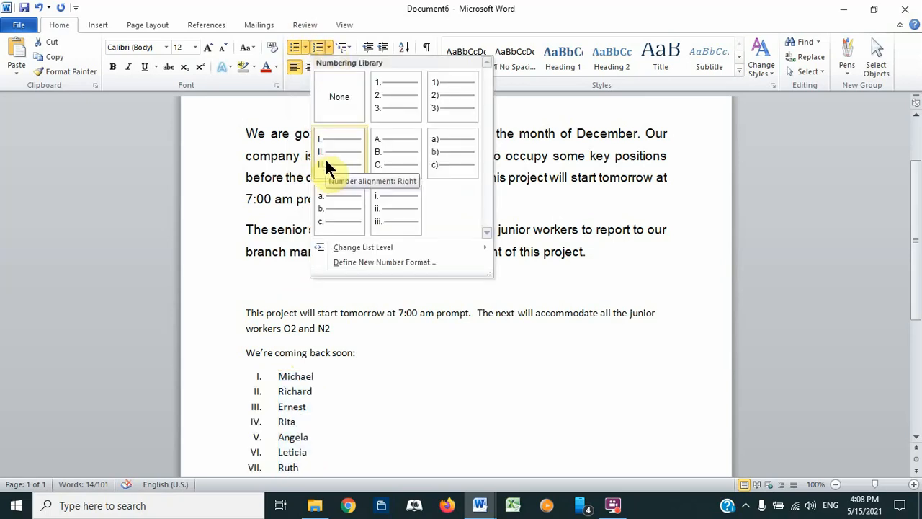
left_click(326, 206)
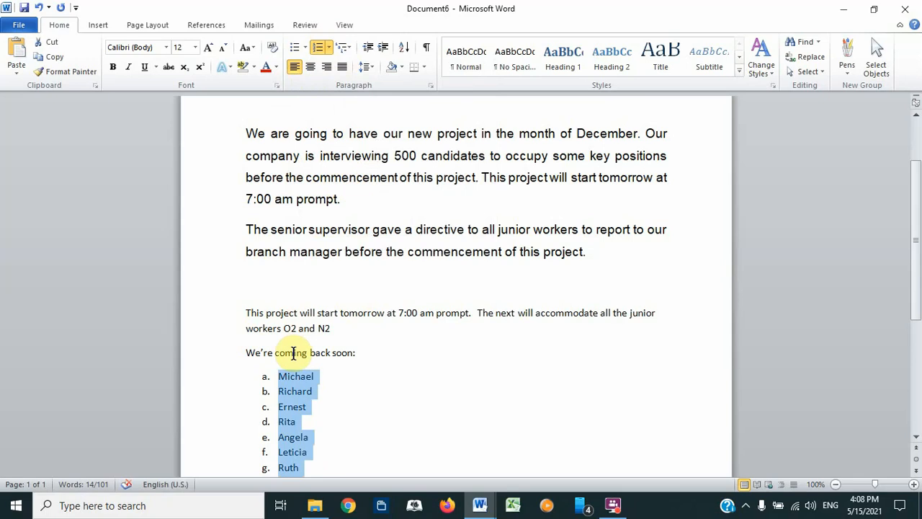
left_click(356, 378)
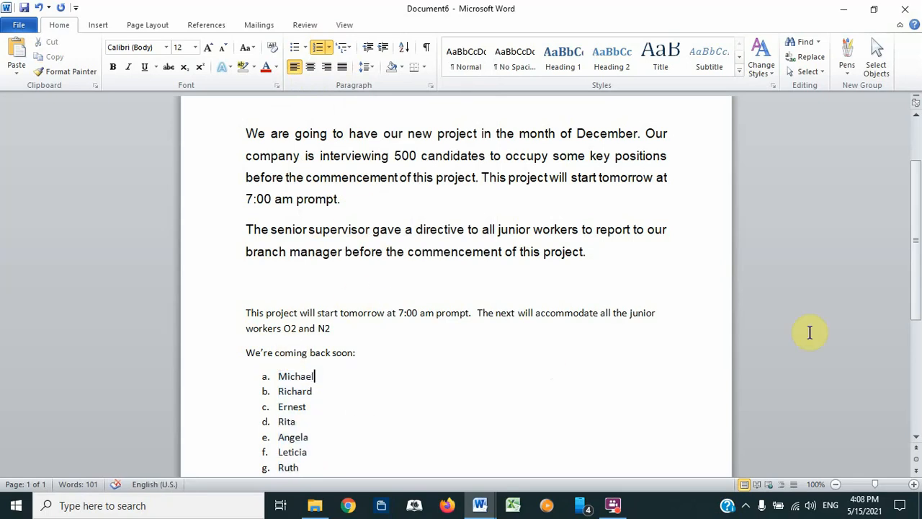
View the end of the lettered list and zoom the document out to 10%
left_click_drag(917, 294, 916, 316)
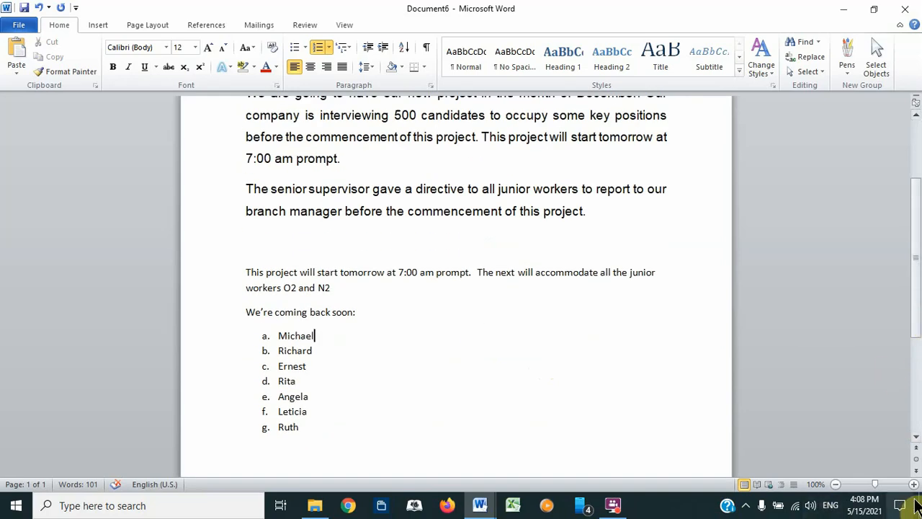
left_click(836, 487)
left_click(837, 488)
left_click(836, 487)
left_click(837, 488)
left_click(836, 487)
left_click(836, 487)
left_click(837, 488)
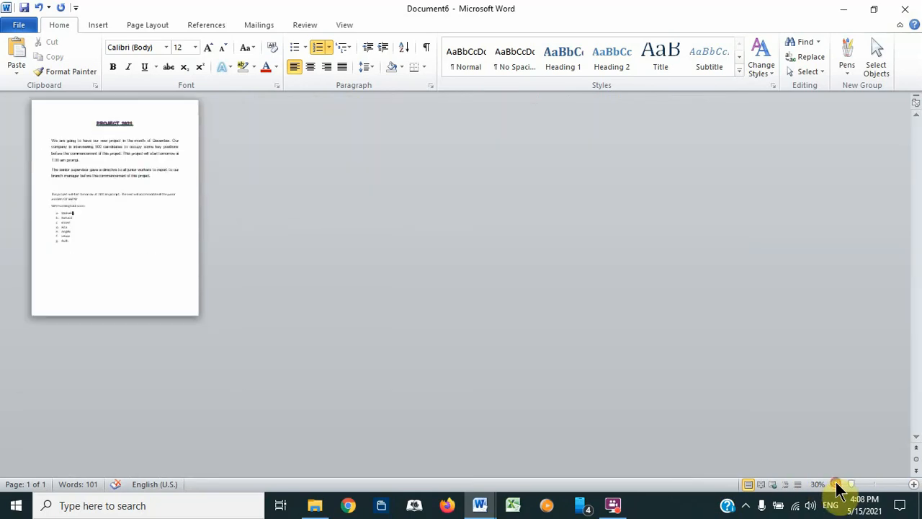
left_click(837, 484)
left_click(837, 484)
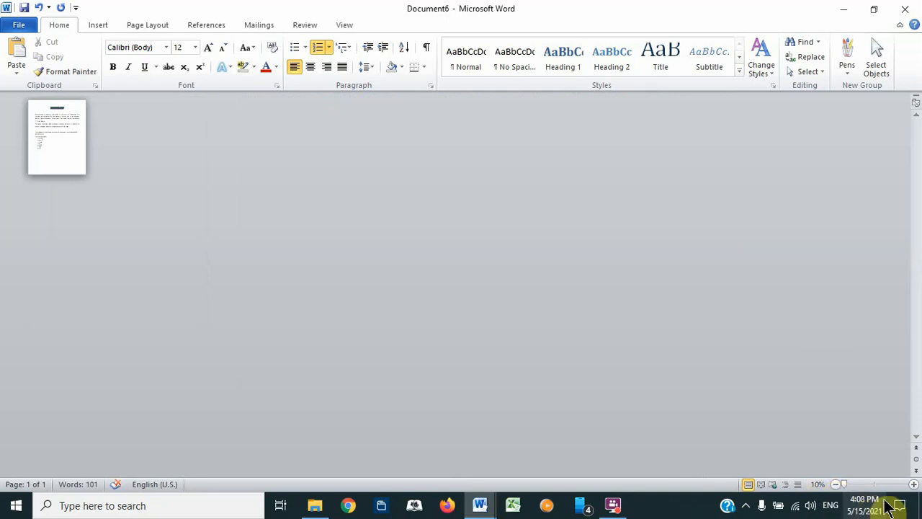
Zoom the document back in to 100%
left_click(913, 484)
left_click(912, 484)
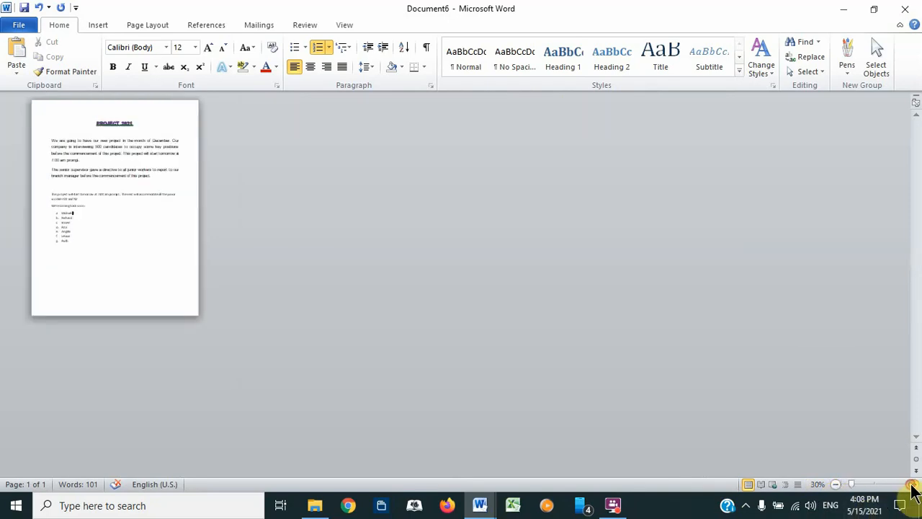
left_click(913, 484)
left_click(912, 484)
left_click(912, 485)
left_click(912, 484)
left_click(913, 484)
left_click(913, 485)
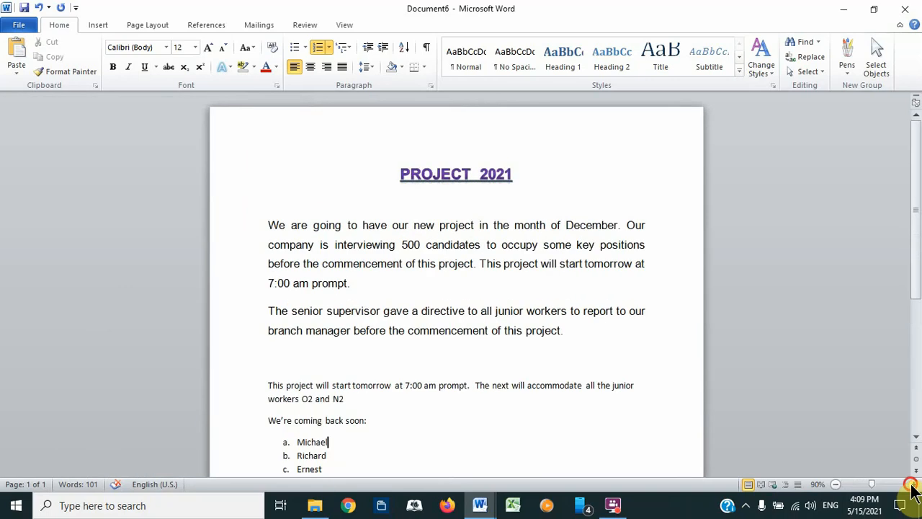
left_click(912, 485)
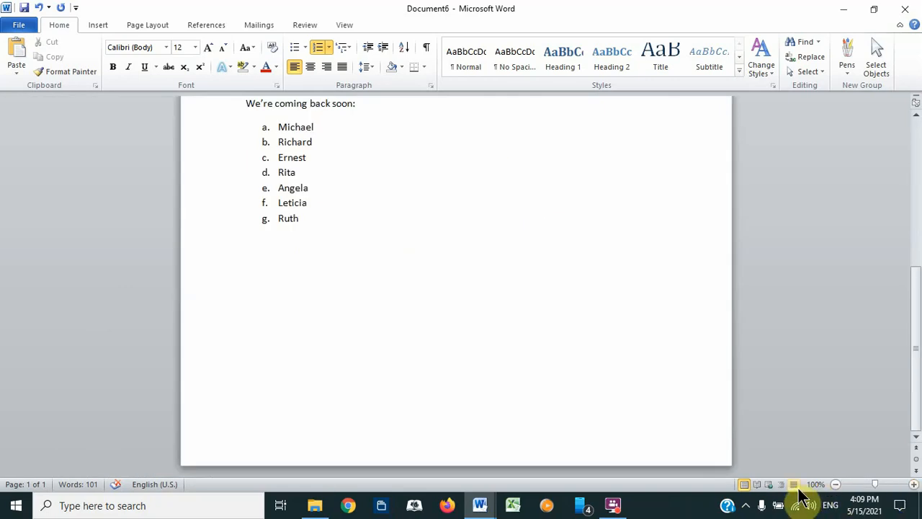
View the document in Full Screen Reading, close that view, and switch to Web Layout
left_click(756, 486)
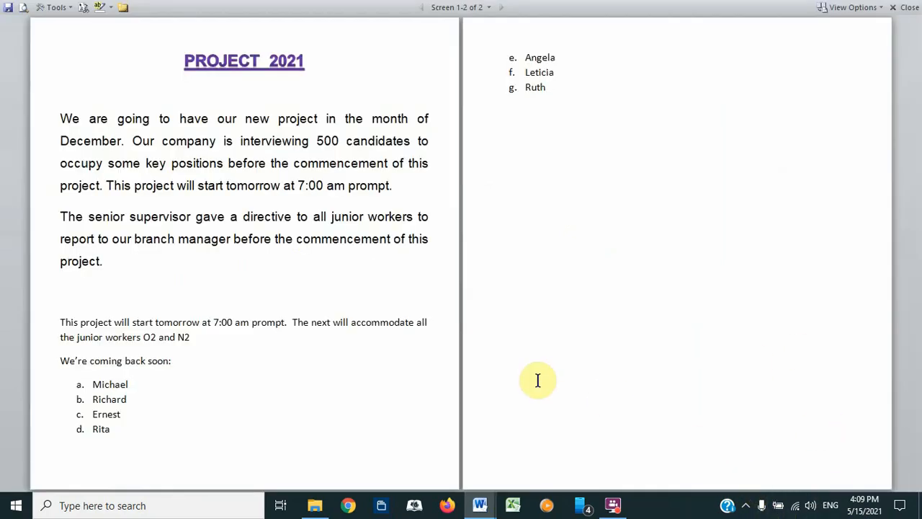
left_click(909, 8)
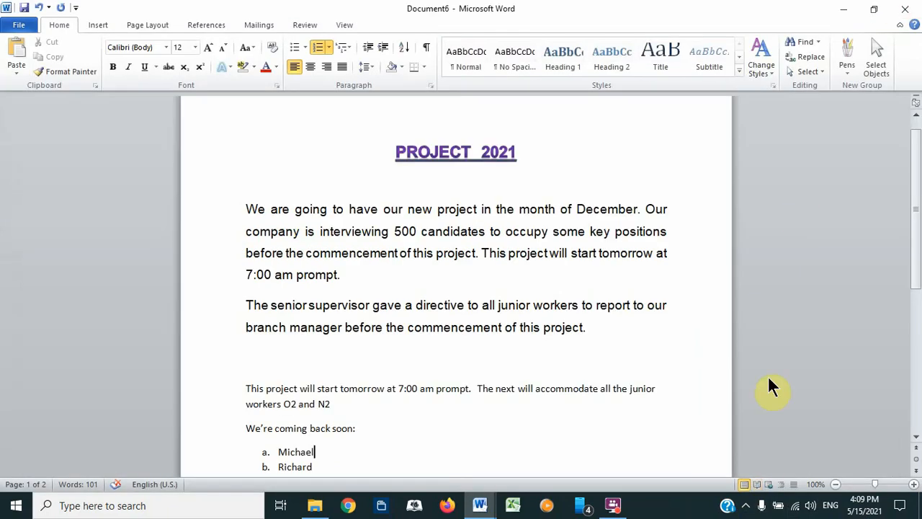
left_click(768, 484)
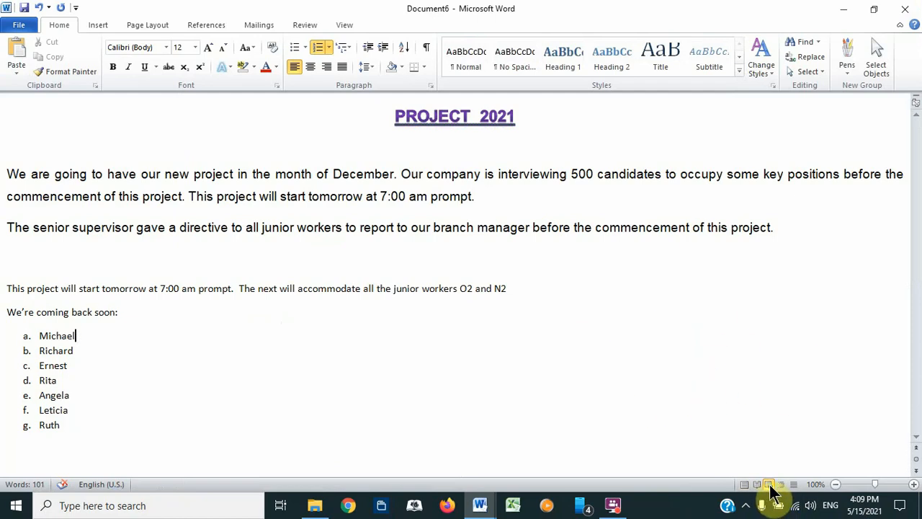
Return to Print Layout and start a new page below the lettered list with a page break
left_click(744, 485)
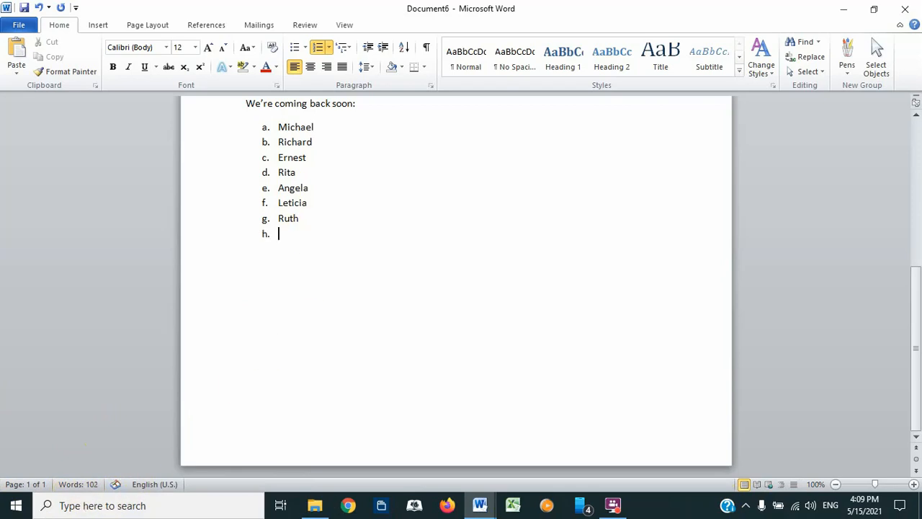
key("Return")
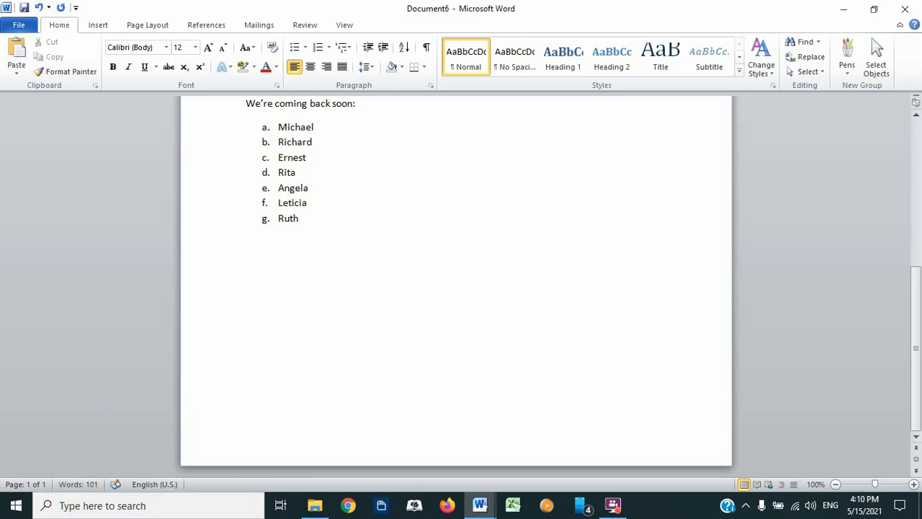
key("ctrl+Return")
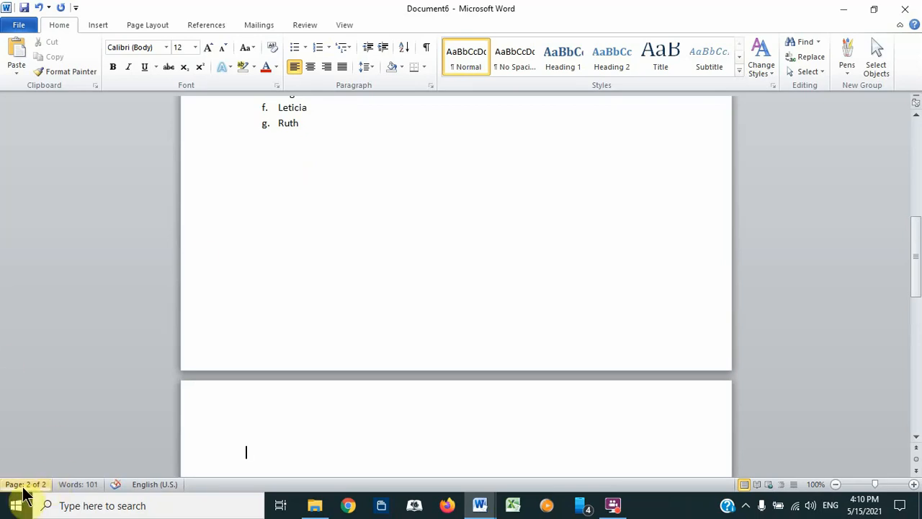
Enter three lines of filler text on the new page: "sdlfsfndg;ls;fdc", "sfdf nxlgc" and "nbjksafd"
type("sdlfsfndg;ls;fdc")
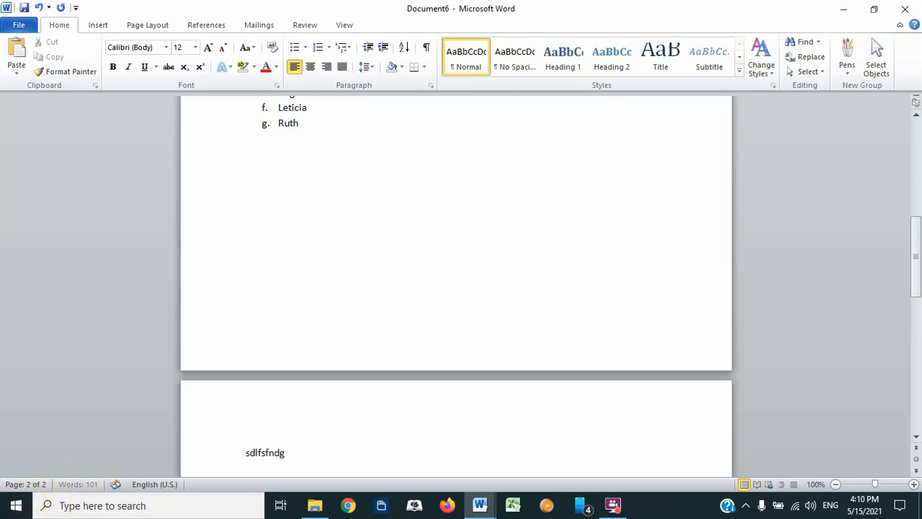
key("Return")
type("sfdf nxlgc")
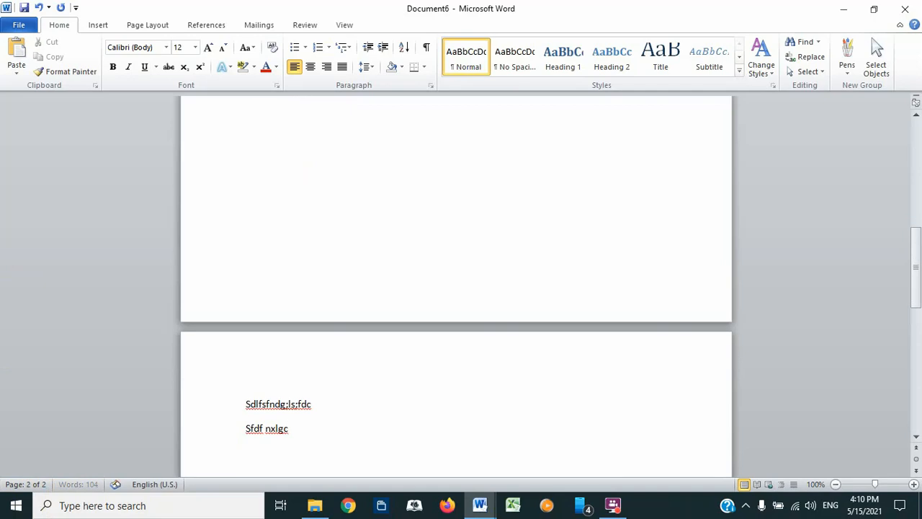
type("nbjksafd")
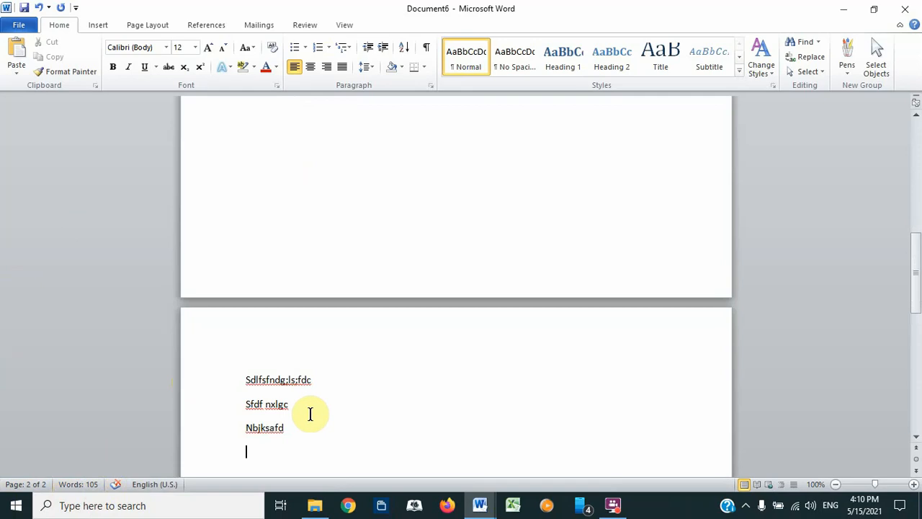
Add empty paragraphs below the filler text until the document runs onto a third page
key("Return")
key("Return")
key("Return")
key("Return")
key("Return")
key("Return")
key("Return")
key("Return")
key("Return")
key("Return")
key("Return")
key("Return")
key("Return")
key("Return")
key("Return")
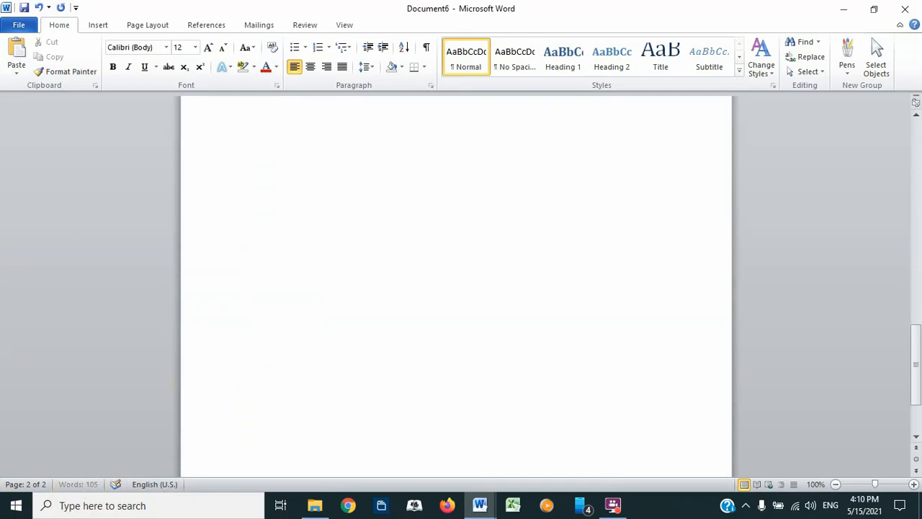
key("Return")
key("Return")
key("Return")
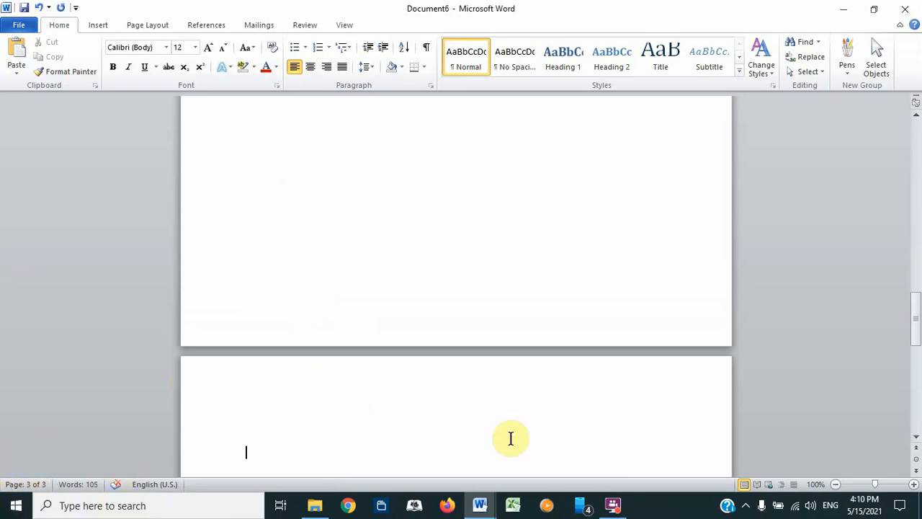
Save the document to the Desktop as a Word Document named Project 2021.docx
left_click_drag(914, 334, 916, 129)
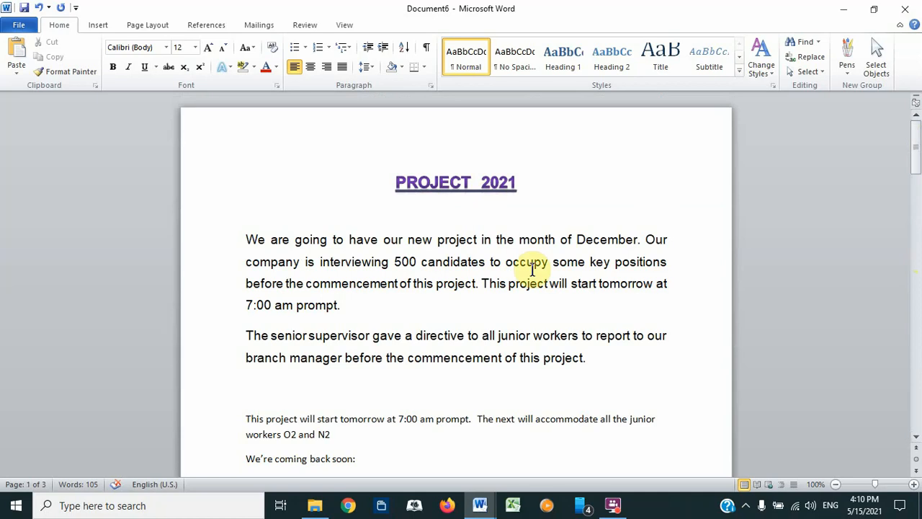
left_click(315, 280)
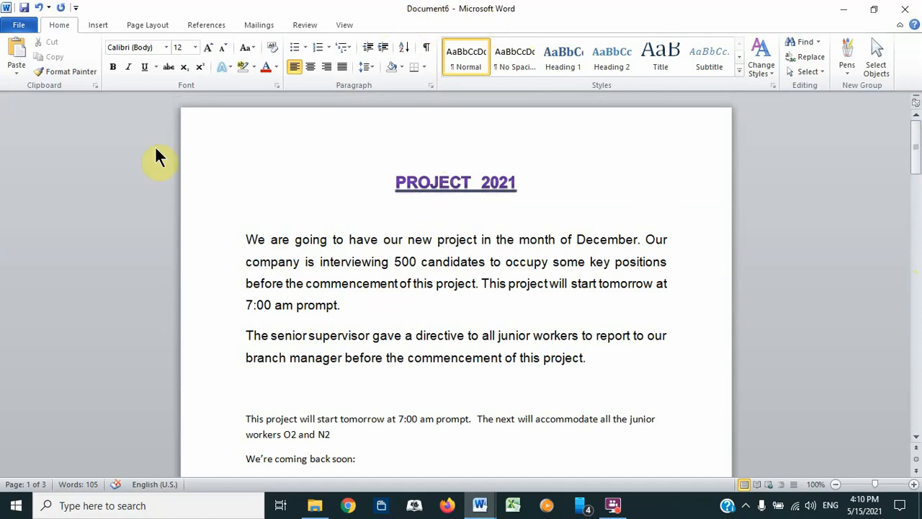
left_click(19, 27)
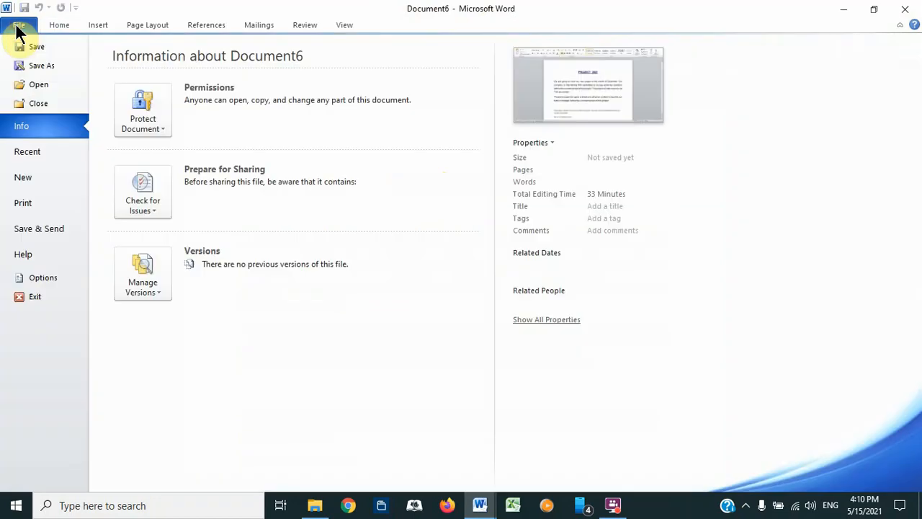
left_click(40, 64)
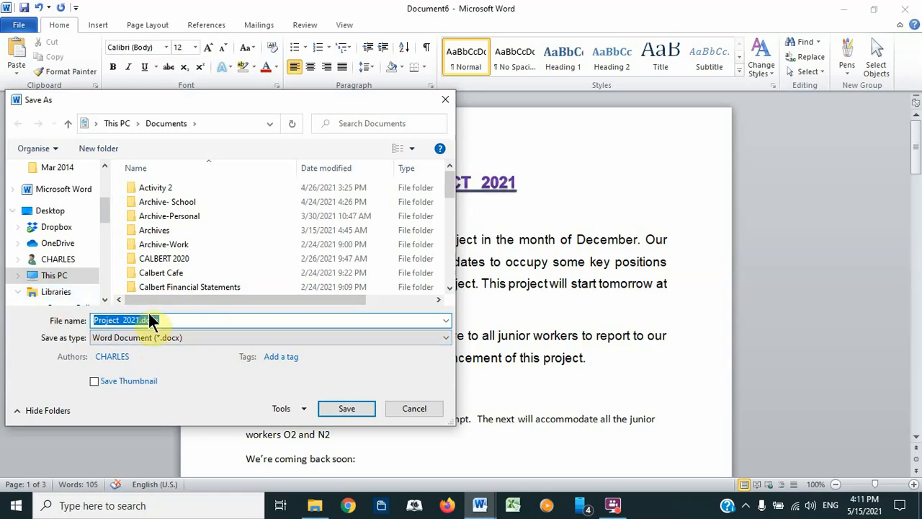
left_click(221, 316)
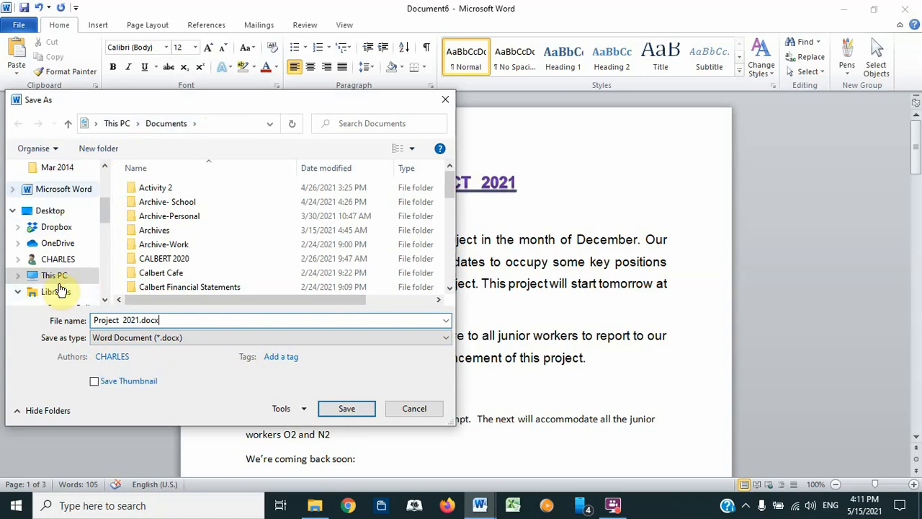
left_click(52, 211)
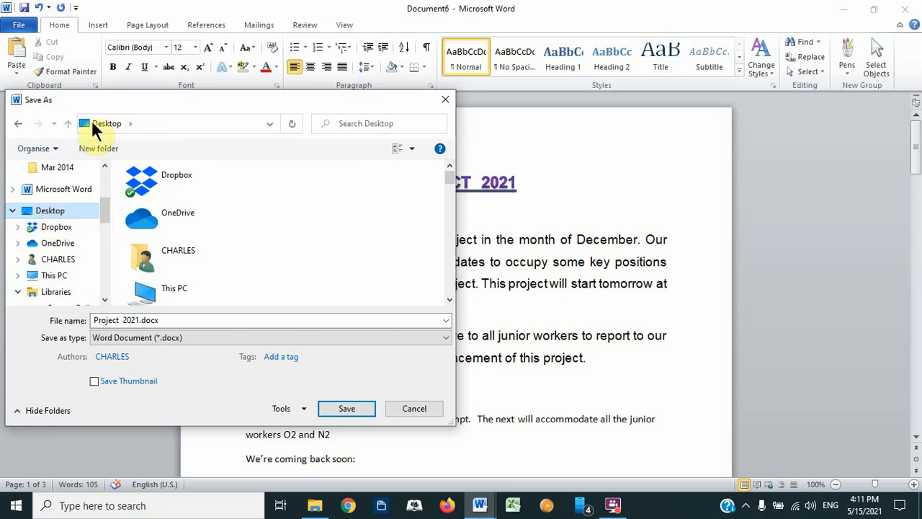
left_click(349, 409)
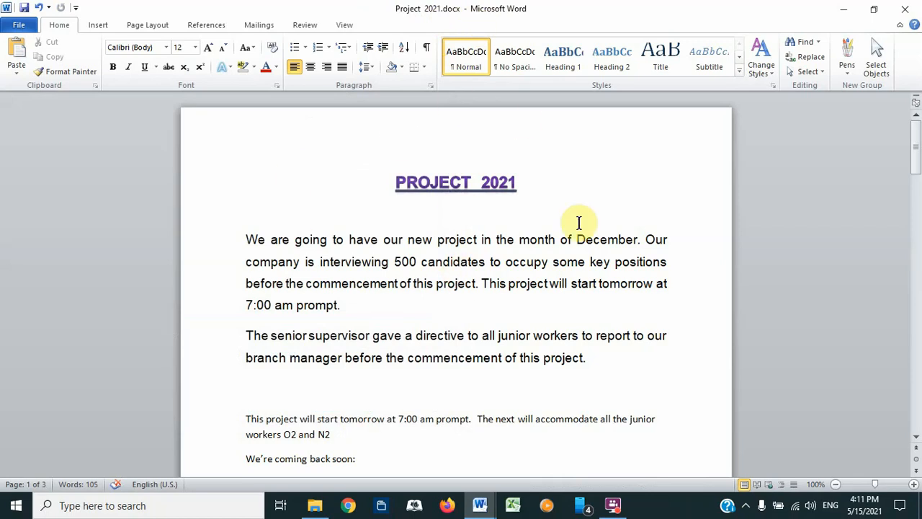
Close the document, reopen Project 2021.docx from the desktop and maximize its window
left_click(906, 13)
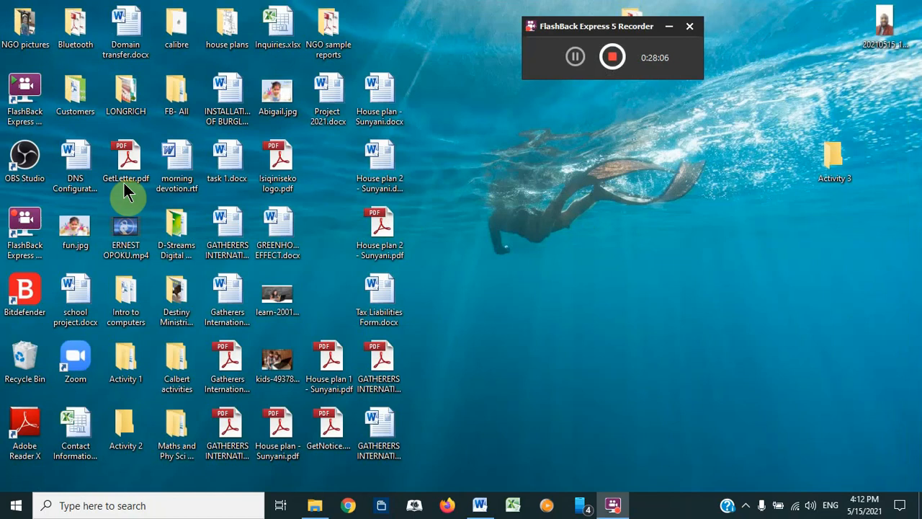
double_click(330, 92)
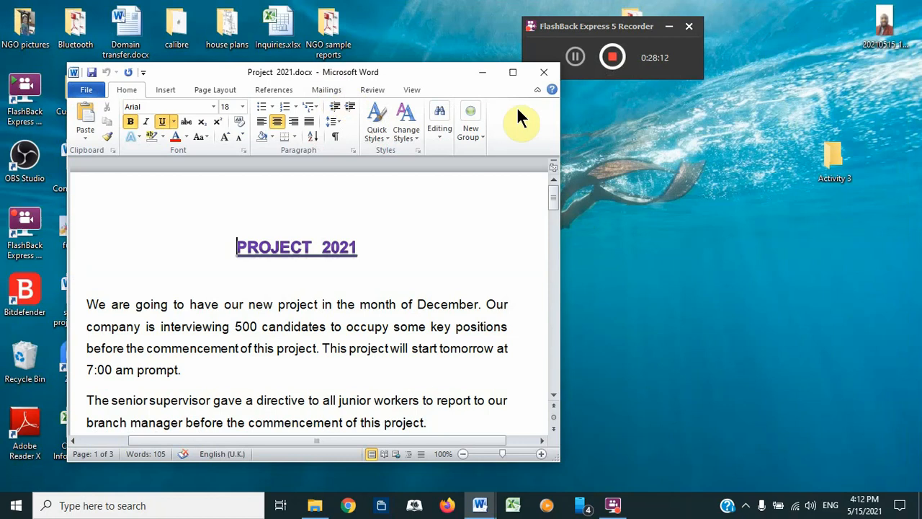
left_click(513, 71)
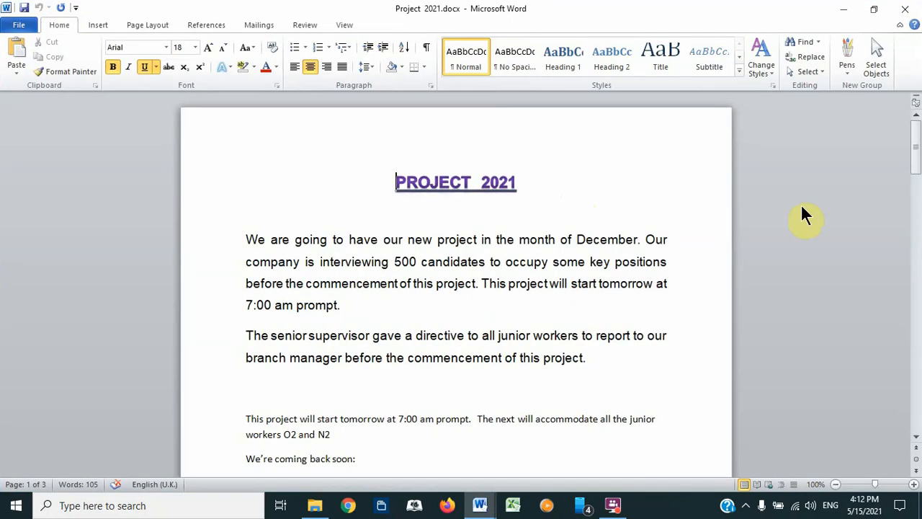
mouse_move(915, 155)
left_mouse_down()
mouse_move(918, 234)
mouse_move(916, 135)
mouse_move(917, 144)
left_mouse_up()
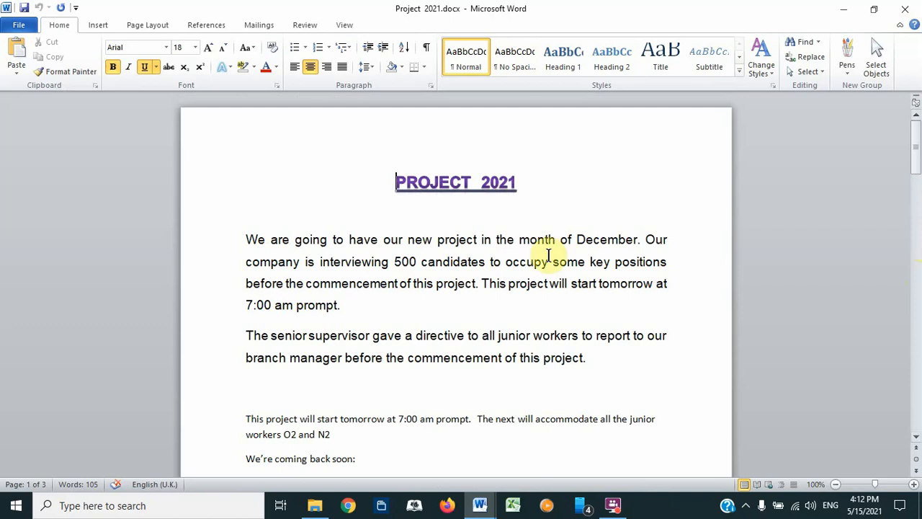